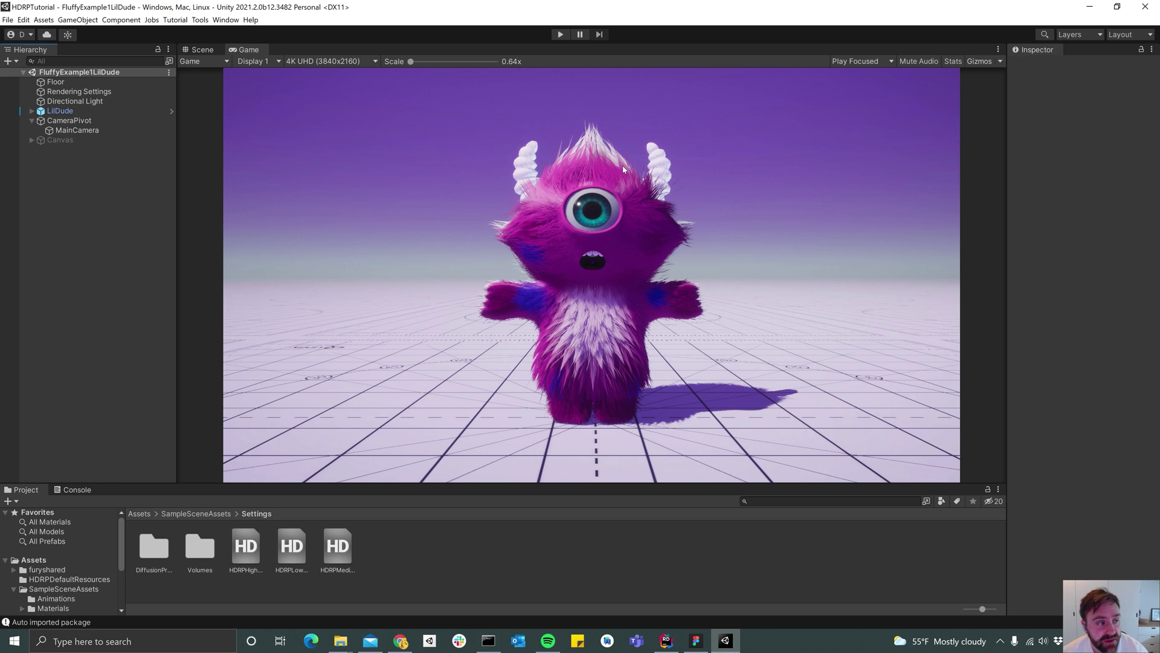
Remove the existing Fur Renderer component from the LilDude mesh object inside the LilDude prefab.
{"action": "left_click", "coordinate": [61, 111]}
{"action": "left_click", "coordinate": [32, 110]}
{"action": "left_click", "coordinate": [69, 121]}
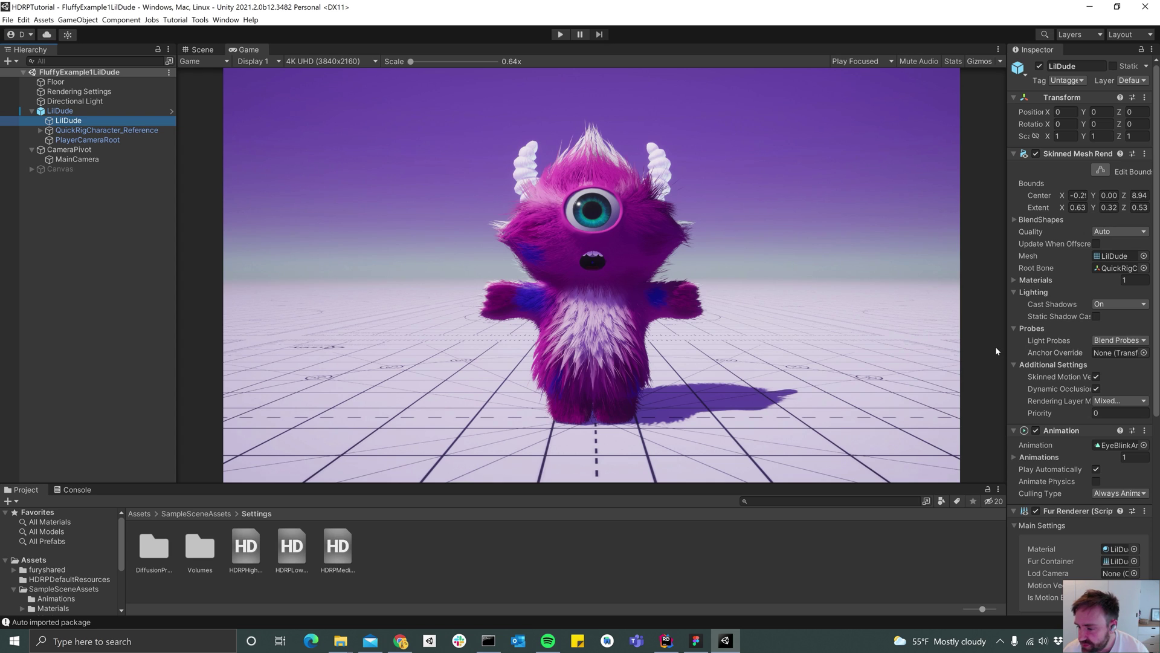
{"action": "left_click_drag", "start_coordinate": [1010, 349], "coordinate": [963, 349]}
{"action": "scroll", "coordinate": [1017, 354], "scroll_direction": "down", "scroll_amount": 5}
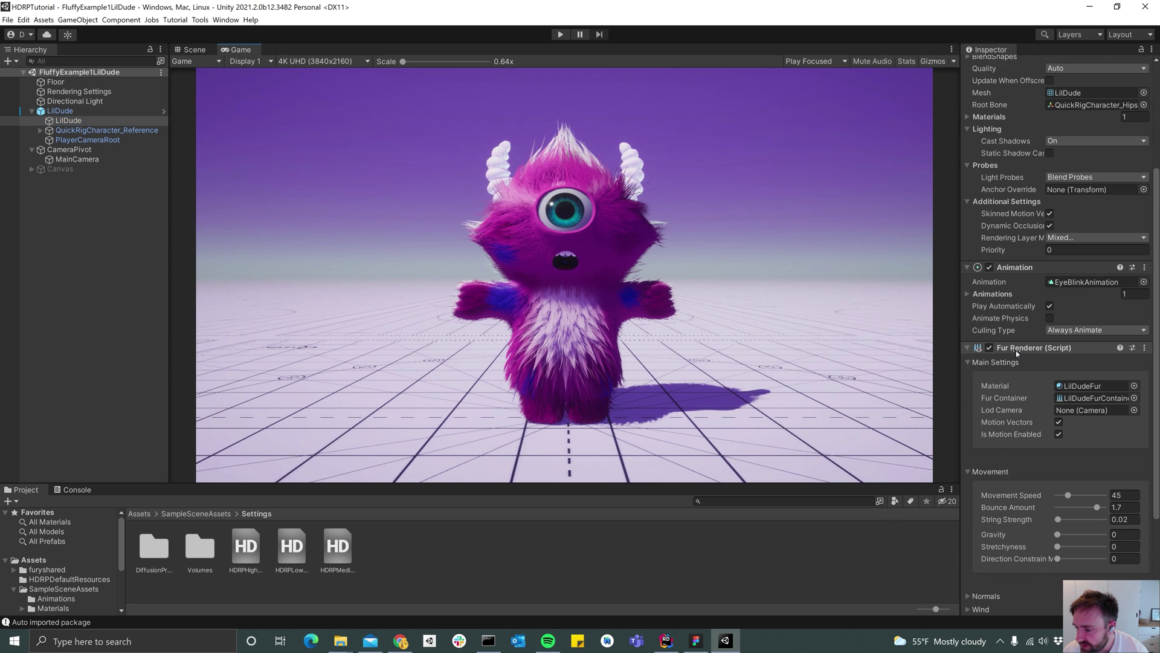
{"action": "right_click", "coordinate": [1025, 351]}
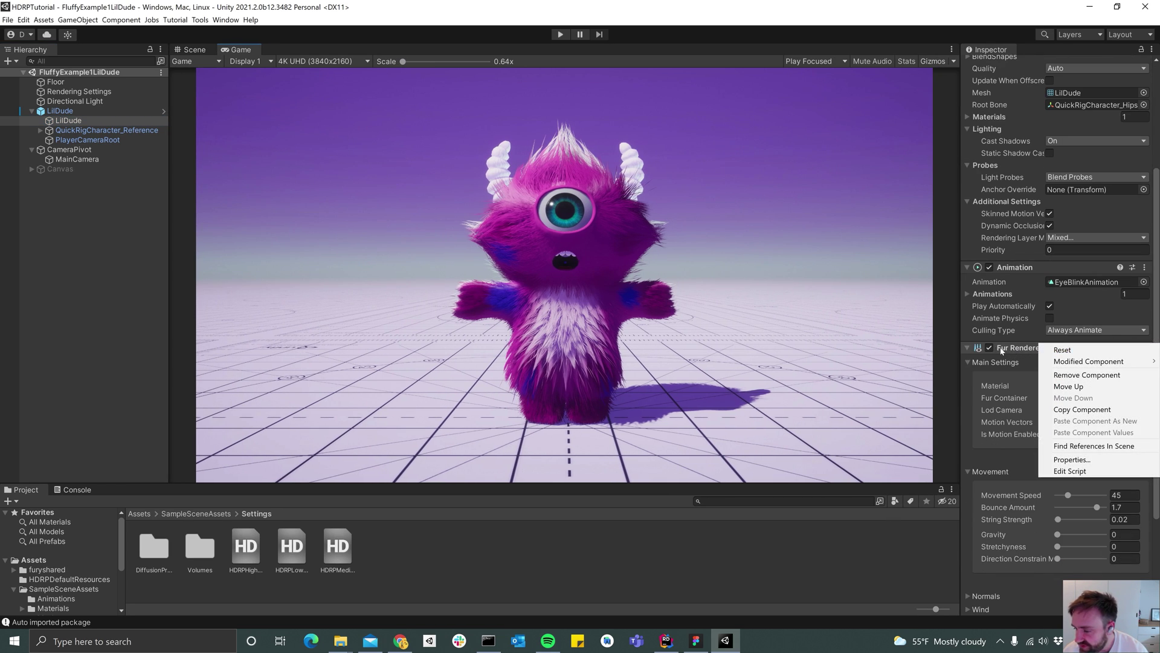
{"action": "mouse_move", "coordinate": [1071, 364]}
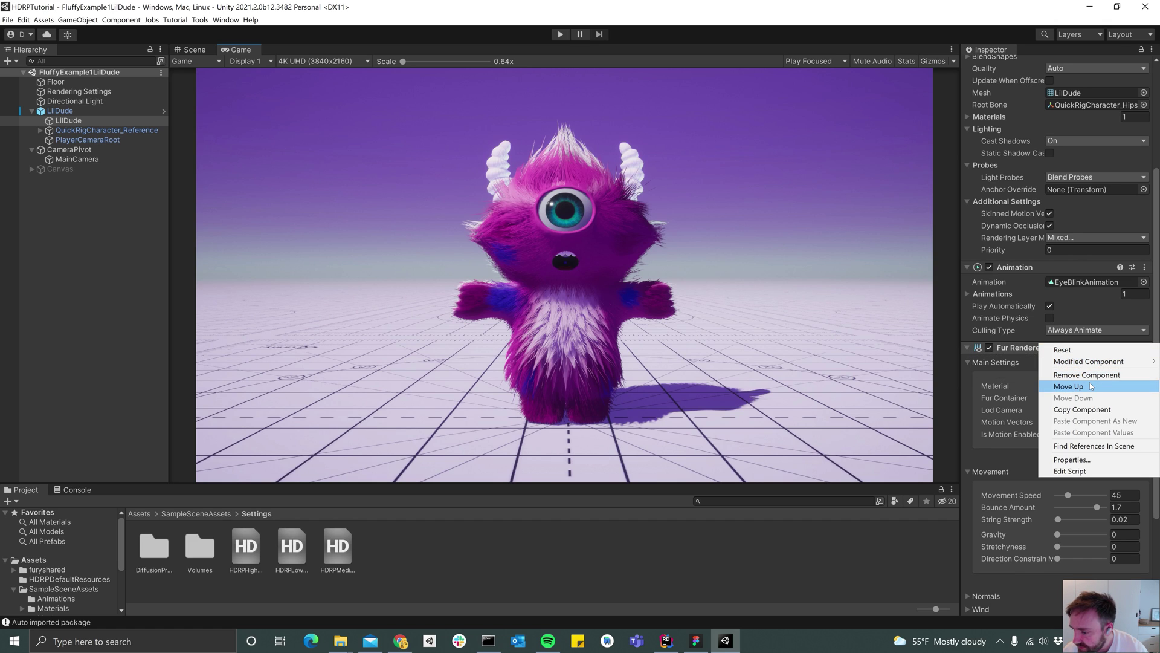
{"action": "left_click", "coordinate": [1087, 375]}
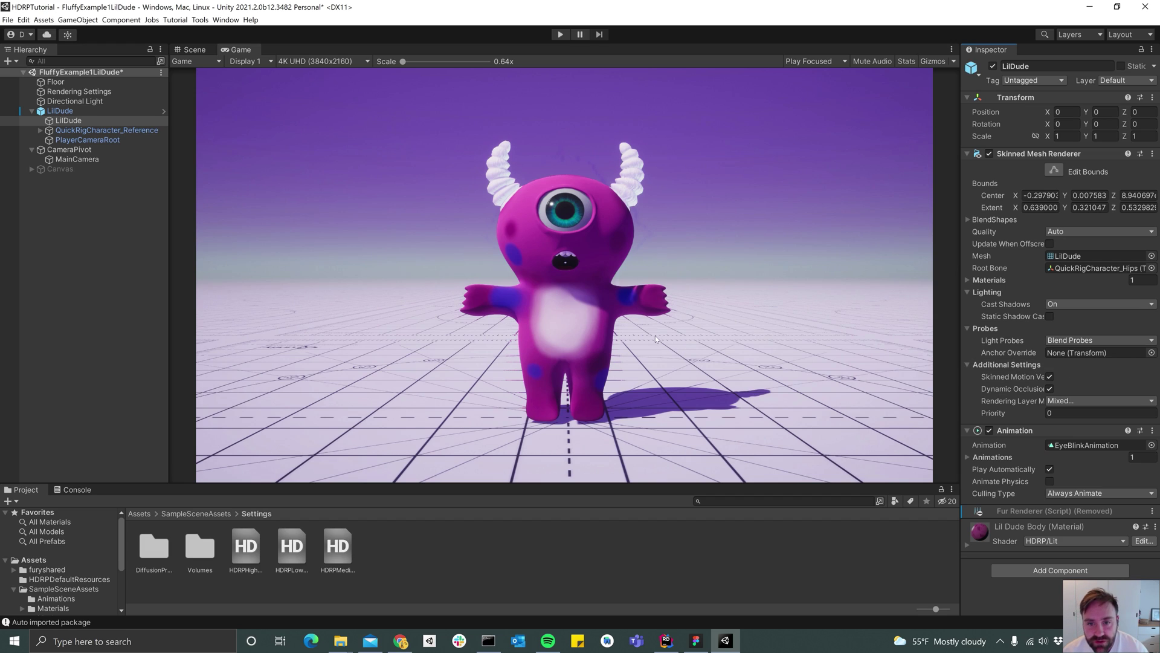
Open the Fluffy Grooming Tool window and dock it in a narrow column beside the Inspector.
{"action": "left_click", "coordinate": [198, 20]}
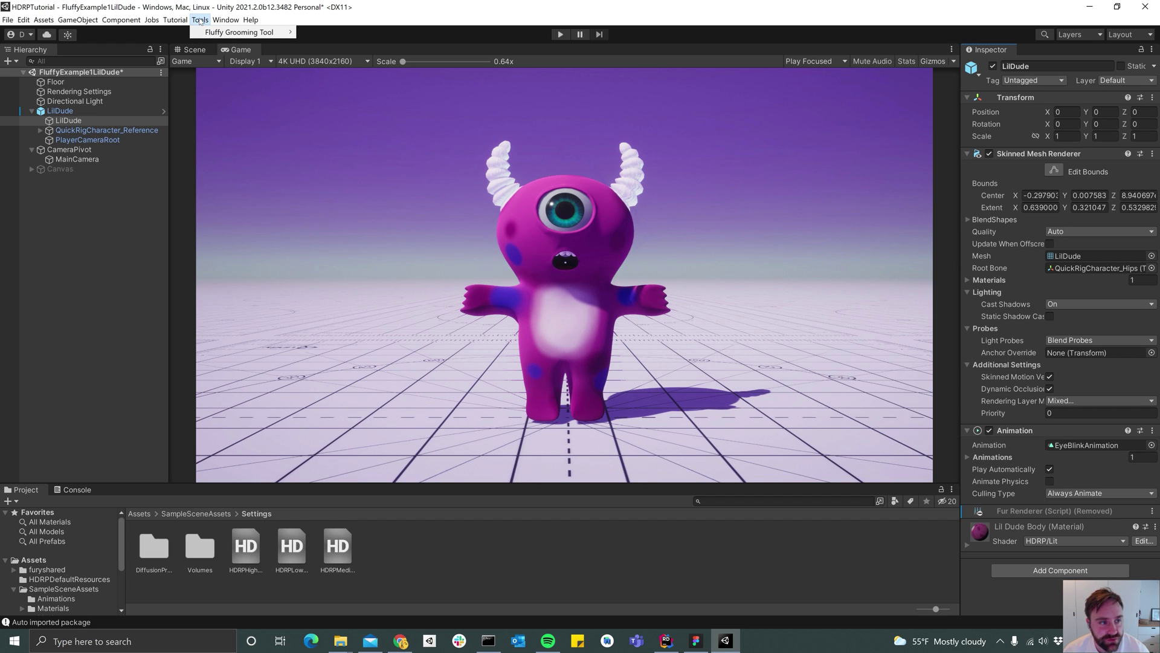
{"action": "mouse_move", "coordinate": [248, 32]}
{"action": "left_click", "coordinate": [345, 34]}
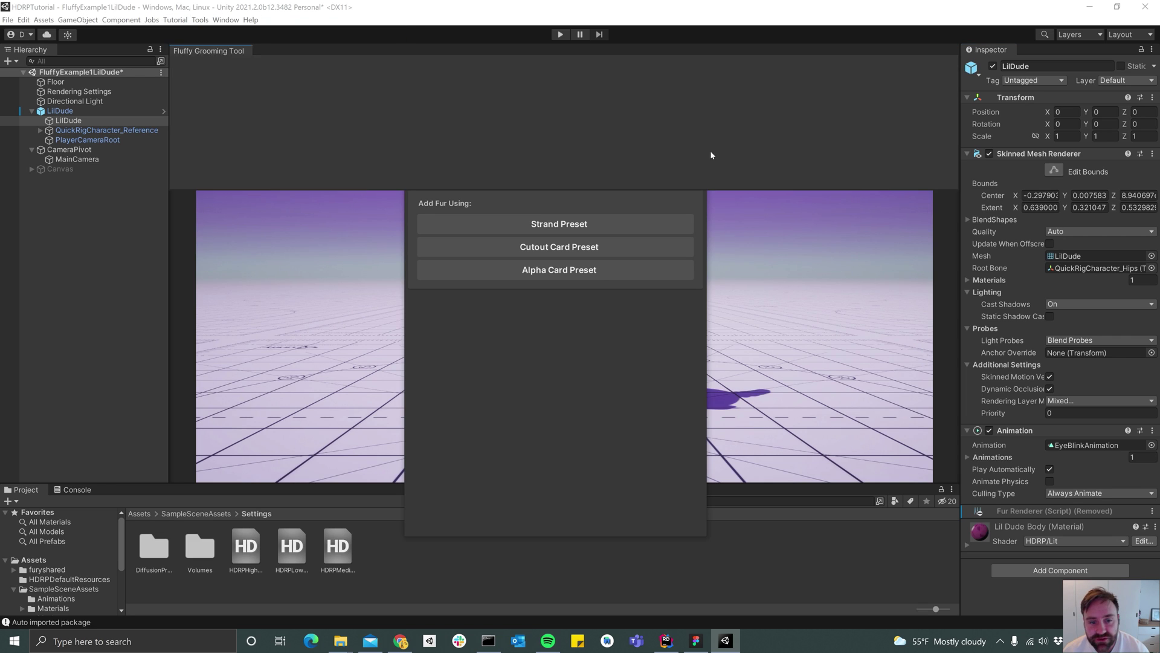
{"action": "left_click_drag", "start_coordinate": [711, 152], "coordinate": [944, 127]}
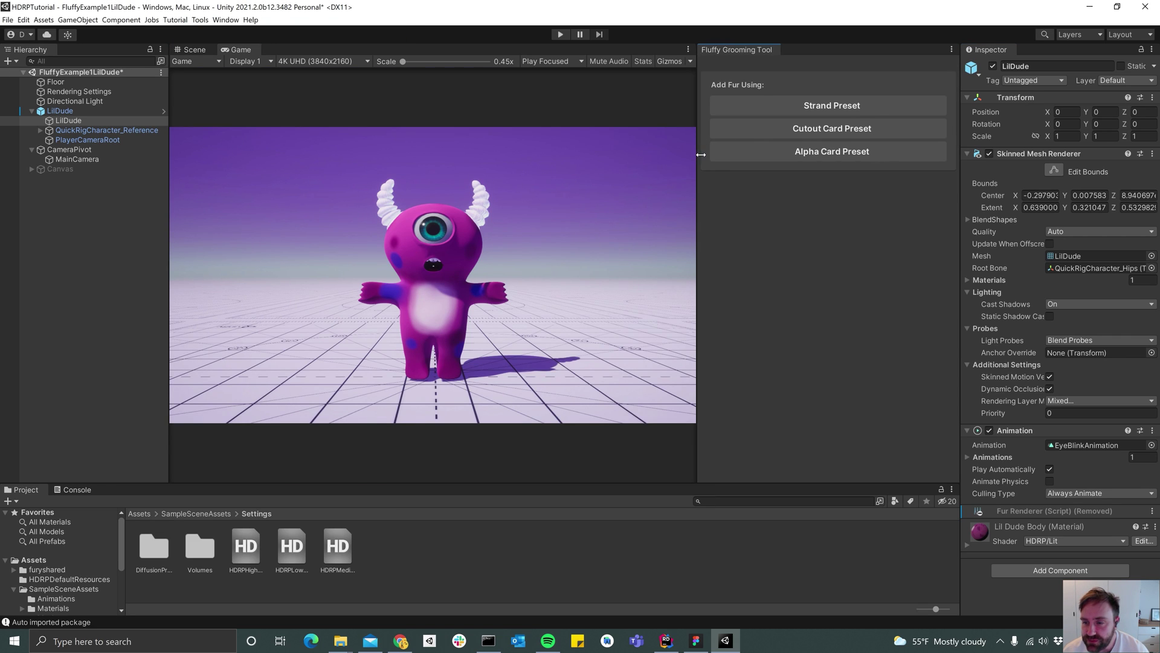
{"action": "left_click_drag", "start_coordinate": [701, 155], "coordinate": [768, 167]}
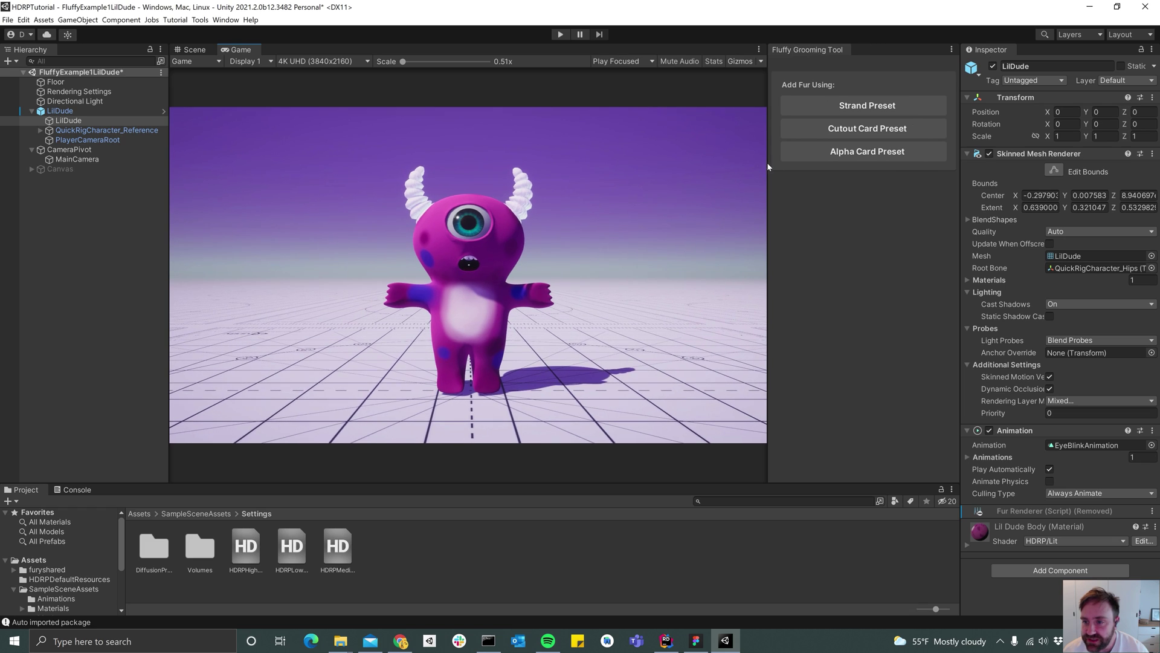
Switch from the Game view to the Scene view and turn off gizmos, with the whole character in view.
{"action": "left_click", "coordinate": [196, 50]}
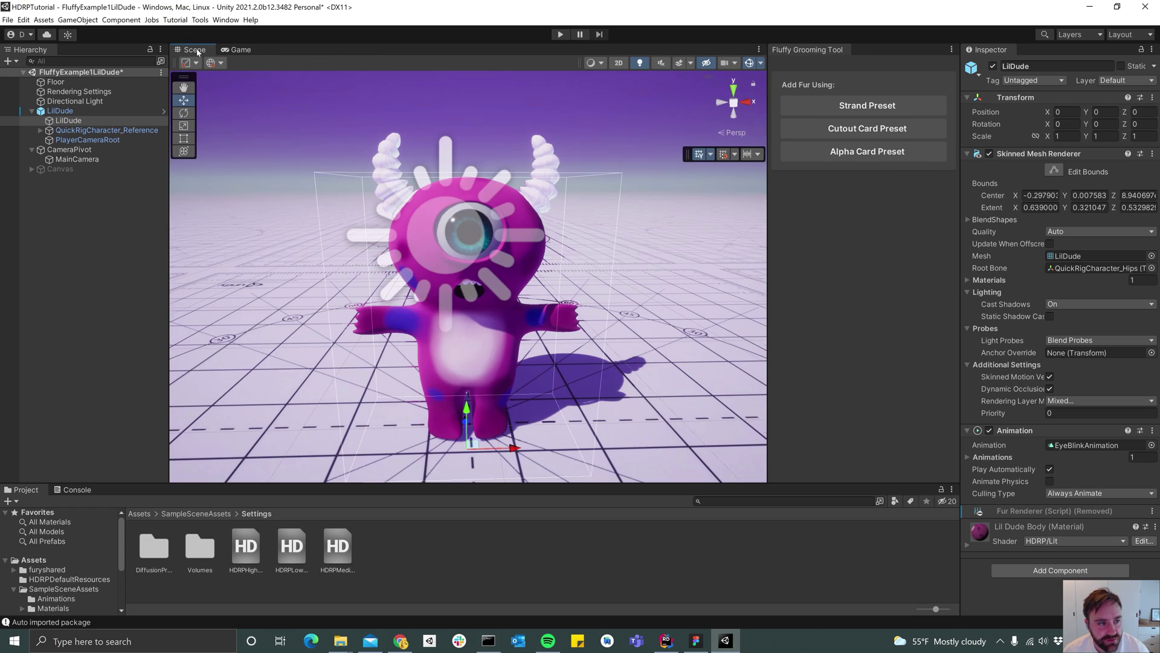
{"action": "left_click", "coordinate": [749, 64]}
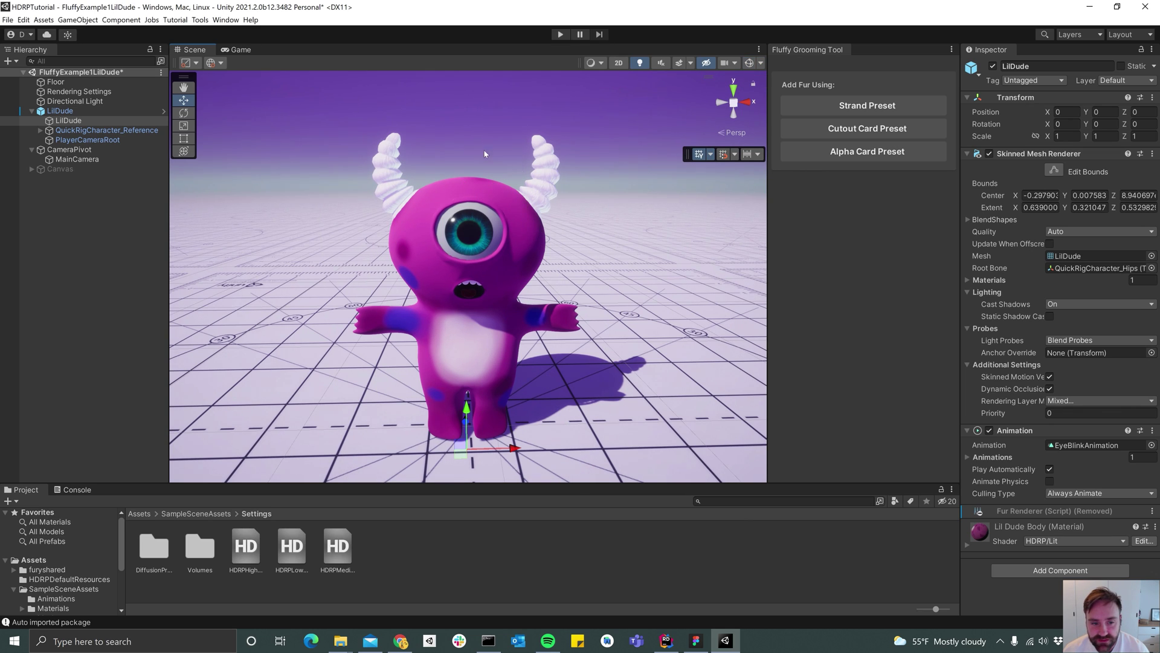
{"action": "mouse_move", "coordinate": [516, 368]}
{"action": "left_mouse_down", "text": "alt"}
{"action": "mouse_move", "coordinate": [555, 313]}
{"action": "mouse_move", "coordinate": [537, 356]}
{"action": "mouse_move", "coordinate": [495, 365]}
{"action": "left_mouse_up", "text": "alt"}
{"action": "left_click_drag", "start_coordinate": [501, 199], "coordinate": [491, 289], "text": "alt"}
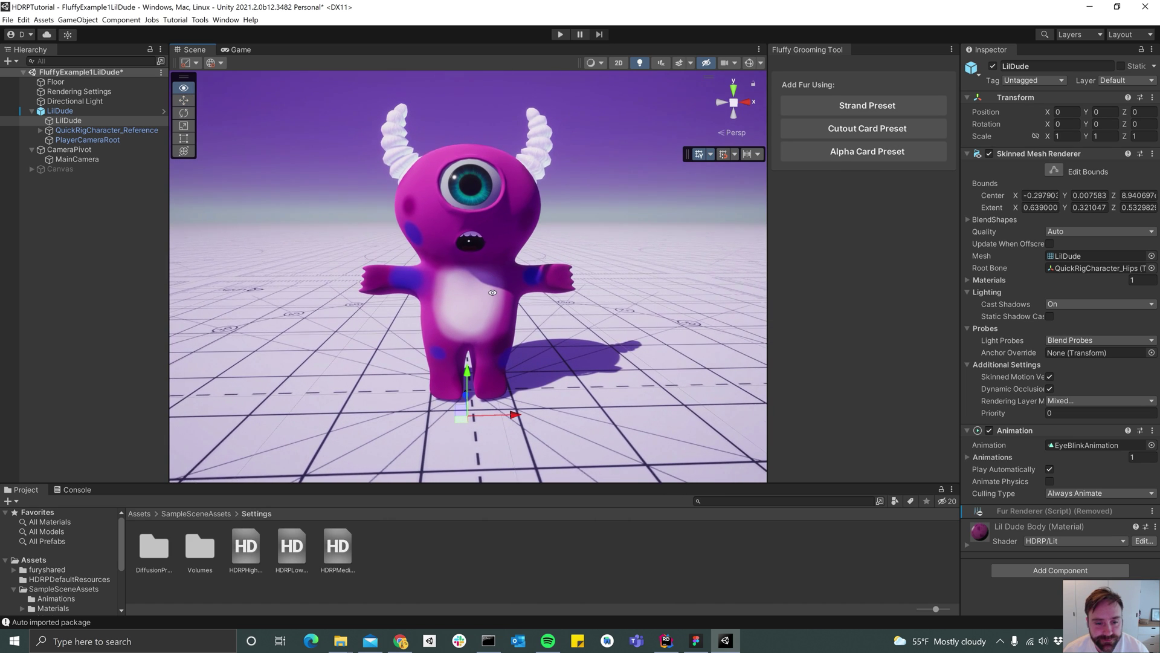
{"action": "scroll", "coordinate": [489, 290], "scroll_direction": "down", "scroll_amount": 2}
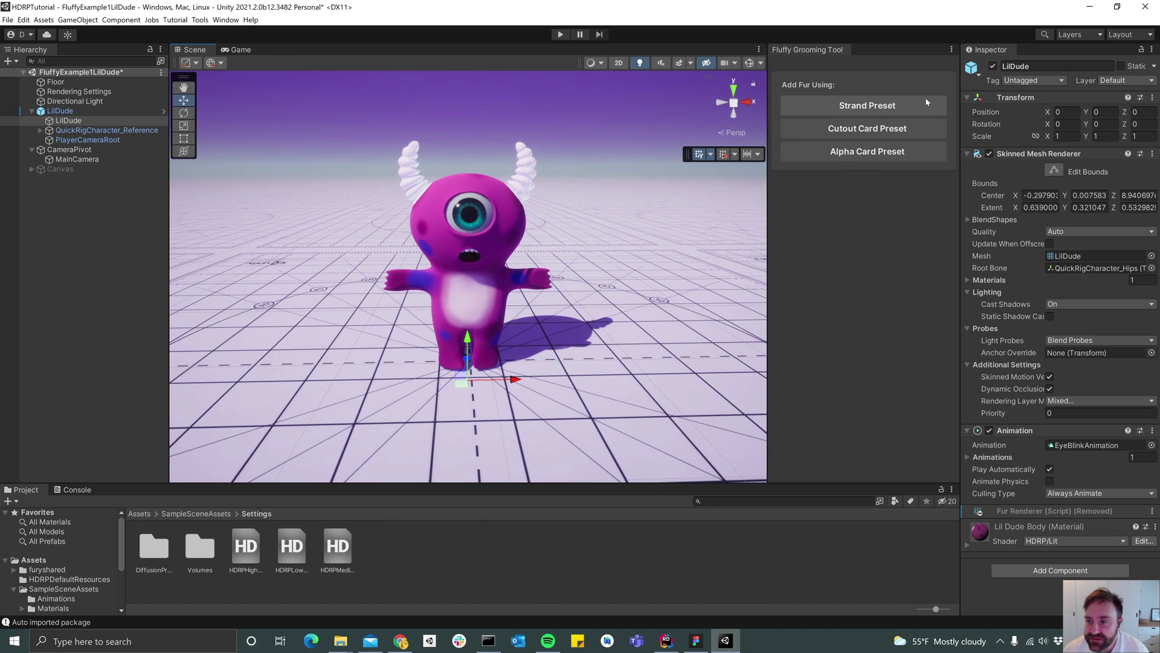
Add fur to the LilDude mesh using the Strand Preset.
{"action": "left_click", "coordinate": [855, 108]}
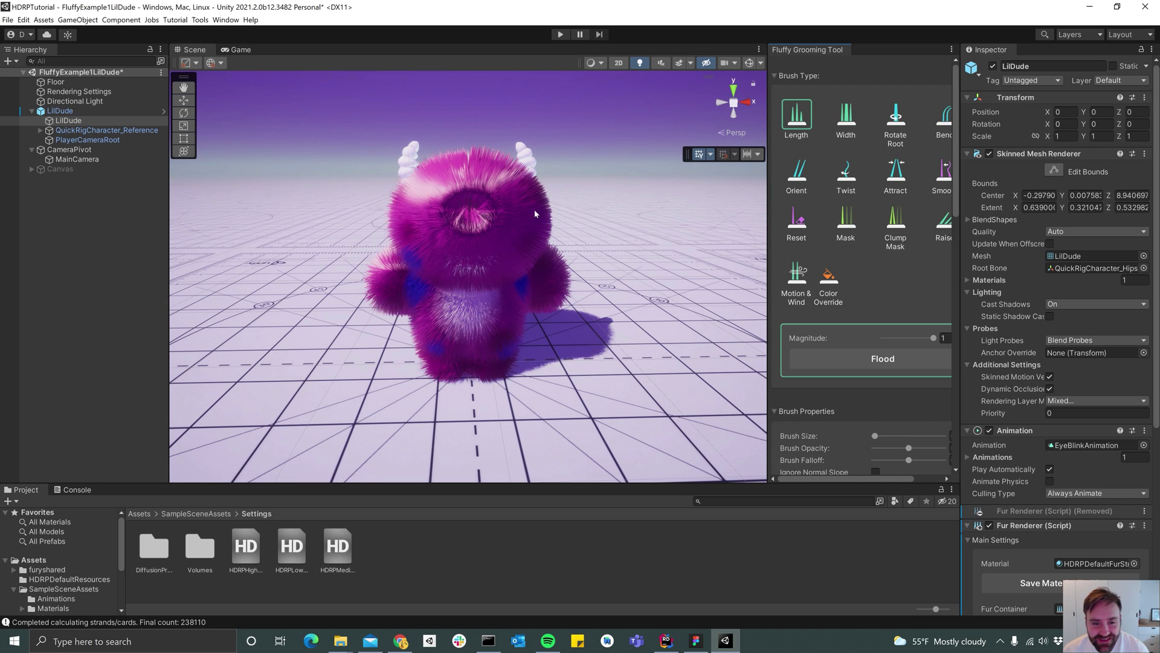
{"action": "scroll", "coordinate": [527, 214], "scroll_direction": "up", "scroll_amount": 3}
{"action": "left_click_drag", "start_coordinate": [566, 233], "coordinate": [547, 235], "text": "alt"}
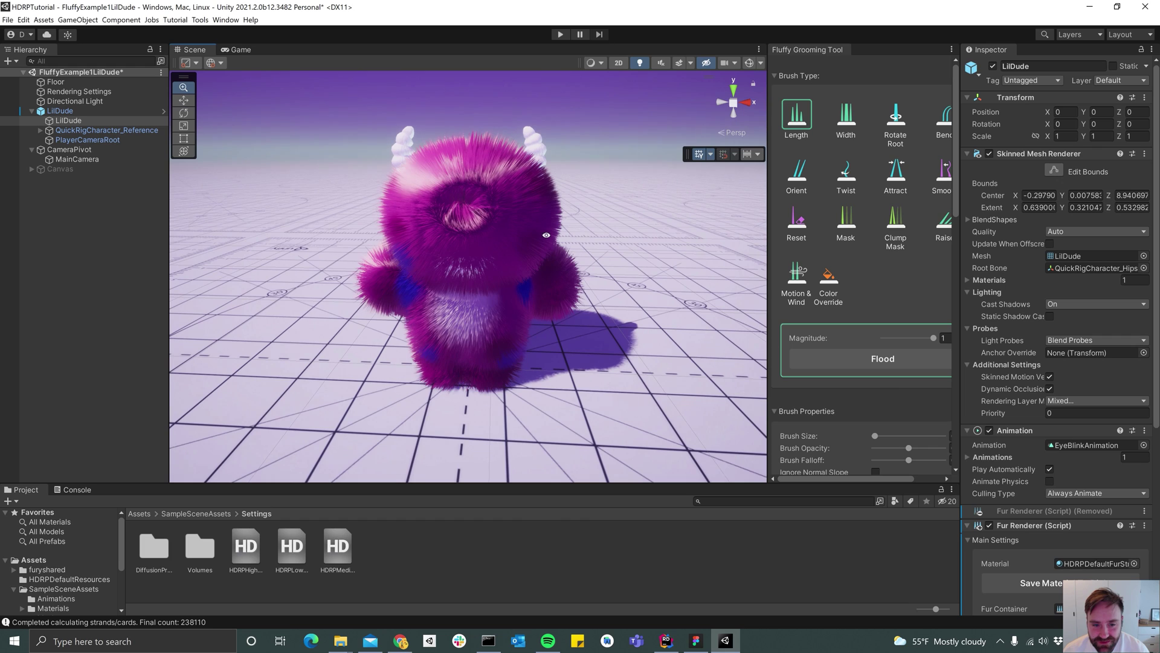
{"action": "scroll", "coordinate": [506, 230], "scroll_direction": "up", "scroll_amount": 4}
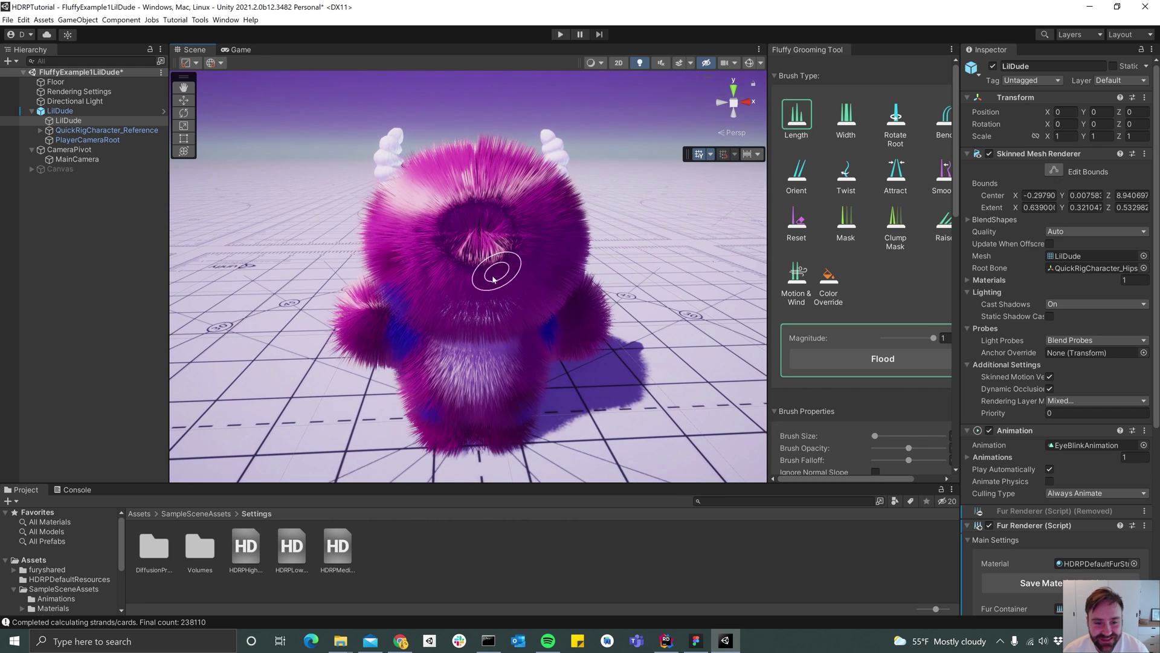
{"action": "scroll", "coordinate": [495, 279], "scroll_direction": "up", "scroll_amount": 2}
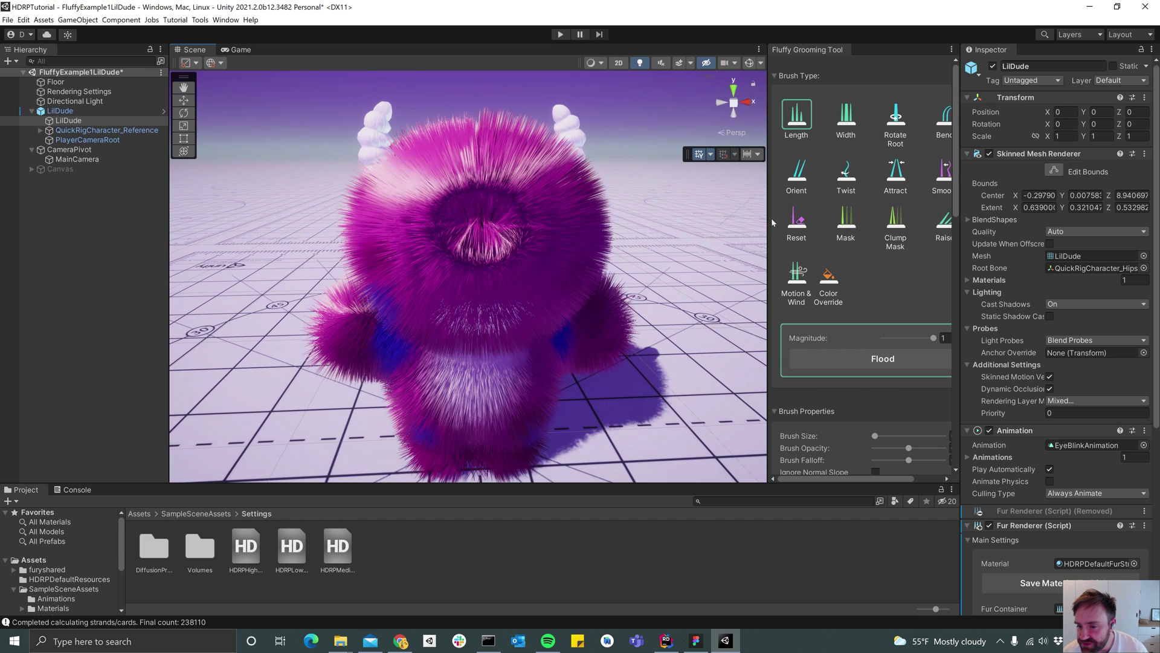
Hide the fur strands over the eye and mouth area with the Mask brush, enabling Ignore Normal Slope for the stubborn strands.
{"action": "left_click_drag", "start_coordinate": [772, 222], "coordinate": [723, 222]}
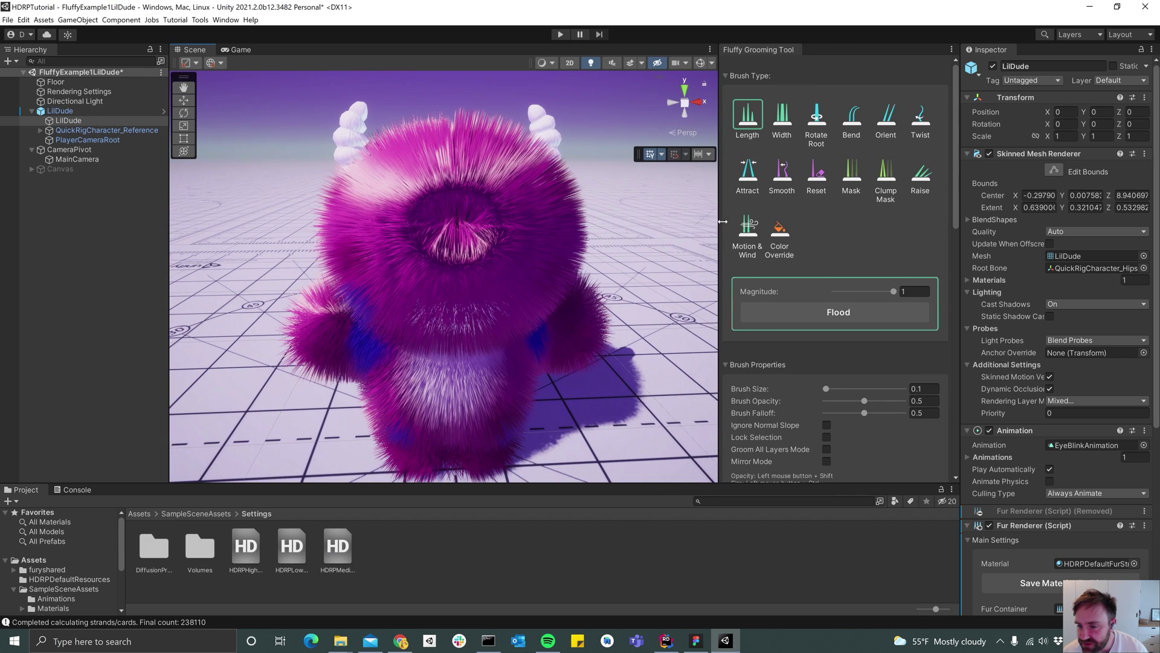
{"action": "left_click", "coordinate": [851, 172]}
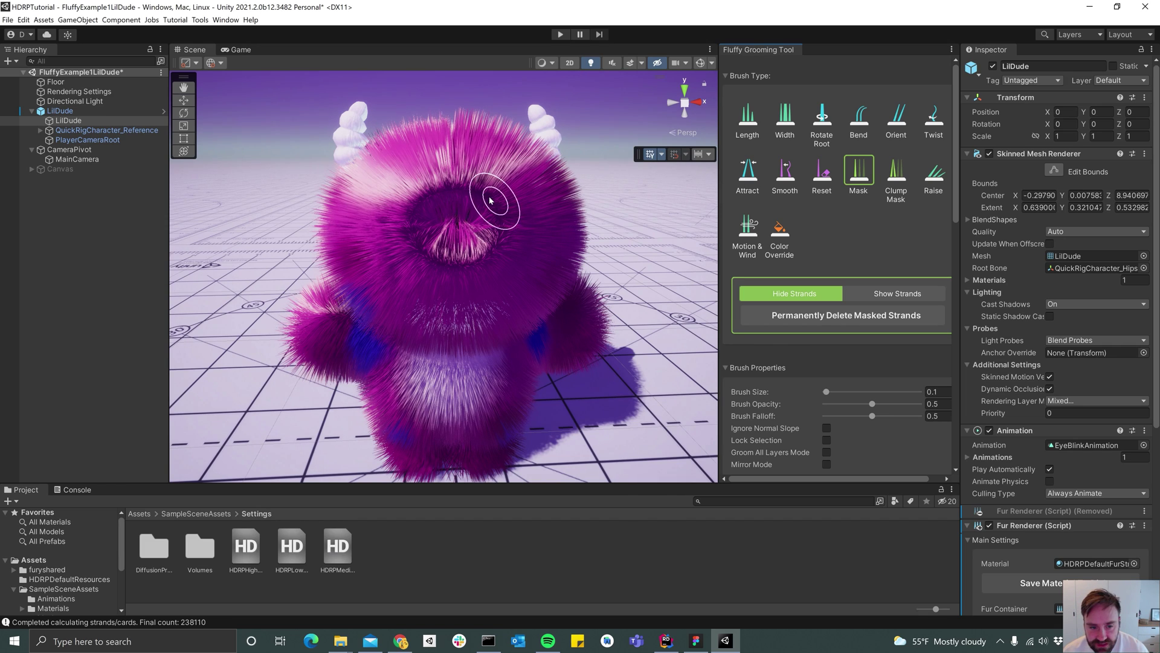
{"action": "mouse_move", "coordinate": [496, 199]}
{"action": "left_mouse_down"}
{"action": "mouse_move", "coordinate": [466, 181]}
{"action": "mouse_move", "coordinate": [407, 207]}
{"action": "mouse_move", "coordinate": [449, 261]}
{"action": "mouse_move", "coordinate": [497, 219]}
{"action": "mouse_move", "coordinate": [463, 279]}
{"action": "mouse_move", "coordinate": [392, 241]}
{"action": "mouse_move", "coordinate": [435, 246]}
{"action": "mouse_move", "coordinate": [401, 209]}
{"action": "mouse_move", "coordinate": [501, 199]}
{"action": "mouse_move", "coordinate": [461, 190]}
{"action": "mouse_move", "coordinate": [508, 194]}
{"action": "mouse_move", "coordinate": [430, 205]}
{"action": "mouse_move", "coordinate": [484, 191]}
{"action": "left_mouse_up"}
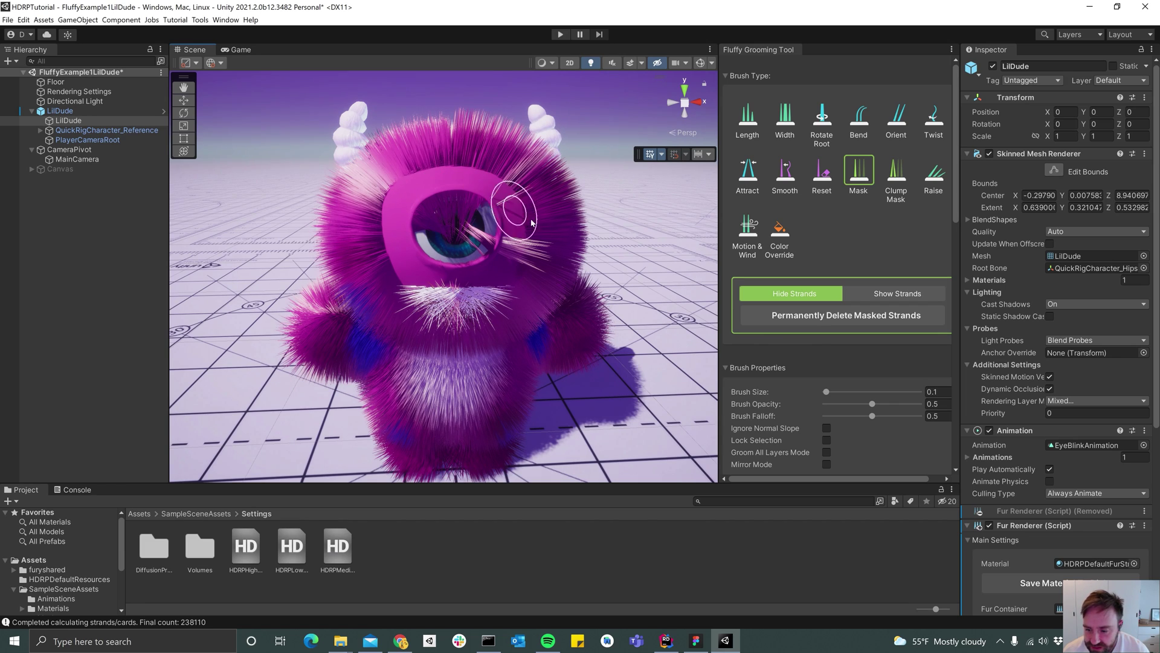
{"action": "scroll", "coordinate": [804, 356], "scroll_direction": "down", "scroll_amount": 3}
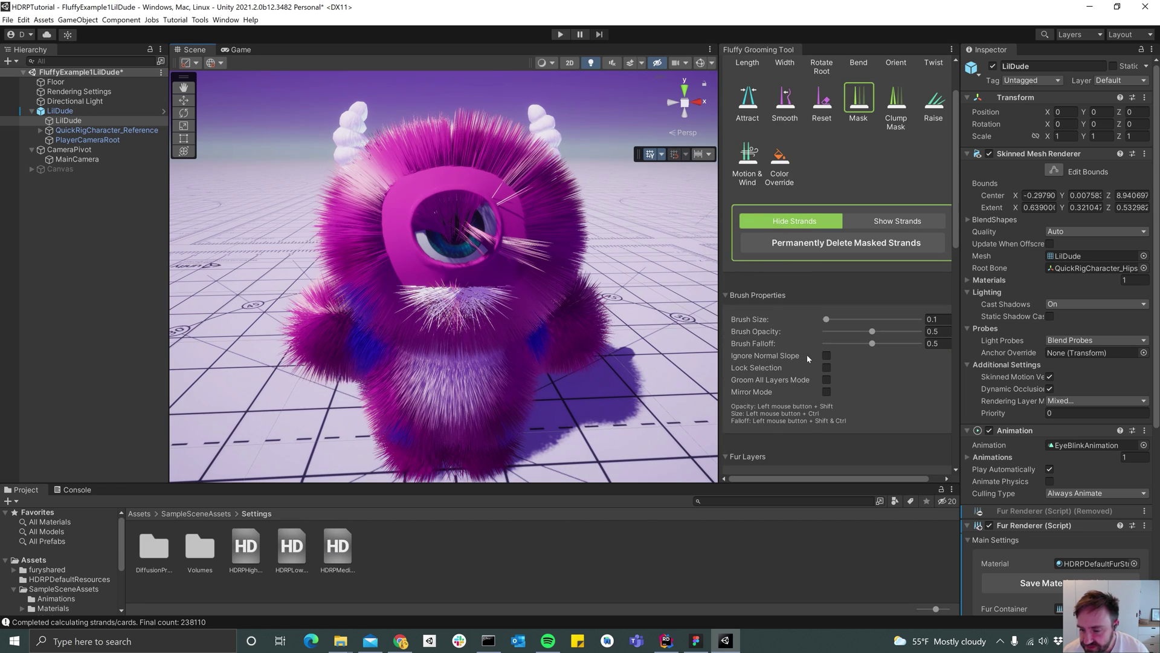
{"action": "mouse_move", "coordinate": [759, 359]}
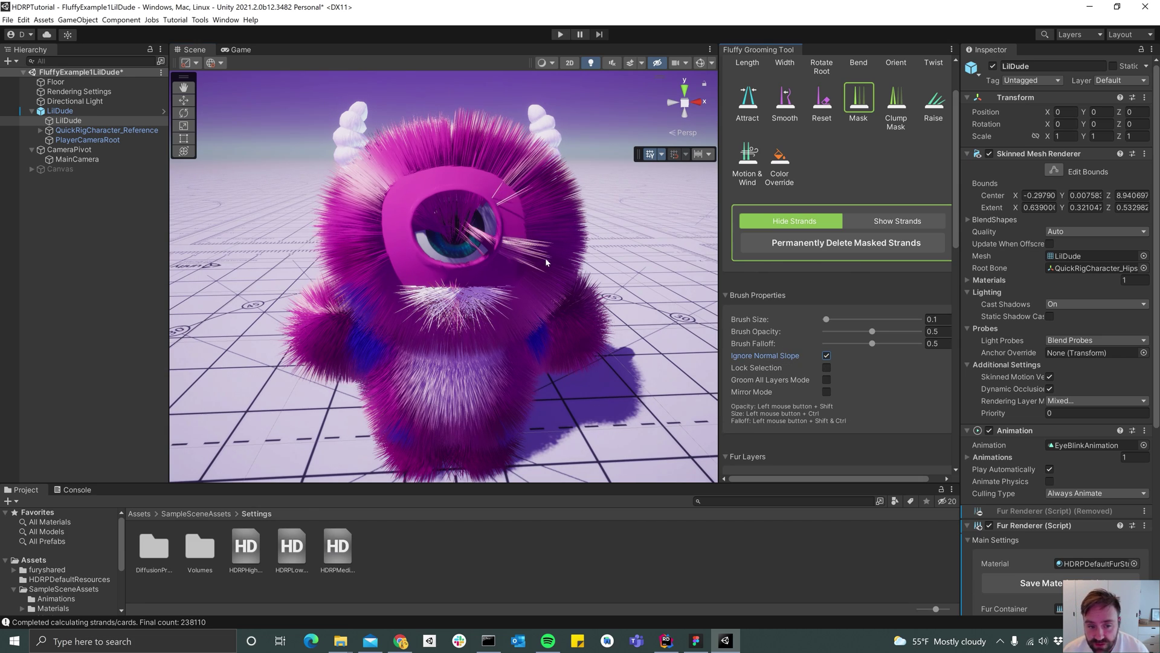
{"action": "mouse_move", "coordinate": [495, 202]}
{"action": "left_mouse_down"}
{"action": "mouse_move", "coordinate": [444, 197]}
{"action": "mouse_move", "coordinate": [423, 209]}
{"action": "mouse_move", "coordinate": [496, 212]}
{"action": "mouse_move", "coordinate": [447, 191]}
{"action": "mouse_move", "coordinate": [411, 226]}
{"action": "mouse_move", "coordinate": [492, 259]}
{"action": "mouse_move", "coordinate": [493, 234]}
{"action": "mouse_move", "coordinate": [435, 266]}
{"action": "mouse_move", "coordinate": [456, 264]}
{"action": "mouse_move", "coordinate": [462, 281]}
{"action": "mouse_move", "coordinate": [947, 357]}
{"action": "mouse_move", "coordinate": [1042, 316]}
{"action": "left_mouse_up"}
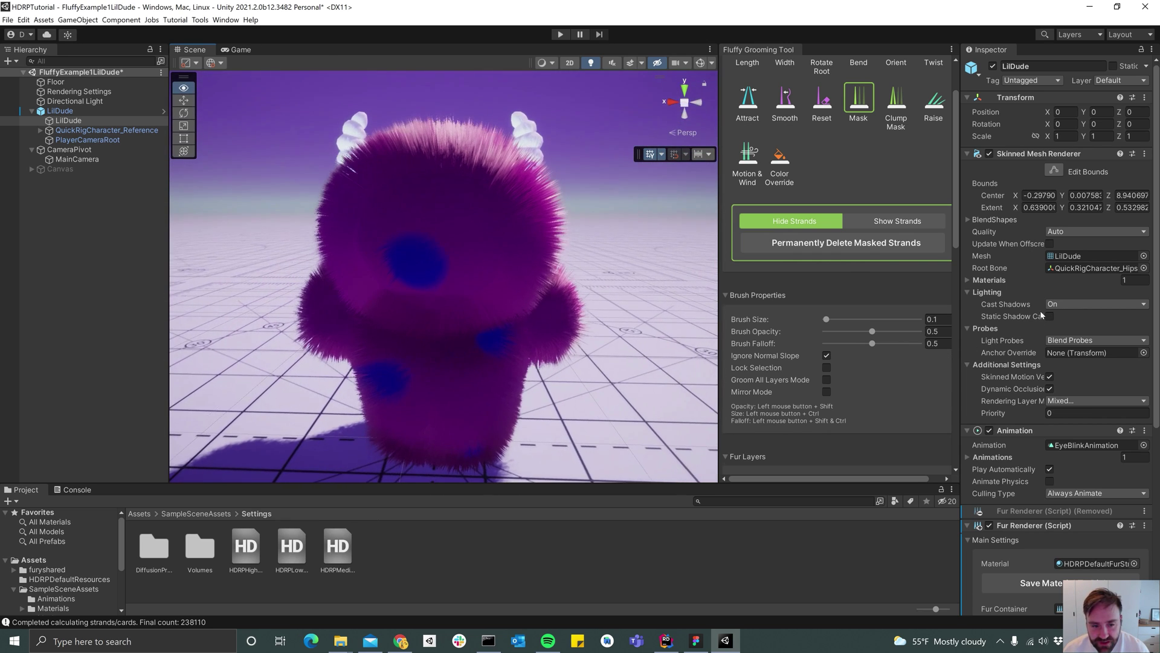
Disable Ignore Normal Slope and set the Mask brush to Show Strands to restore the fur on the back of the head.
{"action": "mouse_move", "coordinate": [558, 322]}
{"action": "left_mouse_down", "text": "alt"}
{"action": "mouse_move", "coordinate": [363, 321]}
{"action": "mouse_move", "coordinate": [321, 302]}
{"action": "left_mouse_up", "text": "alt"}
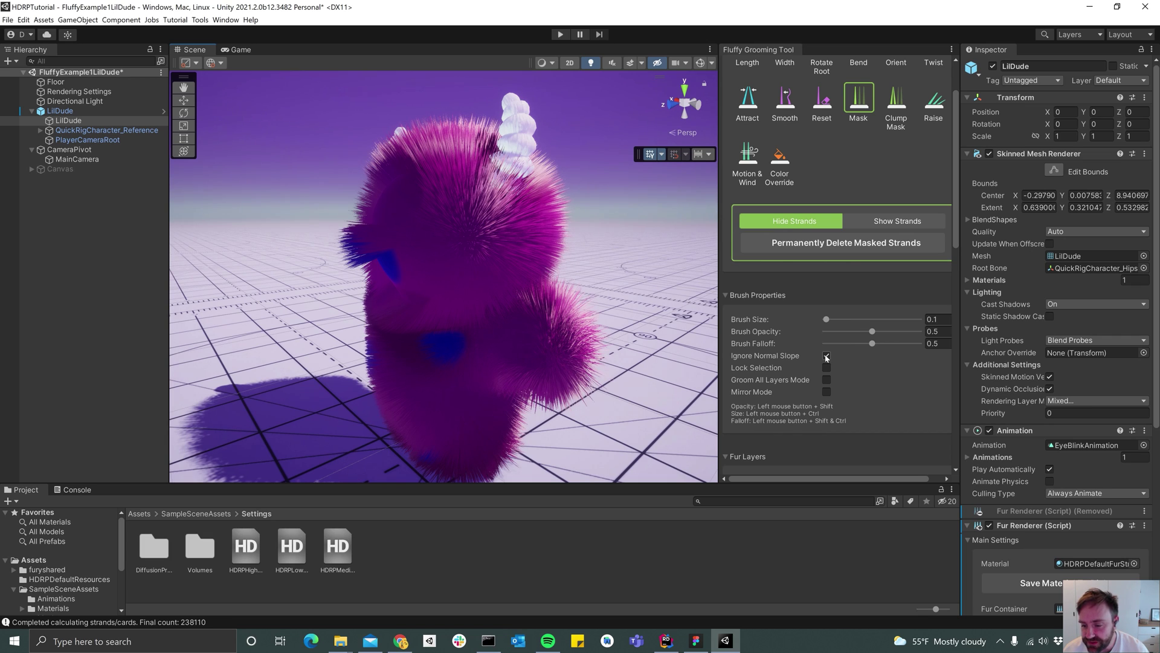
{"action": "left_click_drag", "start_coordinate": [388, 284], "coordinate": [656, 274], "text": "alt"}
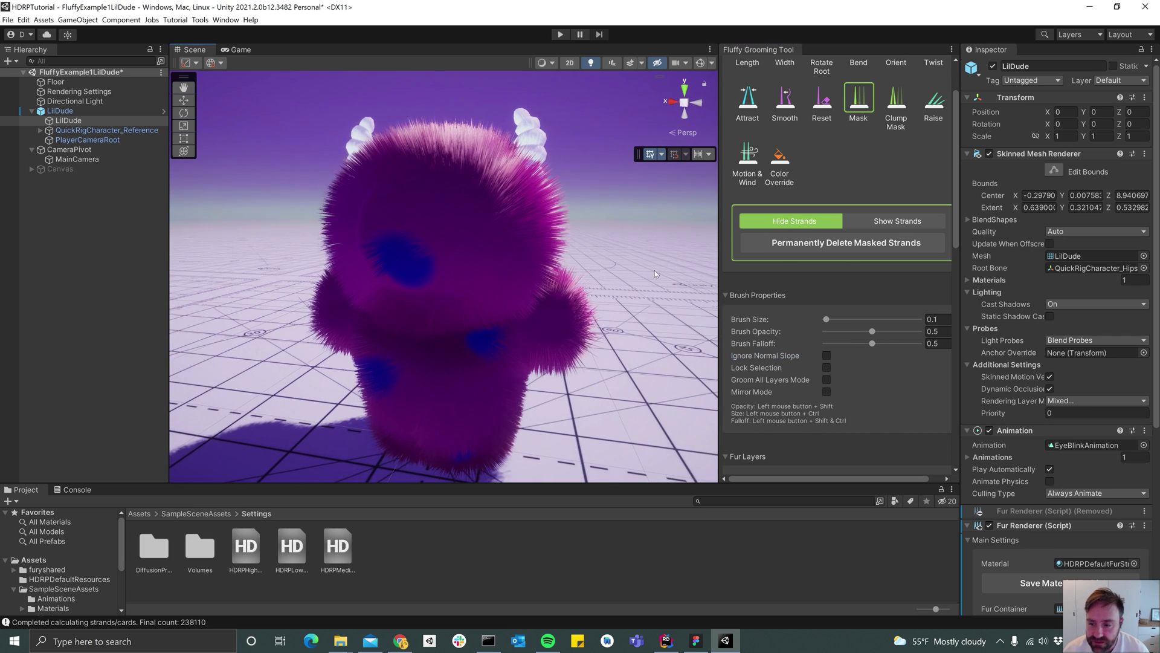
{"action": "left_click", "coordinate": [878, 222]}
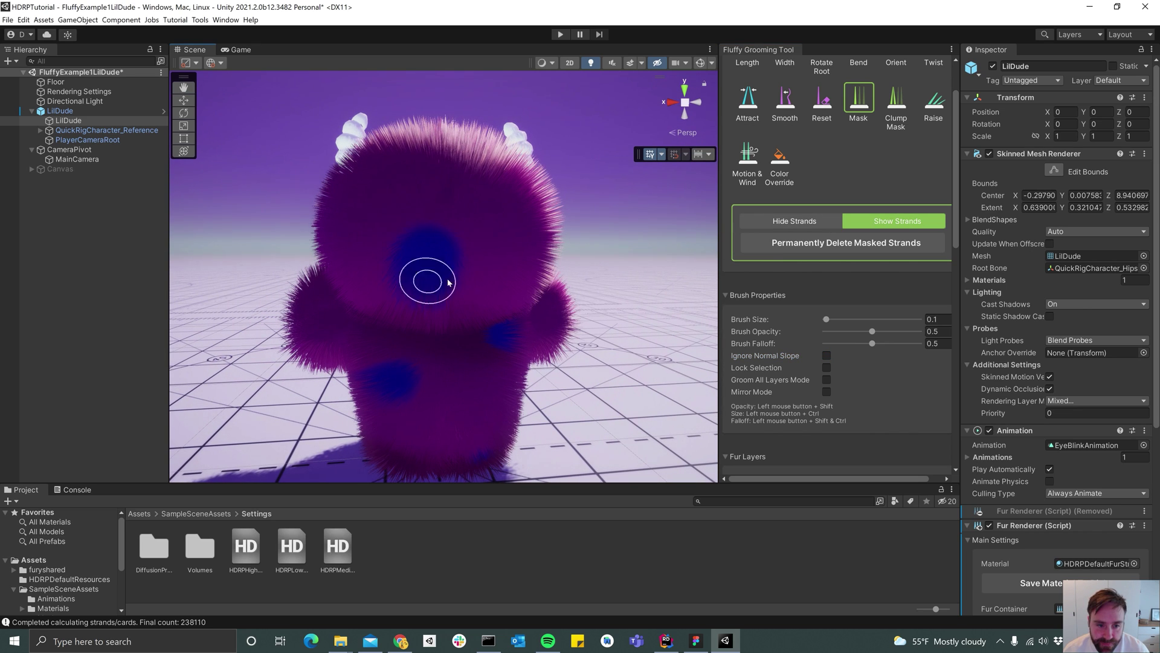
{"action": "mouse_move", "coordinate": [418, 275]}
{"action": "left_mouse_down", "text": "alt"}
{"action": "mouse_move", "coordinate": [358, 293]}
{"action": "mouse_move", "coordinate": [441, 357]}
{"action": "mouse_move", "coordinate": [437, 248]}
{"action": "mouse_move", "coordinate": [453, 181]}
{"action": "mouse_move", "coordinate": [446, 186]}
{"action": "mouse_move", "coordinate": [458, 192]}
{"action": "left_mouse_up", "text": "alt"}
Reduce the brush size to about 0.02 and paint the hidden strands back in closely around the eye and mouth.
{"action": "scroll", "coordinate": [496, 197], "scroll_direction": "up", "scroll_amount": 5}
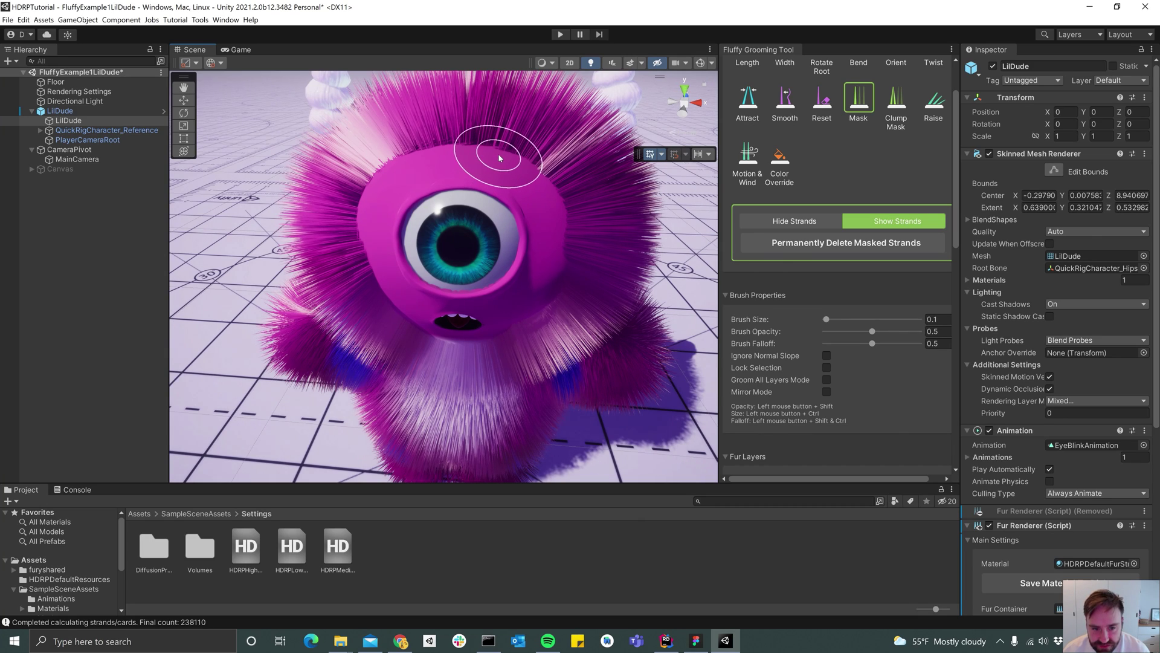
{"action": "mouse_move", "coordinate": [497, 154]}
{"action": "left_mouse_down", "text": "ctrl"}
{"action": "mouse_move", "coordinate": [510, 171]}
{"action": "mouse_move", "coordinate": [479, 151]}
{"action": "mouse_move", "coordinate": [441, 155]}
{"action": "mouse_move", "coordinate": [372, 197]}
{"action": "mouse_move", "coordinate": [447, 154]}
{"action": "mouse_move", "coordinate": [526, 169]}
{"action": "mouse_move", "coordinate": [492, 161]}
{"action": "mouse_move", "coordinate": [536, 181]}
{"action": "mouse_move", "coordinate": [566, 242]}
{"action": "mouse_move", "coordinate": [547, 195]}
{"action": "mouse_move", "coordinate": [554, 273]}
{"action": "mouse_move", "coordinate": [535, 304]}
{"action": "mouse_move", "coordinate": [544, 266]}
{"action": "mouse_move", "coordinate": [527, 321]}
{"action": "mouse_move", "coordinate": [547, 318]}
{"action": "mouse_move", "coordinate": [559, 295]}
{"action": "left_mouse_up", "text": "ctrl"}
{"action": "mouse_move", "coordinate": [425, 174]}
{"action": "left_mouse_down"}
{"action": "mouse_move", "coordinate": [407, 197]}
{"action": "mouse_move", "coordinate": [423, 255]}
{"action": "mouse_move", "coordinate": [388, 198]}
{"action": "mouse_move", "coordinate": [408, 208]}
{"action": "left_mouse_up"}
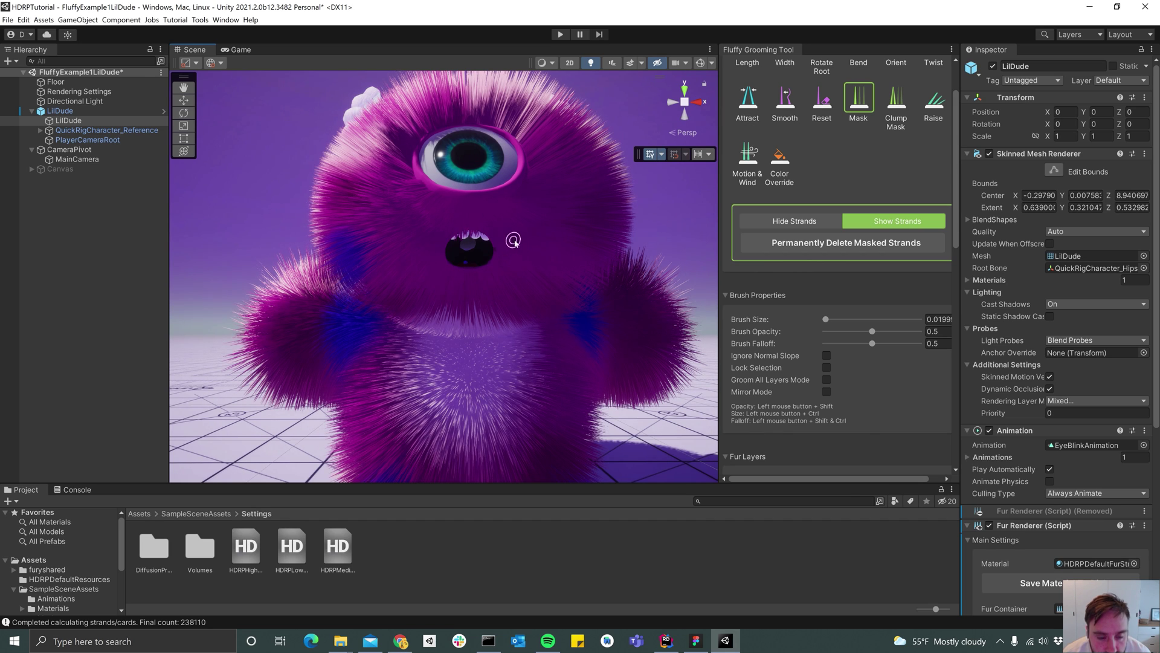
{"action": "left_click_drag", "start_coordinate": [514, 241], "coordinate": [534, 311], "text": "alt"}
{"action": "right_click_drag", "start_coordinate": [534, 311], "coordinate": [463, 308], "text": "alt"}
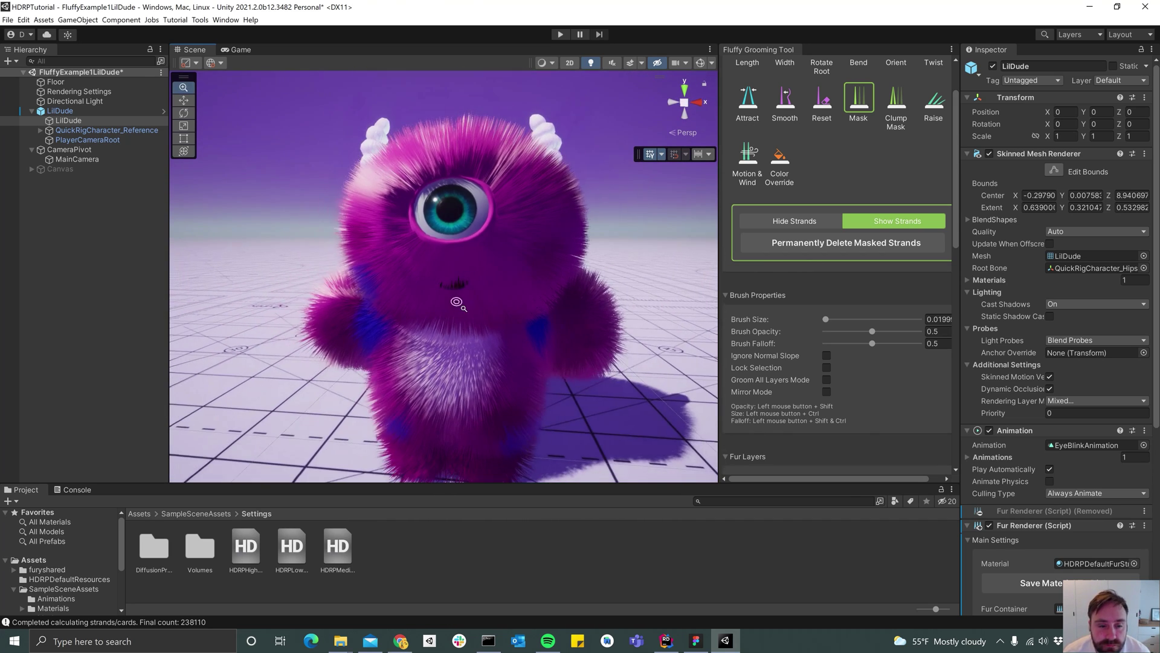
{"action": "left_click_drag", "start_coordinate": [456, 302], "coordinate": [468, 309], "text": "alt"}
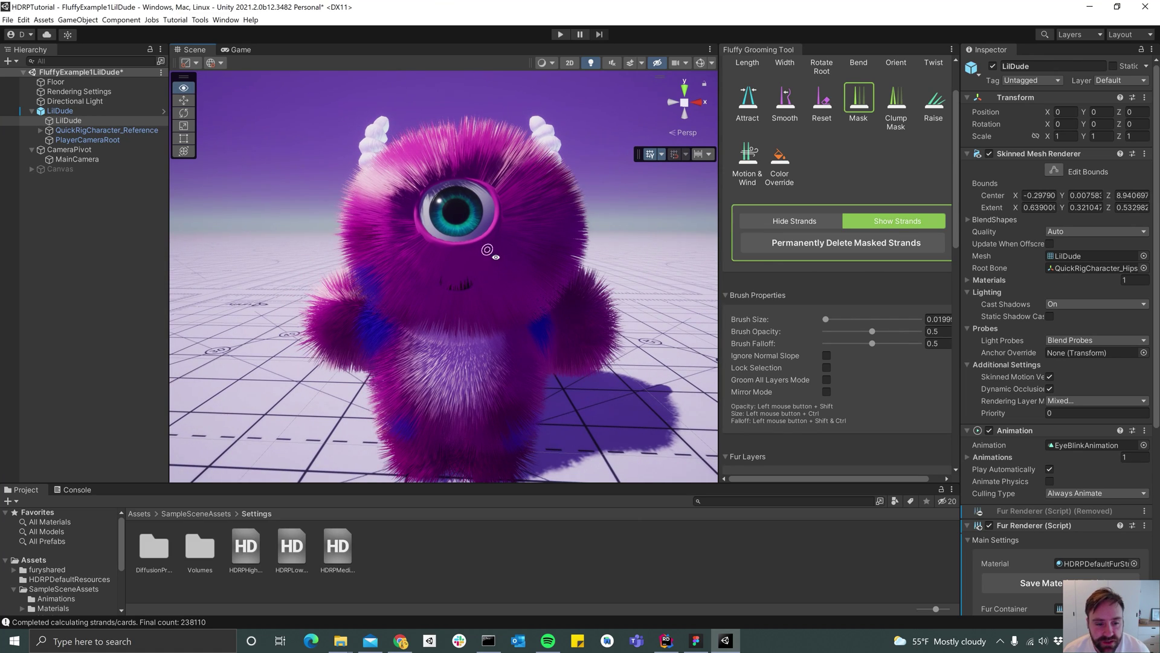
Set the brush size to about 0.088, mask out the fur on the horn on the lit side, and return to Show Strands.
{"action": "left_click_drag", "start_coordinate": [496, 257], "coordinate": [671, 227], "text": "alt"}
{"action": "left_click", "coordinate": [799, 226]}
{"action": "mouse_move", "coordinate": [379, 229]}
{"action": "left_mouse_down", "text": "alt"}
{"action": "mouse_move", "coordinate": [411, 244]}
{"action": "mouse_move", "coordinate": [464, 230]}
{"action": "mouse_move", "coordinate": [449, 225]}
{"action": "left_mouse_up", "text": "alt"}
{"action": "left_click", "coordinate": [896, 218]}
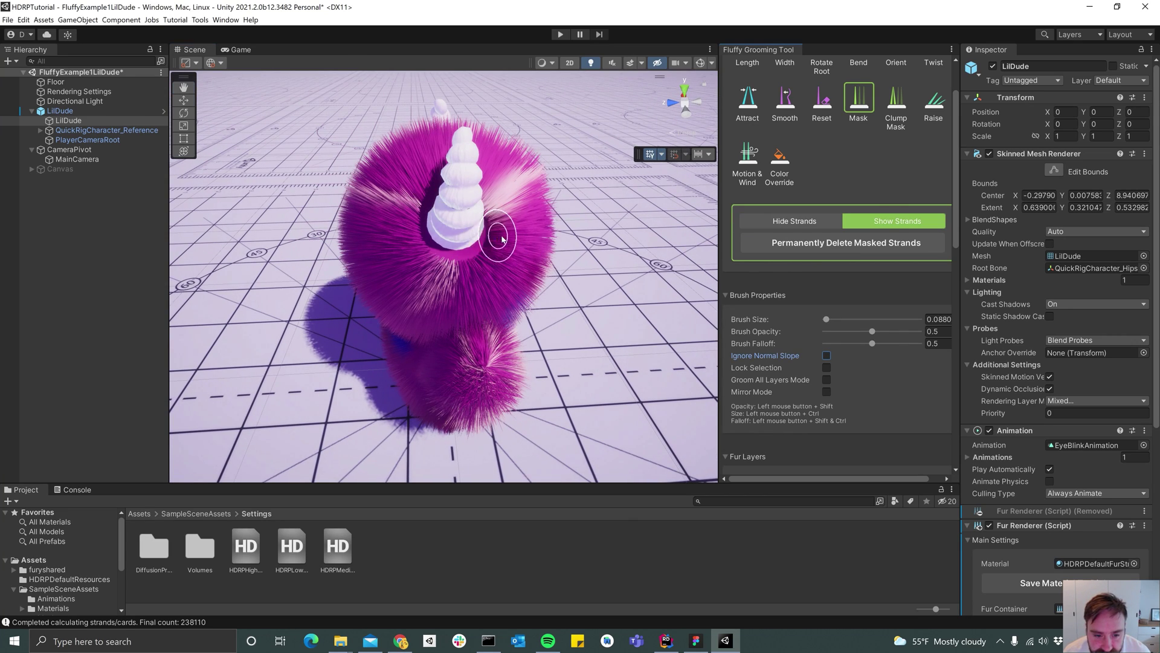
Mask out the fur on the horn on the shaded side and restore the strands around its base.
{"action": "left_click_drag", "start_coordinate": [434, 272], "coordinate": [1016, 279], "text": "alt"}
{"action": "left_click", "coordinate": [795, 222]}
{"action": "mouse_move", "coordinate": [435, 280]}
{"action": "left_mouse_down", "text": "alt"}
{"action": "mouse_move", "coordinate": [428, 247]}
{"action": "mouse_move", "coordinate": [450, 249]}
{"action": "left_mouse_up", "text": "alt"}
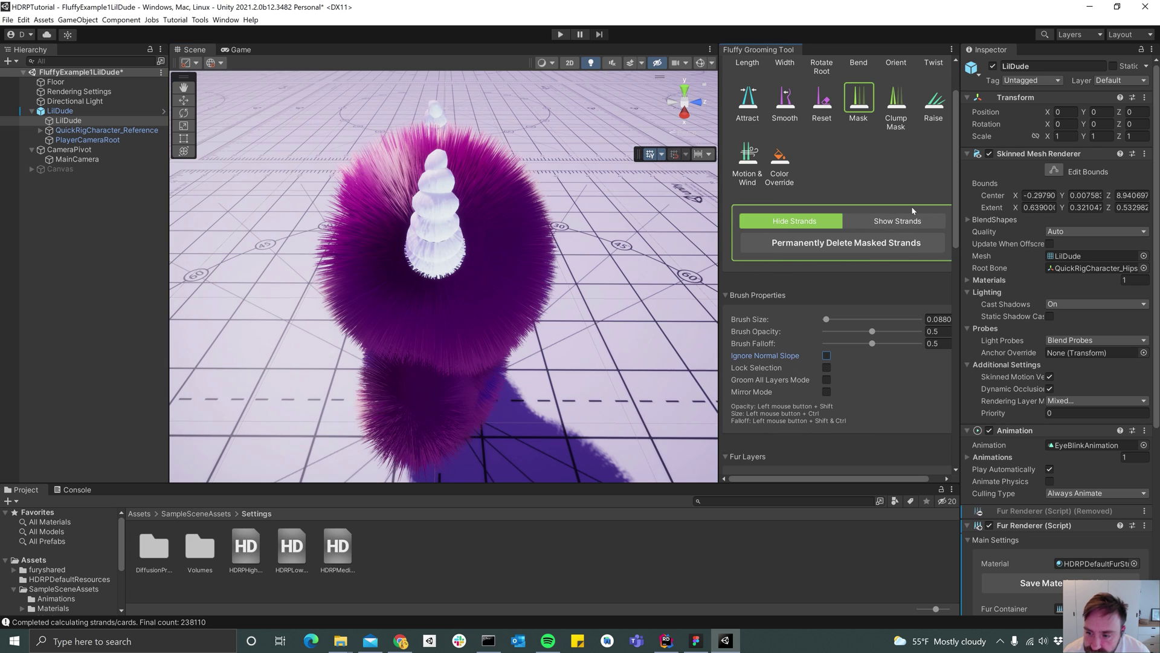
{"action": "left_click", "coordinate": [906, 221]}
{"action": "left_click_drag", "start_coordinate": [427, 290], "coordinate": [454, 261], "text": "alt"}
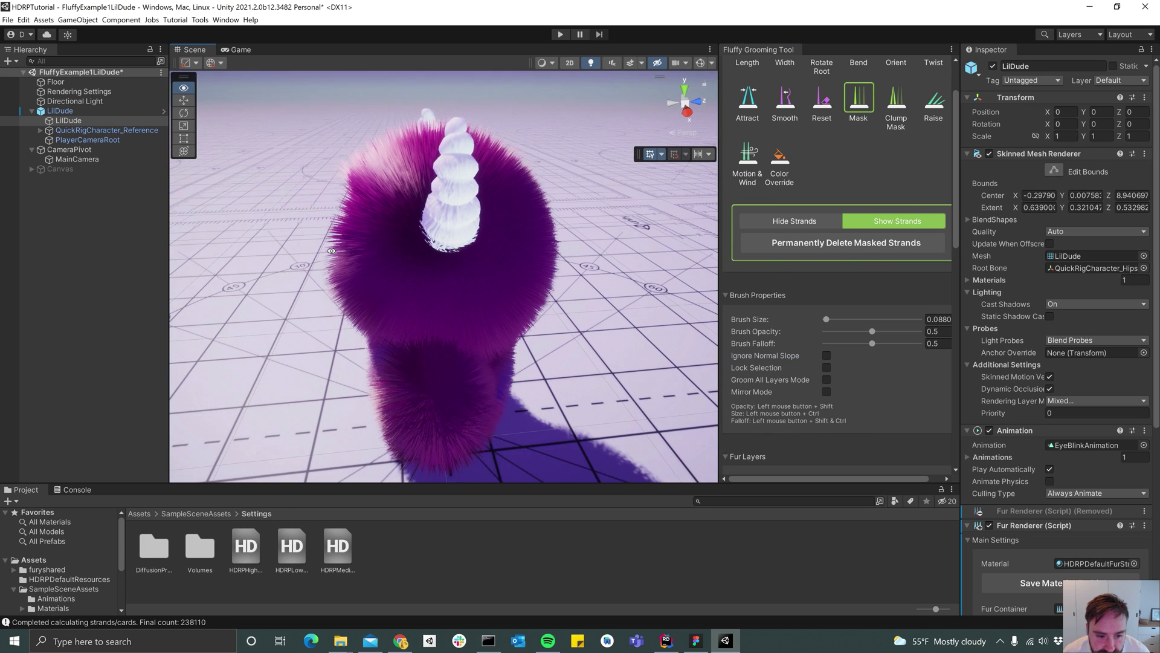
{"action": "left_click", "coordinate": [805, 222]}
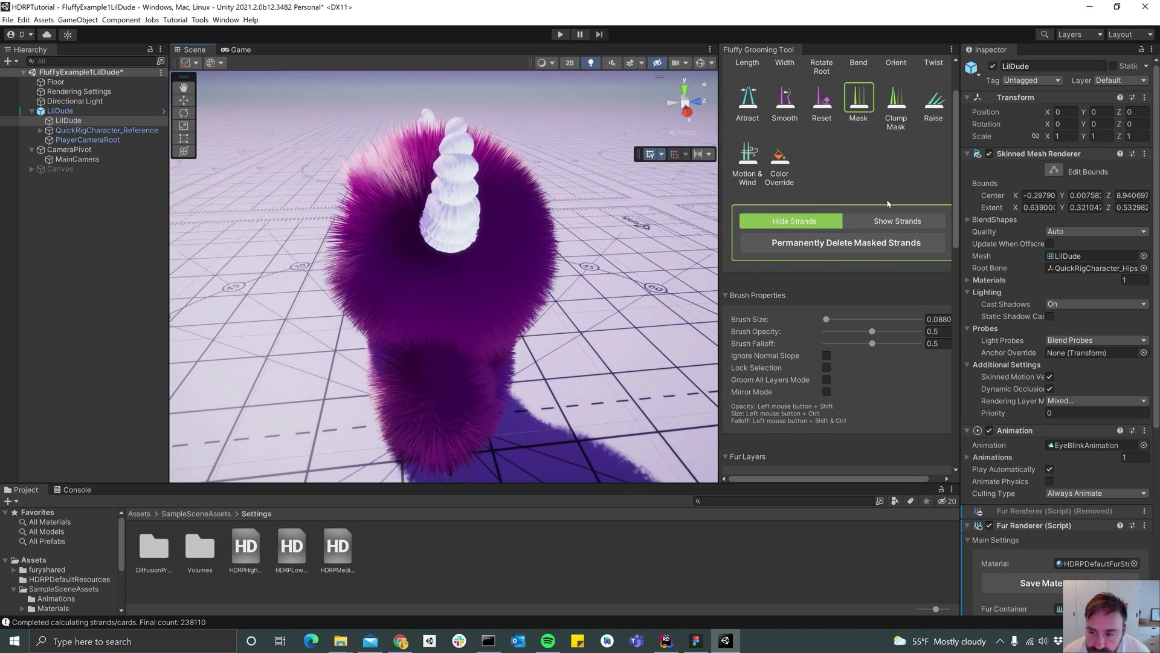
{"action": "left_click", "coordinate": [897, 221]}
{"action": "left_click_drag", "start_coordinate": [544, 260], "coordinate": [494, 281], "text": "alt"}
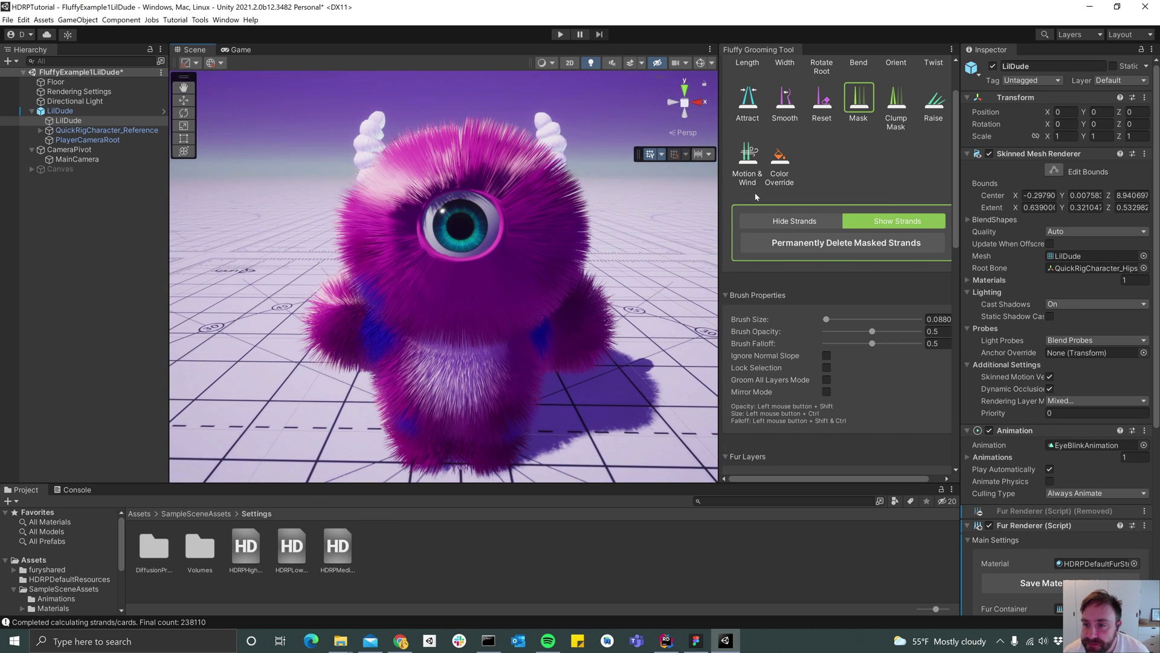
Use the Length brush with magnitude 0.22 and size about 0.128 to shorten the fur around the eye.
{"action": "scroll", "coordinate": [802, 162], "scroll_direction": "up", "scroll_amount": 3}
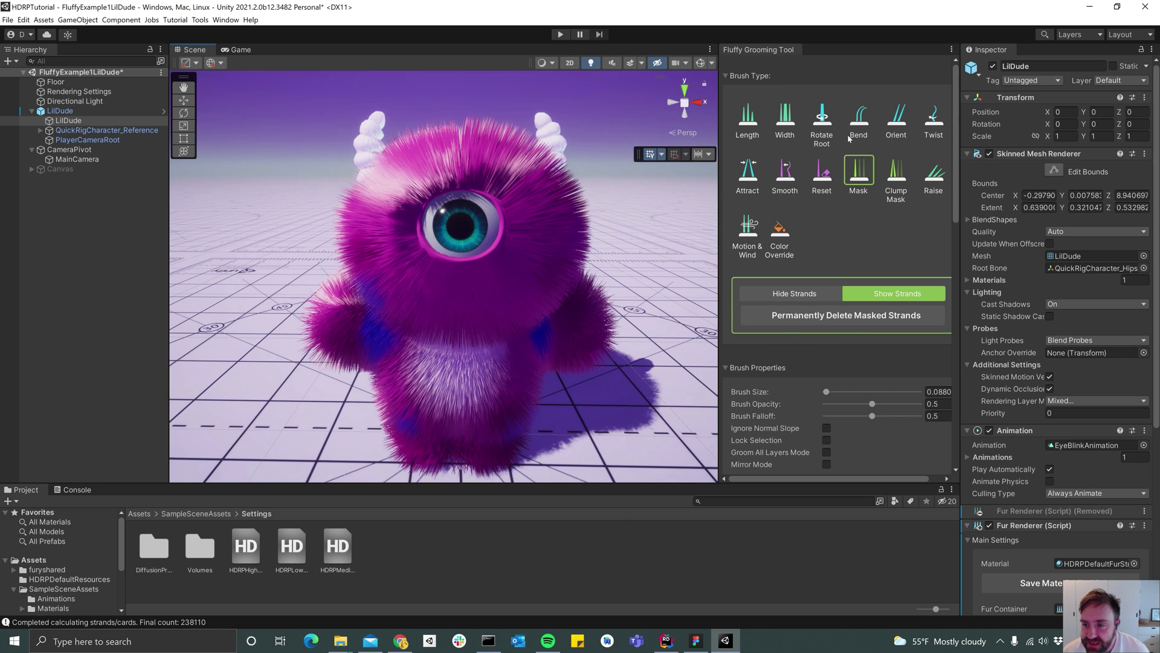
{"action": "left_click", "coordinate": [748, 117]}
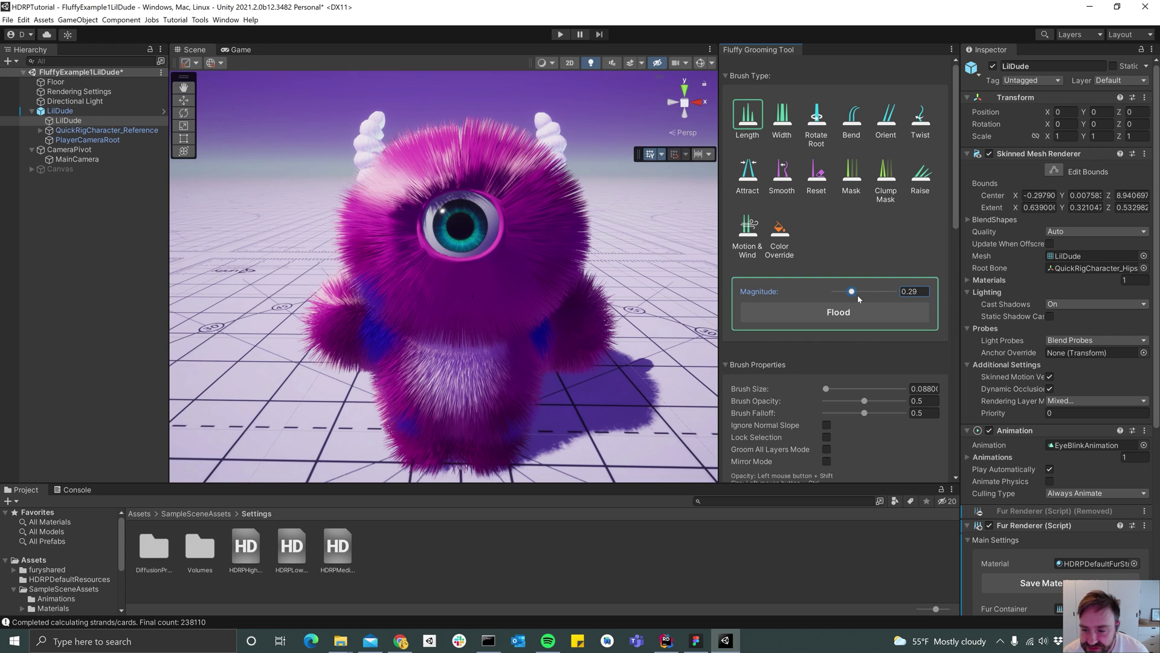
{"action": "left_click_drag", "start_coordinate": [520, 247], "coordinate": [517, 216], "text": "alt"}
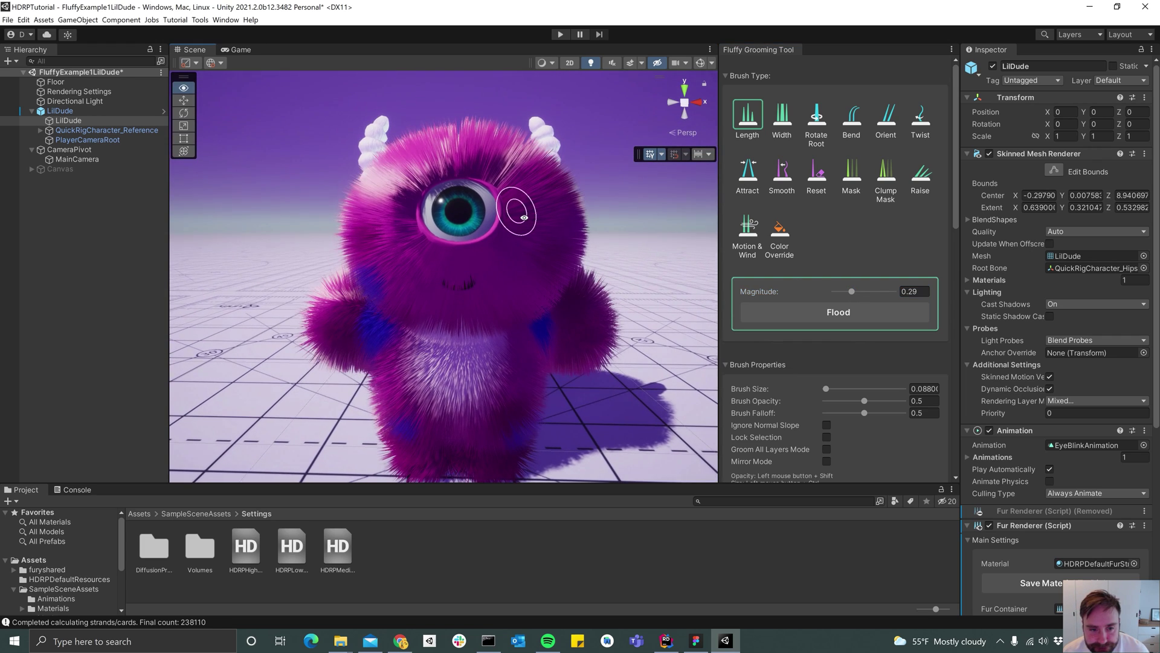
{"action": "left_click_drag", "start_coordinate": [851, 291], "coordinate": [849, 292]}
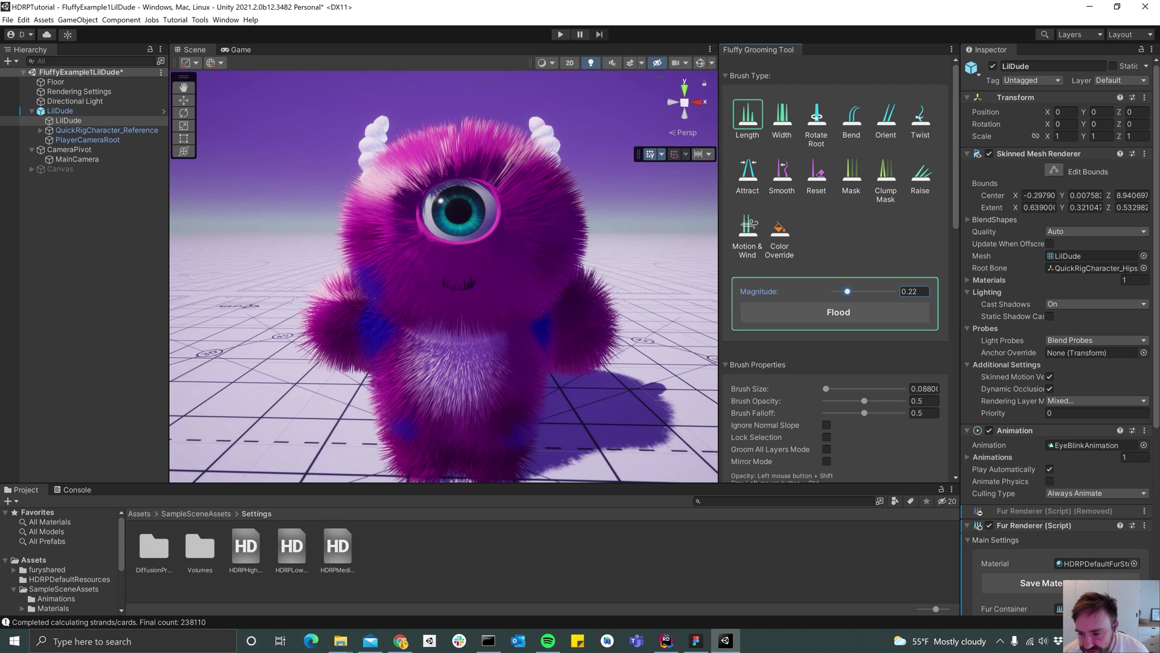
{"action": "mouse_move", "coordinate": [505, 226]}
{"action": "left_mouse_down", "text": "ctrl"}
{"action": "mouse_move", "coordinate": [470, 170]}
{"action": "mouse_move", "coordinate": [407, 202]}
{"action": "mouse_move", "coordinate": [446, 255]}
{"action": "mouse_move", "coordinate": [514, 216]}
{"action": "left_mouse_up", "text": "ctrl"}
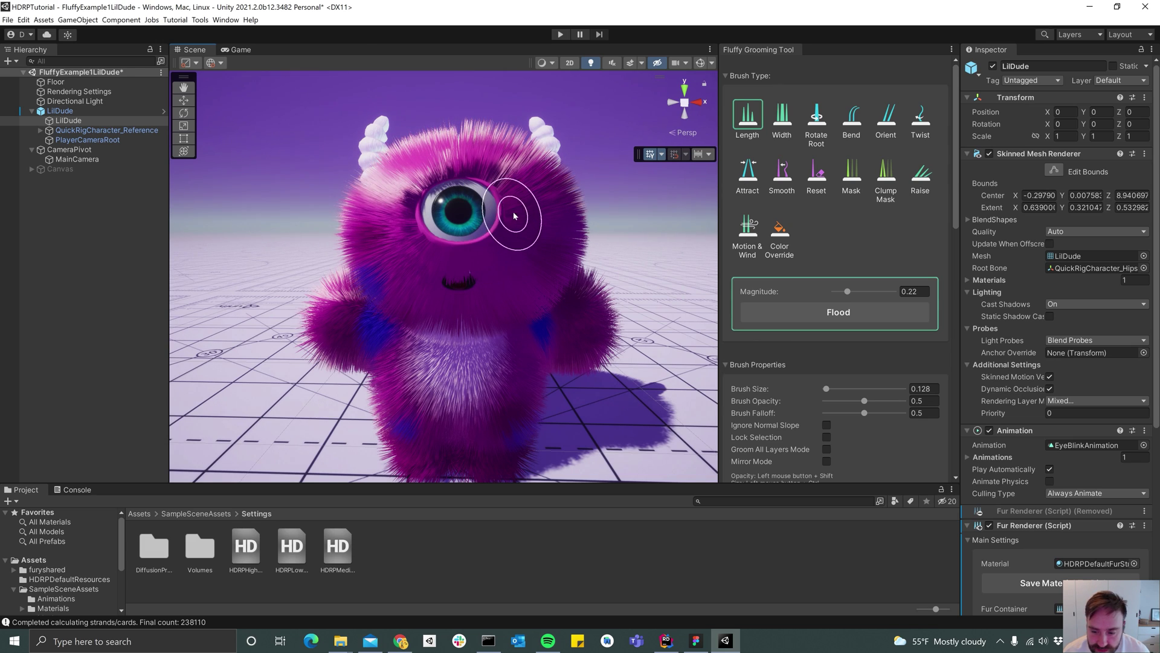
Enable Ignore Normal Slope, set the Length magnitude to 0.07 and brush size to about 0.083, and trim the fur around the eye further.
{"action": "left_click", "coordinate": [827, 426]}
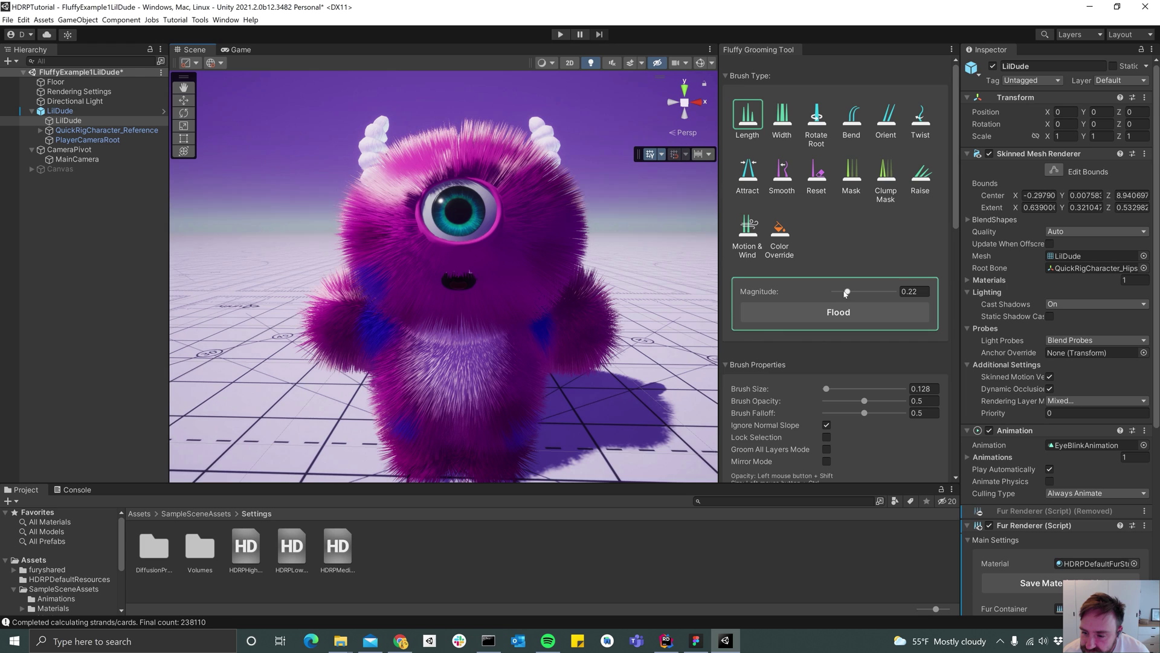
{"action": "left_click_drag", "start_coordinate": [846, 293], "coordinate": [842, 292]}
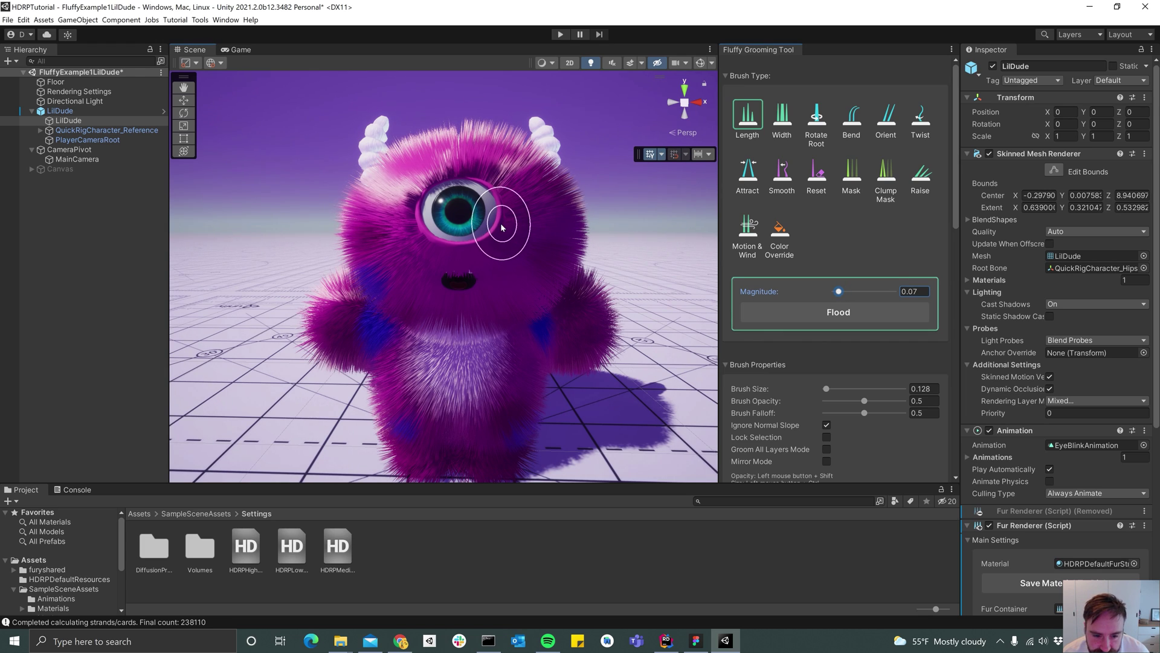
{"action": "left_click_drag", "start_coordinate": [507, 223], "coordinate": [500, 245], "text": "ctrl"}
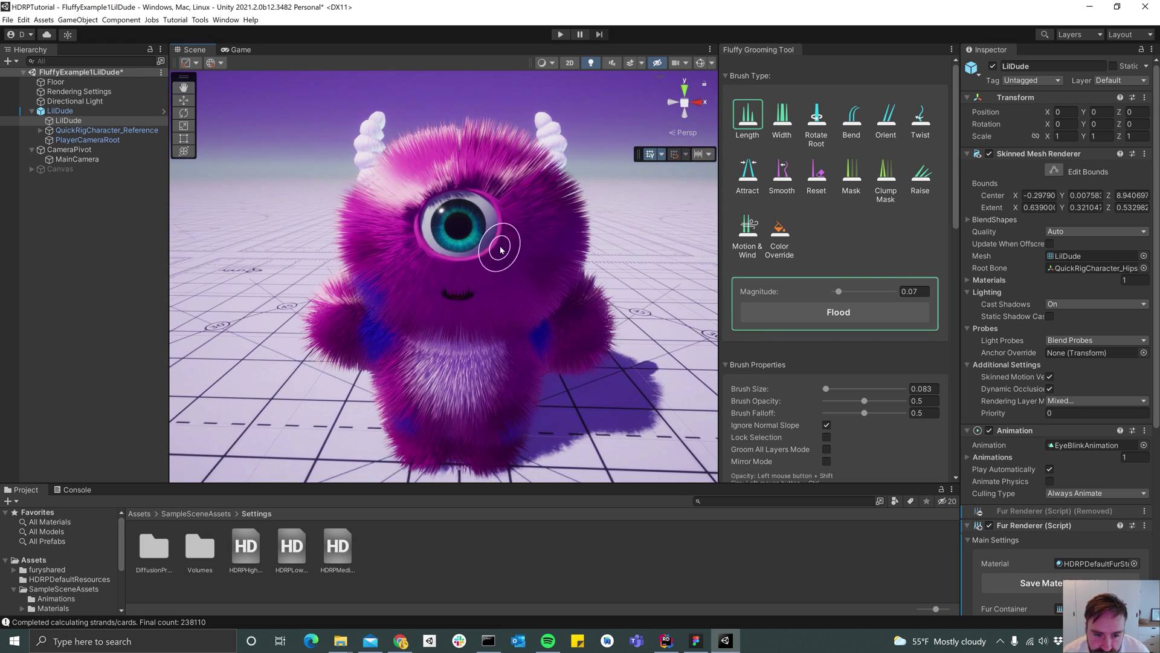
{"action": "mouse_move", "coordinate": [421, 203]}
{"action": "left_mouse_down"}
{"action": "mouse_move", "coordinate": [415, 232]}
{"action": "mouse_move", "coordinate": [467, 271]}
{"action": "mouse_move", "coordinate": [442, 274]}
{"action": "mouse_move", "coordinate": [470, 291]}
{"action": "mouse_move", "coordinate": [739, 276]}
{"action": "mouse_move", "coordinate": [506, 190]}
{"action": "left_mouse_up"}
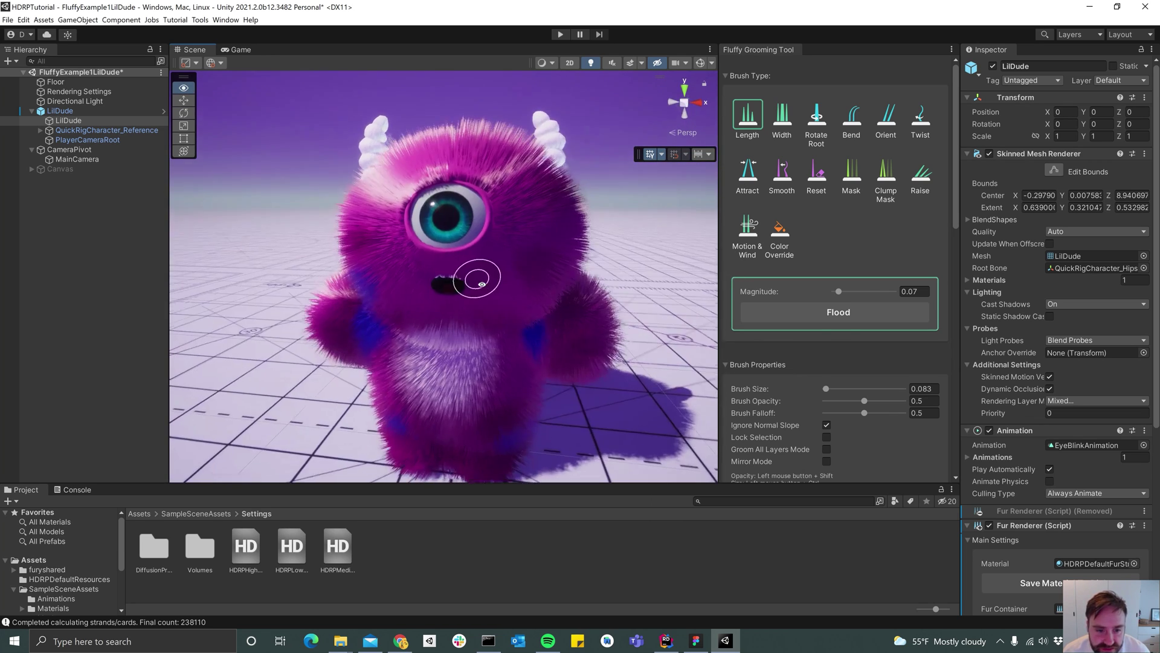
Set the Mask brush to Hide Strands at a size of about 0.013 and remove the strands overhanging the upper eyelid.
{"action": "right_click_drag", "start_coordinate": [505, 190], "coordinate": [580, 199], "text": "alt"}
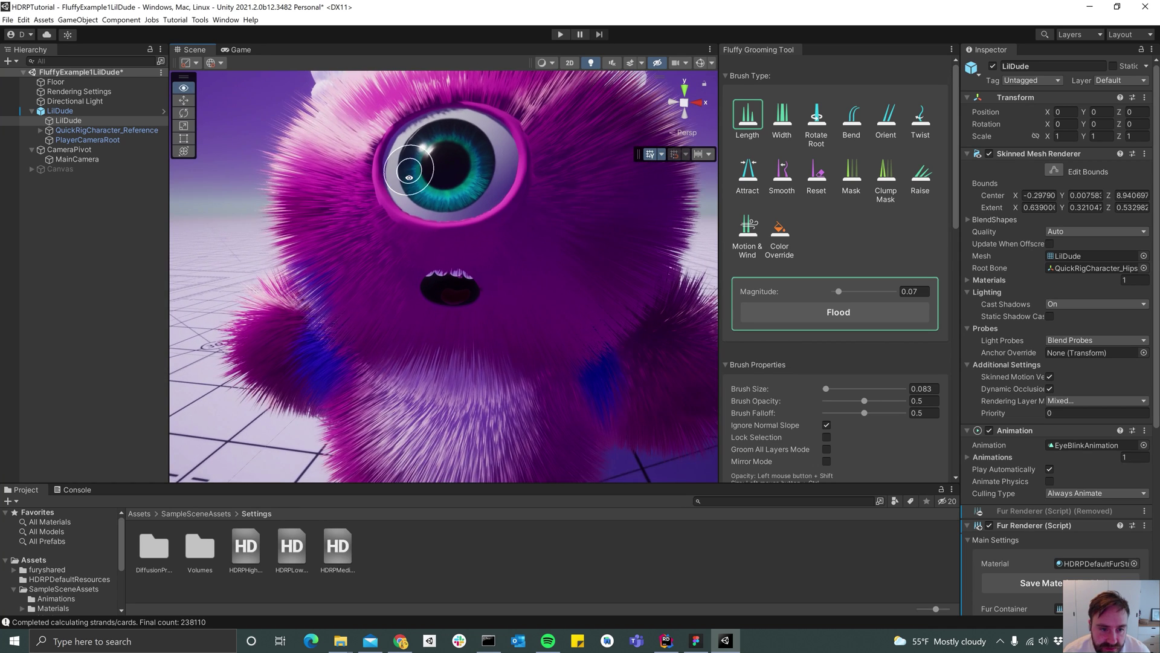
{"action": "middle_click_drag", "start_coordinate": [409, 172], "coordinate": [476, 327], "text": "alt"}
{"action": "right_click_drag", "start_coordinate": [476, 327], "coordinate": [695, 248], "text": "alt"}
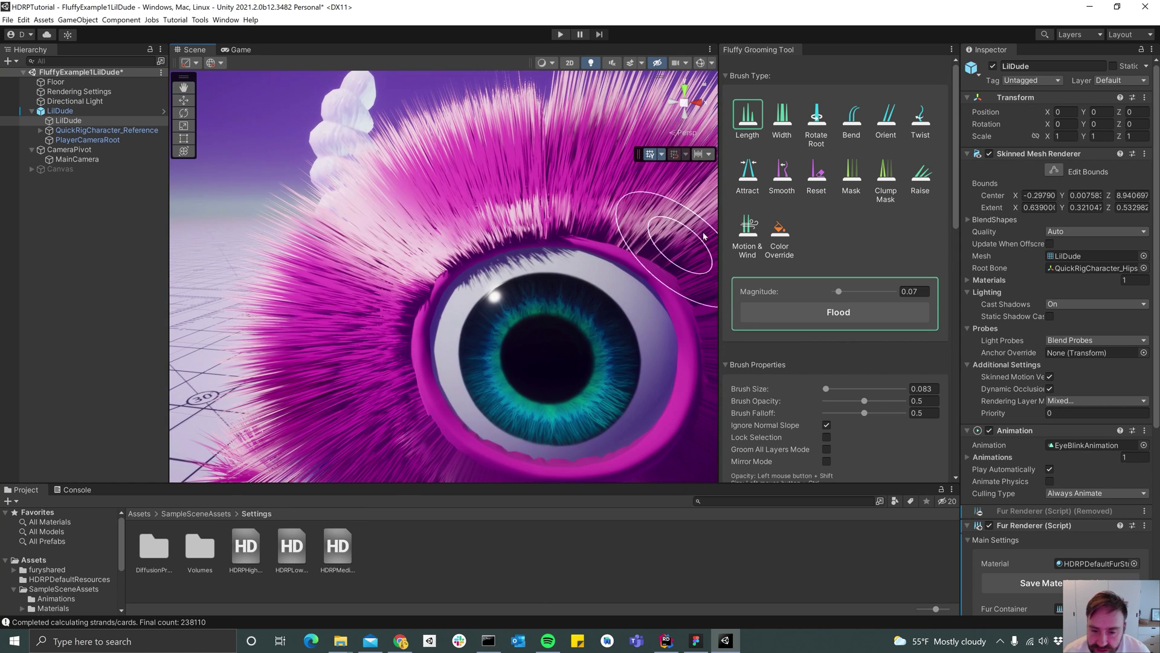
{"action": "left_click", "coordinate": [861, 183]}
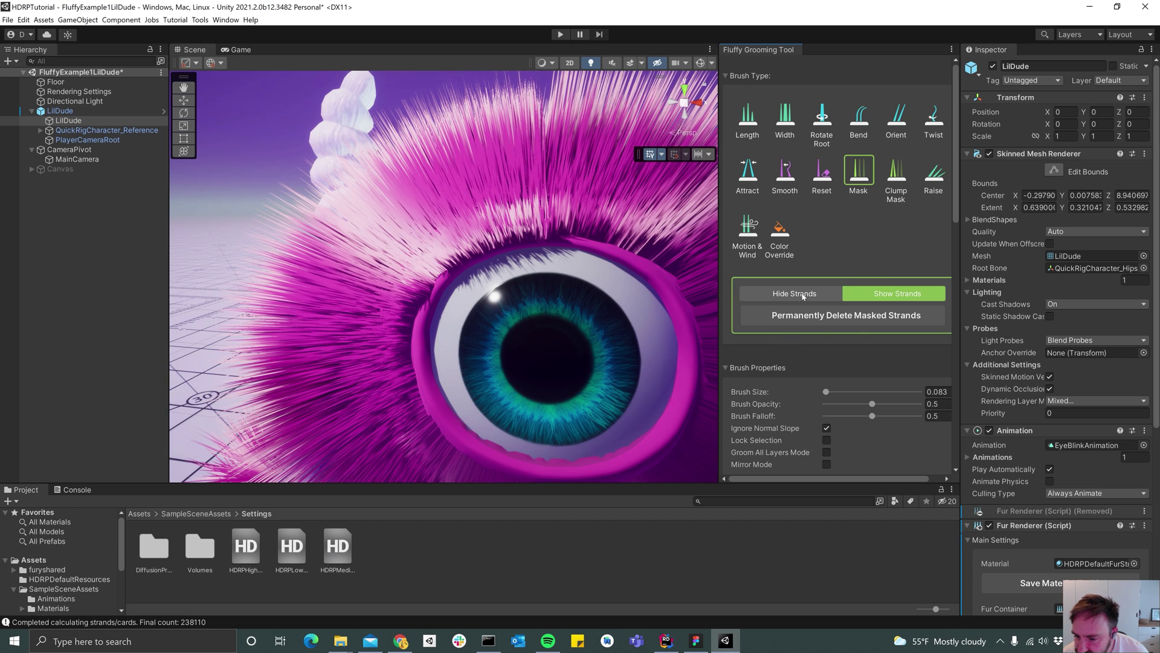
{"action": "left_click", "coordinate": [803, 296]}
{"action": "left_click_drag", "start_coordinate": [368, 241], "coordinate": [404, 249], "text": "alt"}
{"action": "mouse_move", "coordinate": [606, 256]}
{"action": "left_mouse_down", "text": "alt"}
{"action": "mouse_move", "coordinate": [610, 267]}
{"action": "mouse_move", "coordinate": [708, 272]}
{"action": "mouse_move", "coordinate": [585, 297]}
{"action": "mouse_move", "coordinate": [614, 283]}
{"action": "mouse_move", "coordinate": [555, 314]}
{"action": "mouse_move", "coordinate": [540, 341]}
{"action": "mouse_move", "coordinate": [651, 285]}
{"action": "left_mouse_up", "text": "alt"}
{"action": "scroll", "coordinate": [665, 267], "scroll_direction": "up", "scroll_amount": 1, "text": "shift"}
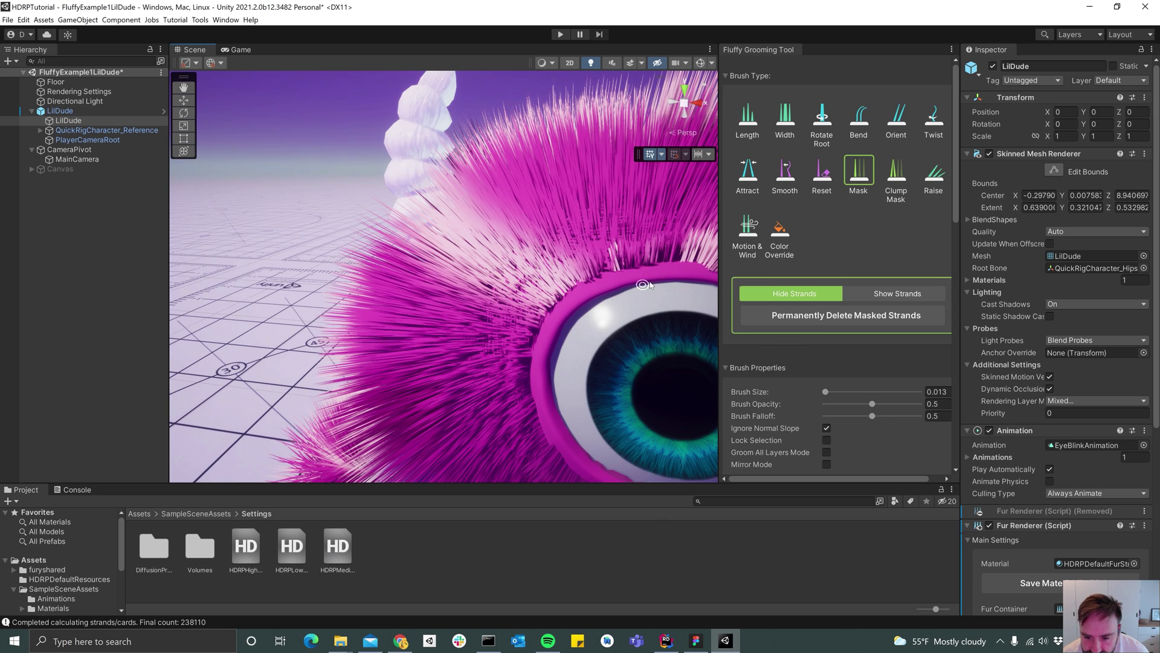
Set the Mask brush to Show Strands and restore the missing fur just above the upper eyelid.
{"action": "left_click", "coordinate": [899, 292]}
{"action": "middle_click_drag", "start_coordinate": [705, 251], "coordinate": [628, 277]}
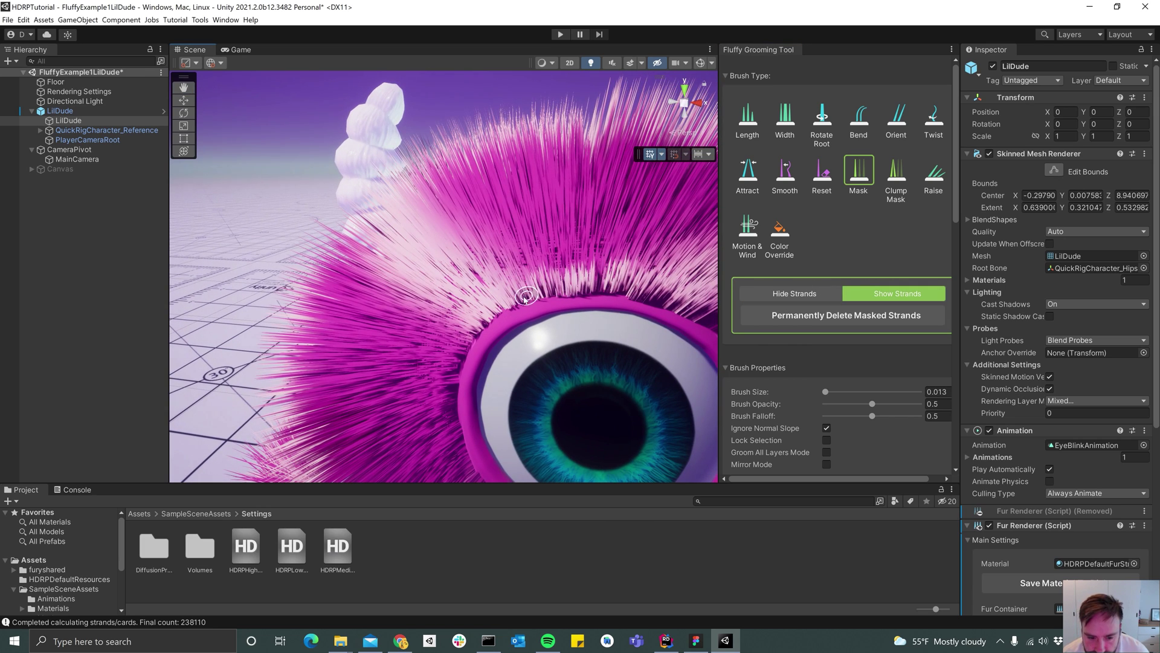
{"action": "scroll", "coordinate": [434, 379], "scroll_direction": "down", "scroll_amount": 5}
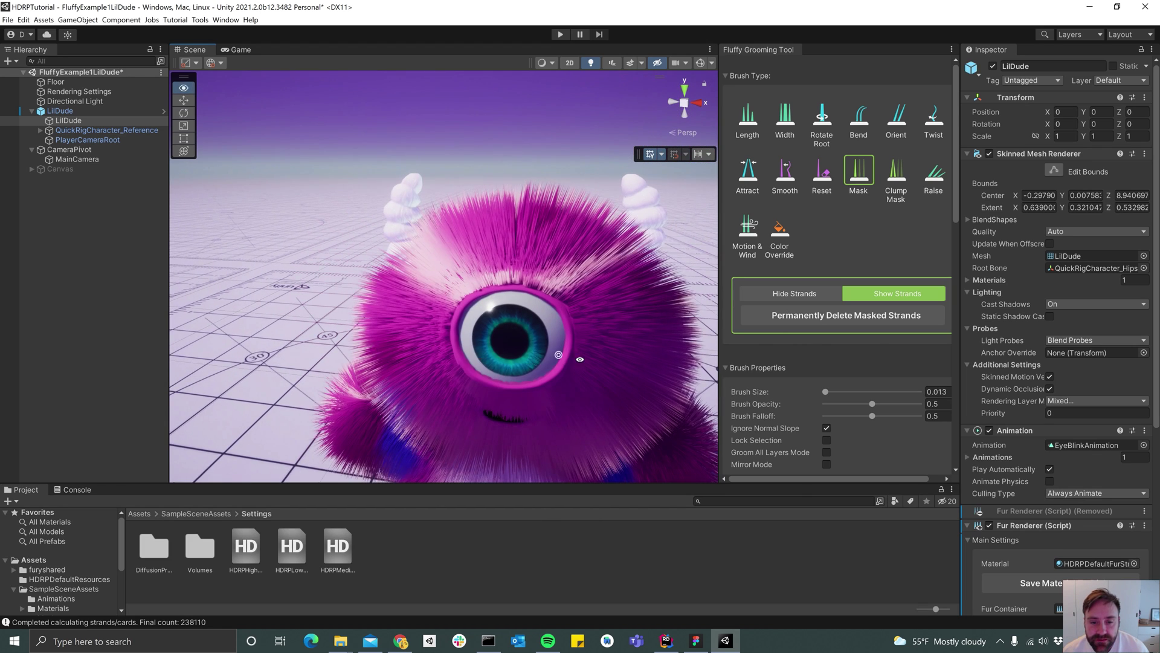
Set the Length magnitude to 0.72 and brush size to about 0.183, and lengthen the fur on the sides of the head.
{"action": "left_click", "coordinate": [748, 117]}
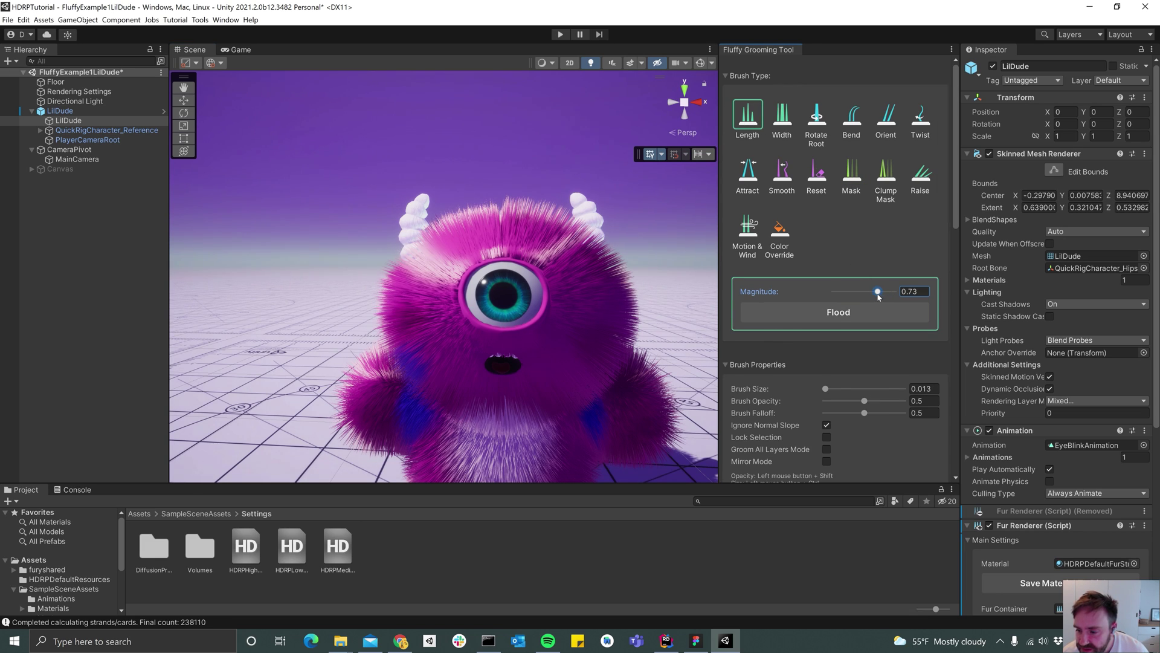
{"action": "left_click_drag", "start_coordinate": [469, 228], "coordinate": [470, 346], "text": "alt"}
{"action": "mouse_move", "coordinate": [501, 262]}
{"action": "left_mouse_down", "text": "ctrl"}
{"action": "mouse_move", "coordinate": [529, 263]}
{"action": "mouse_move", "coordinate": [496, 248]}
{"action": "mouse_move", "coordinate": [505, 267]}
{"action": "mouse_move", "coordinate": [641, 133]}
{"action": "mouse_move", "coordinate": [768, 121]}
{"action": "left_mouse_up", "text": "ctrl"}
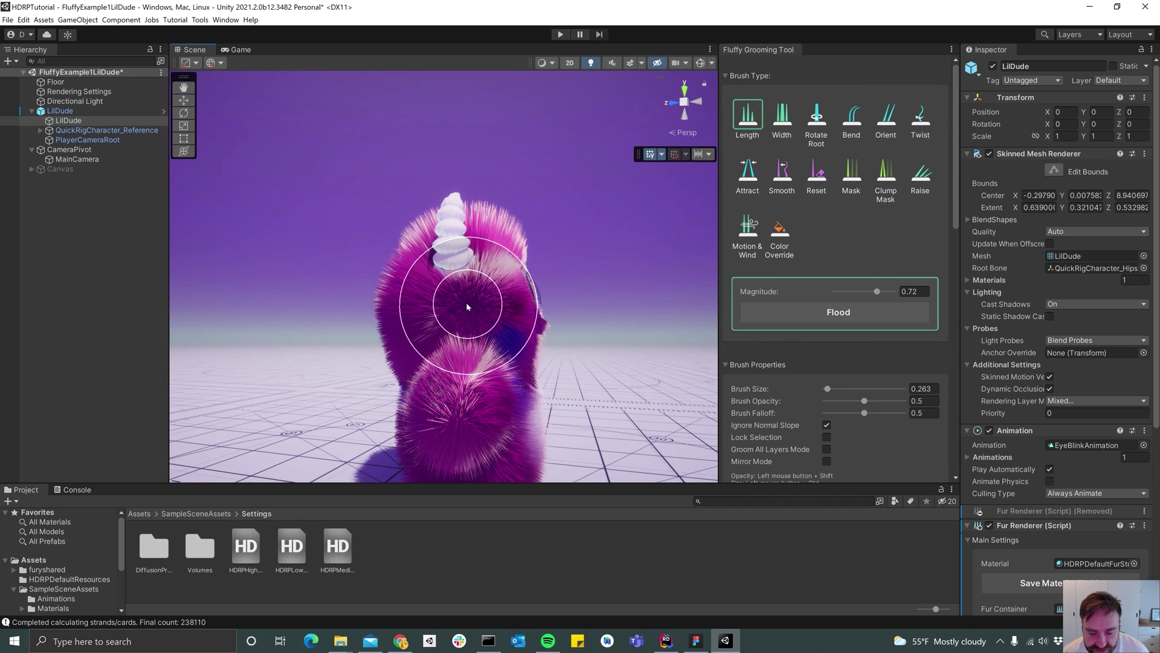
{"action": "mouse_move", "coordinate": [465, 304]}
{"action": "left_mouse_down", "text": "ctrl"}
{"action": "mouse_move", "coordinate": [211, 347]}
{"action": "mouse_move", "coordinate": [401, 305]}
{"action": "left_mouse_up", "text": "ctrl"}
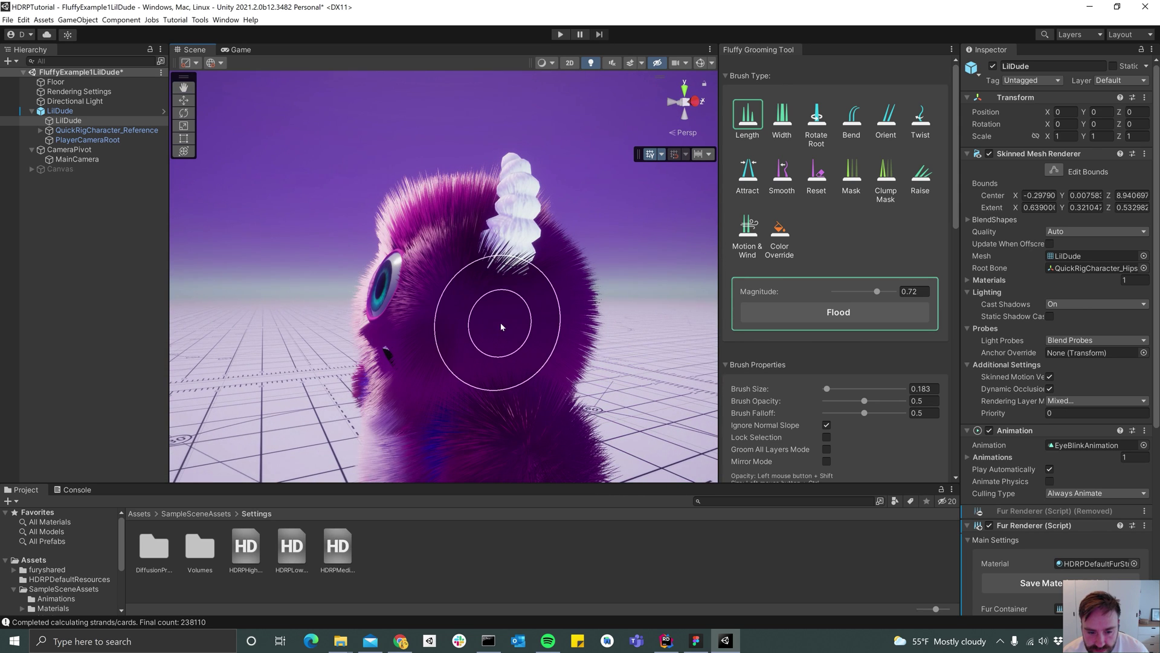
{"action": "mouse_move", "coordinate": [506, 324]}
{"action": "left_mouse_down", "text": "alt"}
{"action": "mouse_move", "coordinate": [467, 379]}
{"action": "mouse_move", "coordinate": [492, 362]}
{"action": "left_mouse_up", "text": "alt"}
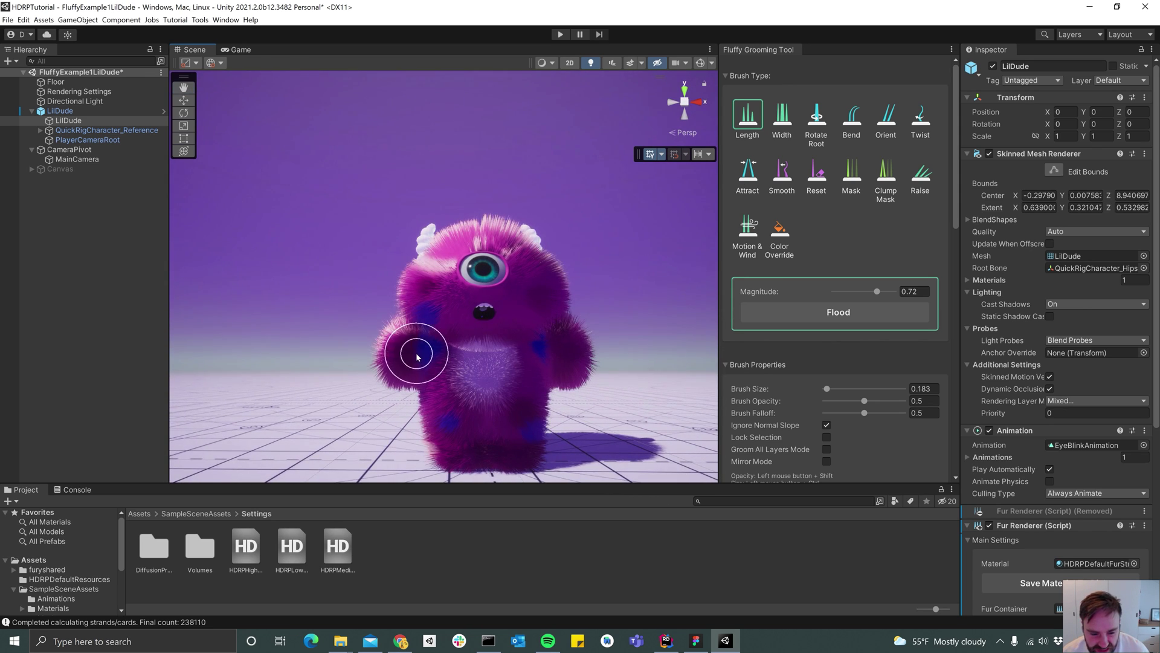
{"action": "left_click_drag", "start_coordinate": [409, 377], "coordinate": [428, 376], "text": "alt"}
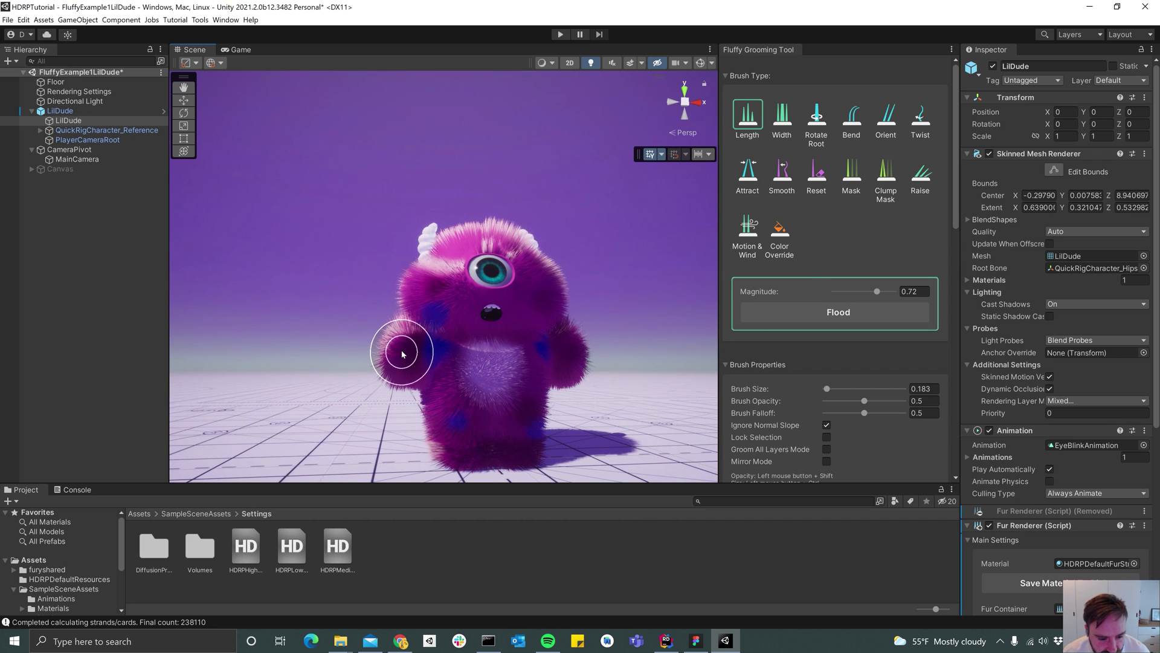
Set the Length magnitude to 0.18 and brush size to about 0.213, and shorten the fur on both arms and the underside of the feet.
{"action": "left_click", "coordinate": [845, 291]}
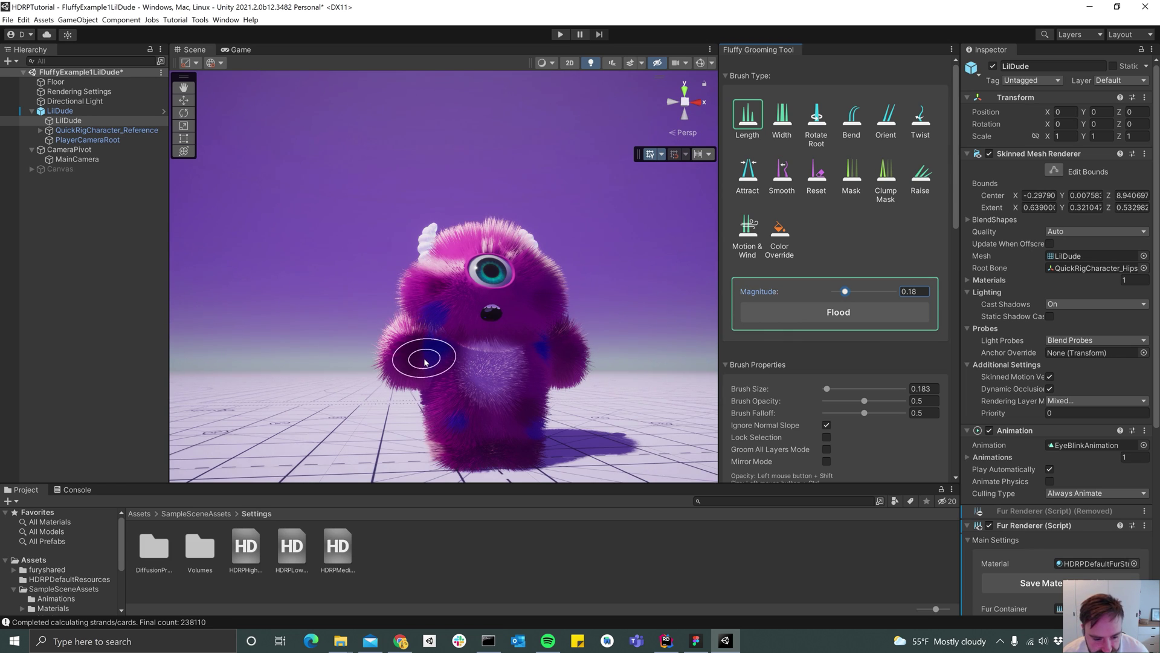
{"action": "mouse_move", "coordinate": [425, 362]}
{"action": "left_mouse_down", "text": "ctrl"}
{"action": "mouse_move", "coordinate": [422, 350]}
{"action": "mouse_move", "coordinate": [450, 358]}
{"action": "mouse_move", "coordinate": [453, 387]}
{"action": "left_mouse_up", "text": "ctrl"}
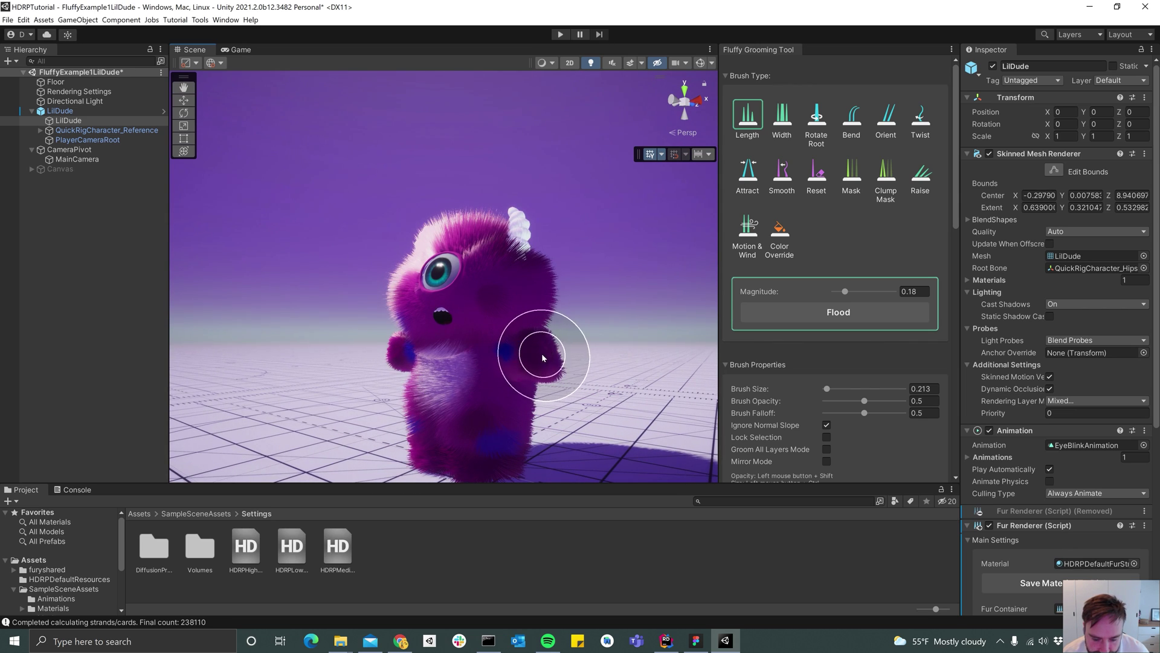
{"action": "left_click_drag", "start_coordinate": [542, 353], "coordinate": [556, 357], "text": "alt"}
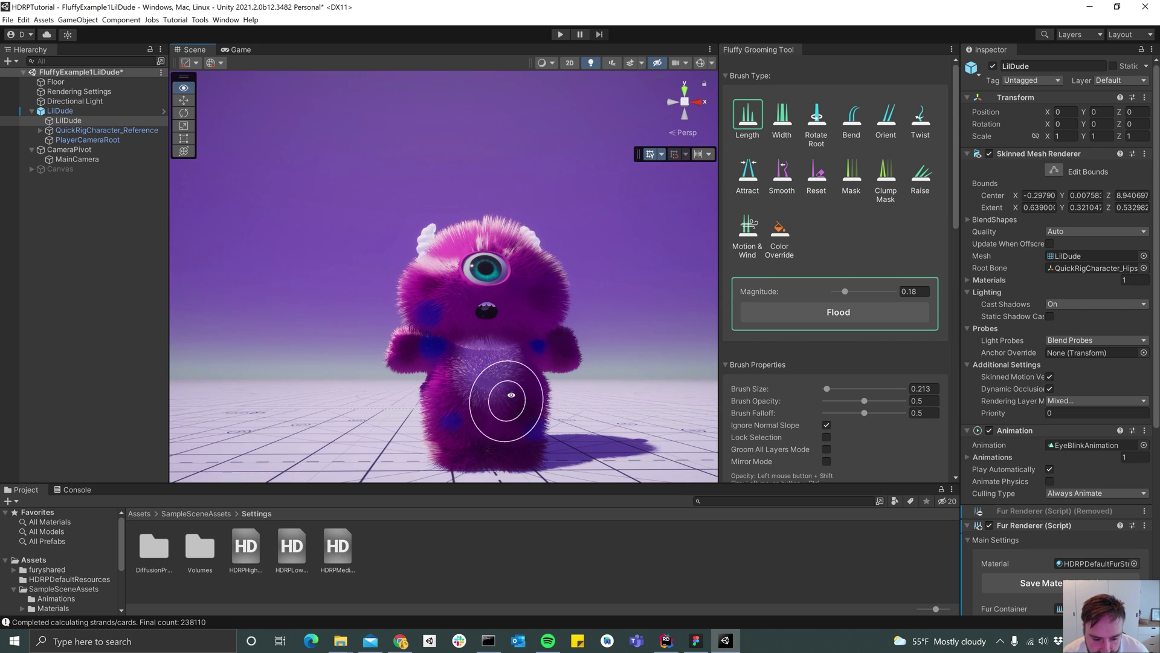
{"action": "mouse_move", "coordinate": [508, 401]}
{"action": "left_mouse_down", "text": "alt"}
{"action": "mouse_move", "coordinate": [486, 324]}
{"action": "mouse_move", "coordinate": [465, 369]}
{"action": "mouse_move", "coordinate": [483, 399]}
{"action": "left_mouse_up", "text": "alt"}
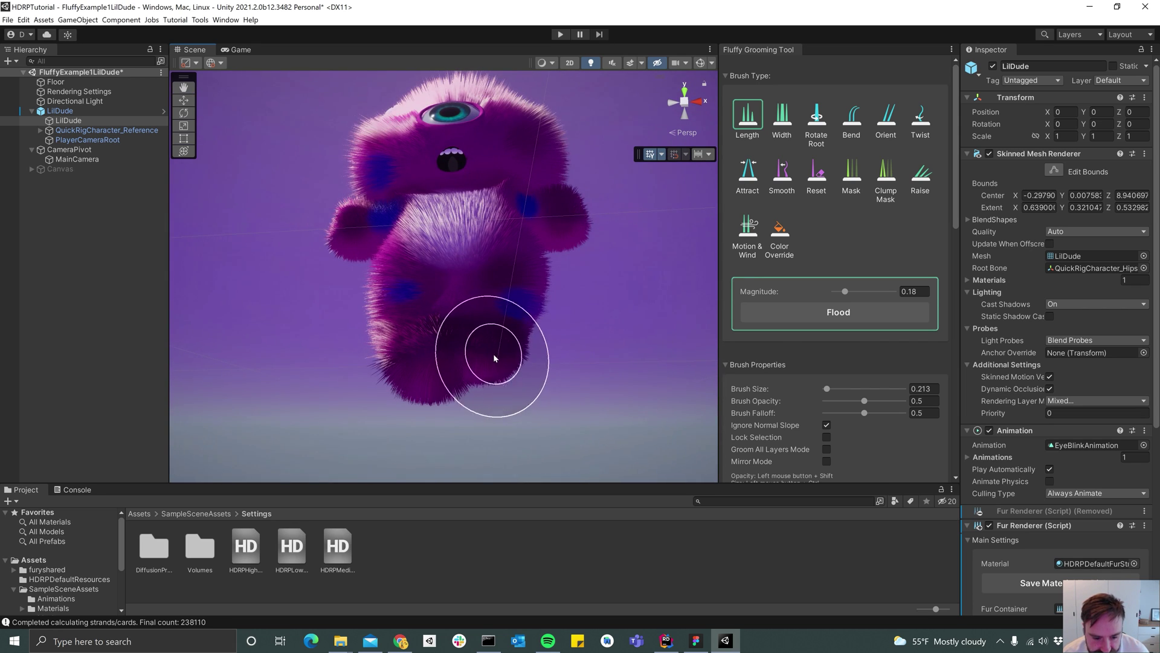
{"action": "left_click_drag", "start_coordinate": [397, 351], "coordinate": [426, 350]}
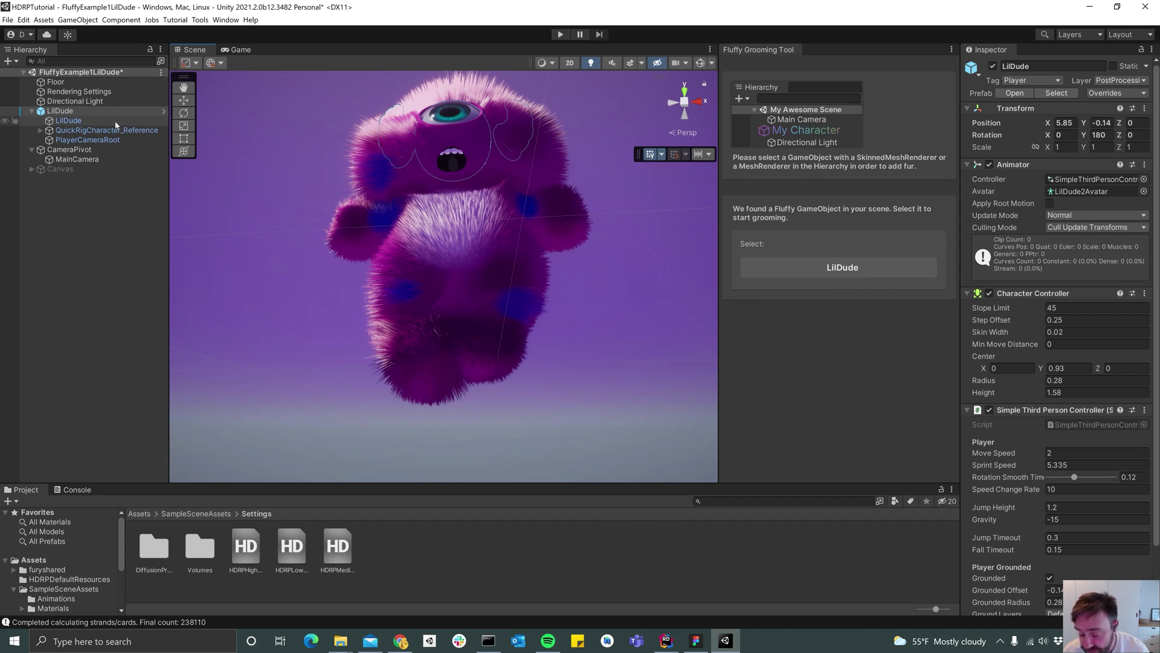
Reselect the LilDude mesh under its parent, turn on Lock Selection, and test the lock on an empty part of the scene.
{"action": "left_click", "coordinate": [68, 121]}
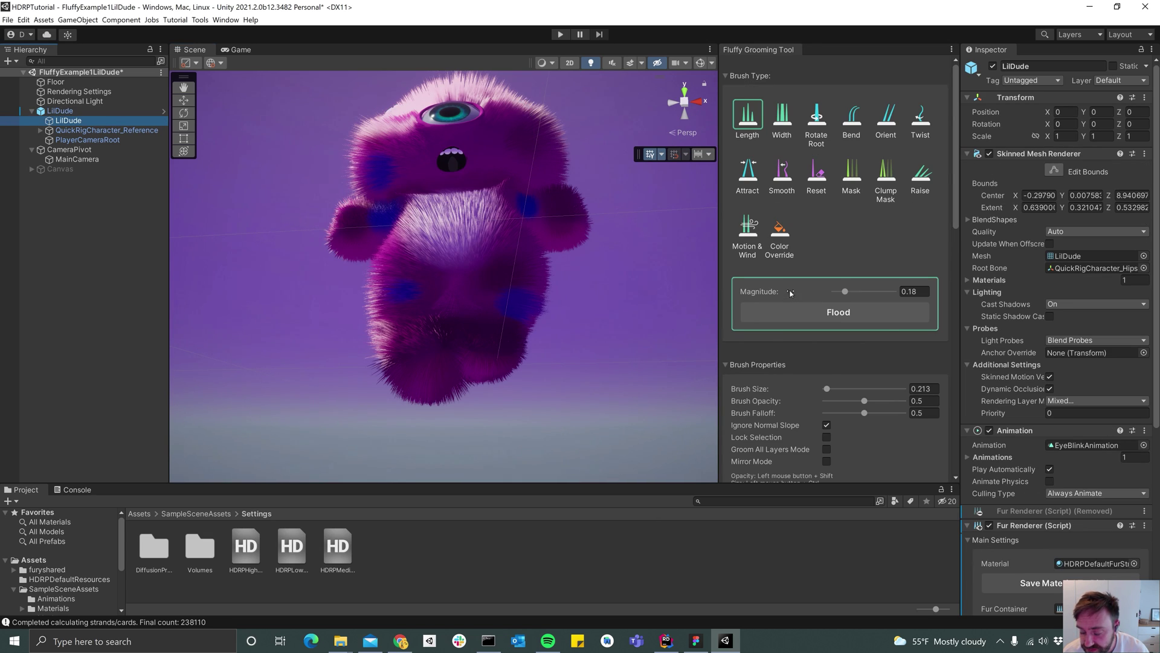
{"action": "scroll", "coordinate": [821, 313], "scroll_direction": "down", "scroll_amount": 5}
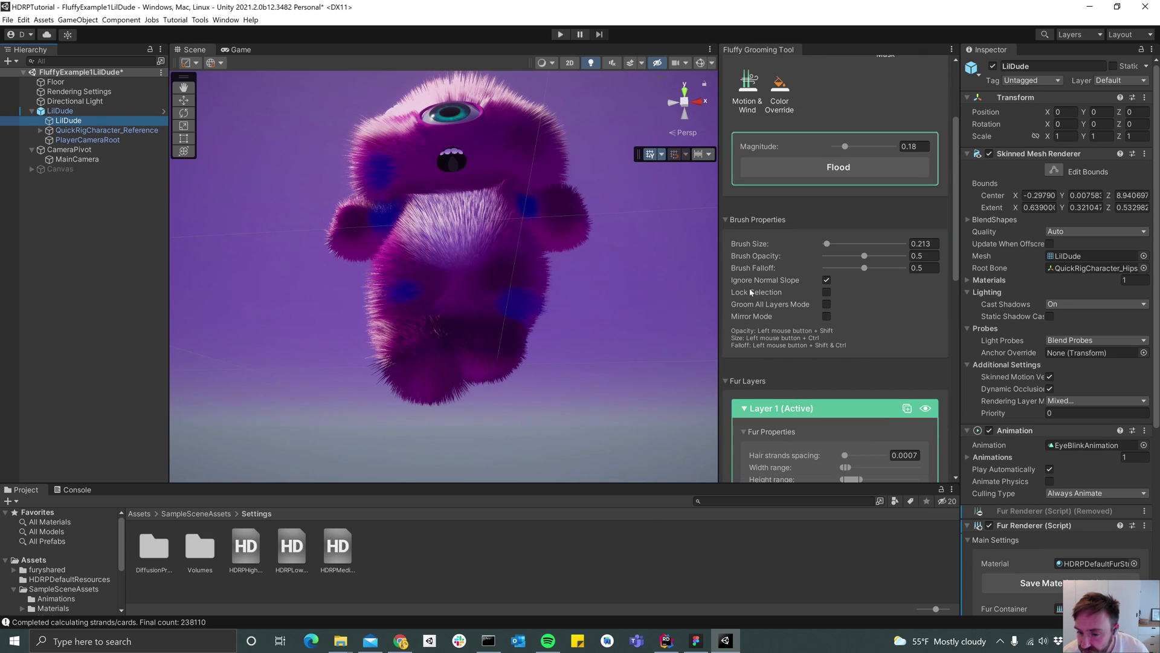
{"action": "left_click", "coordinate": [827, 292]}
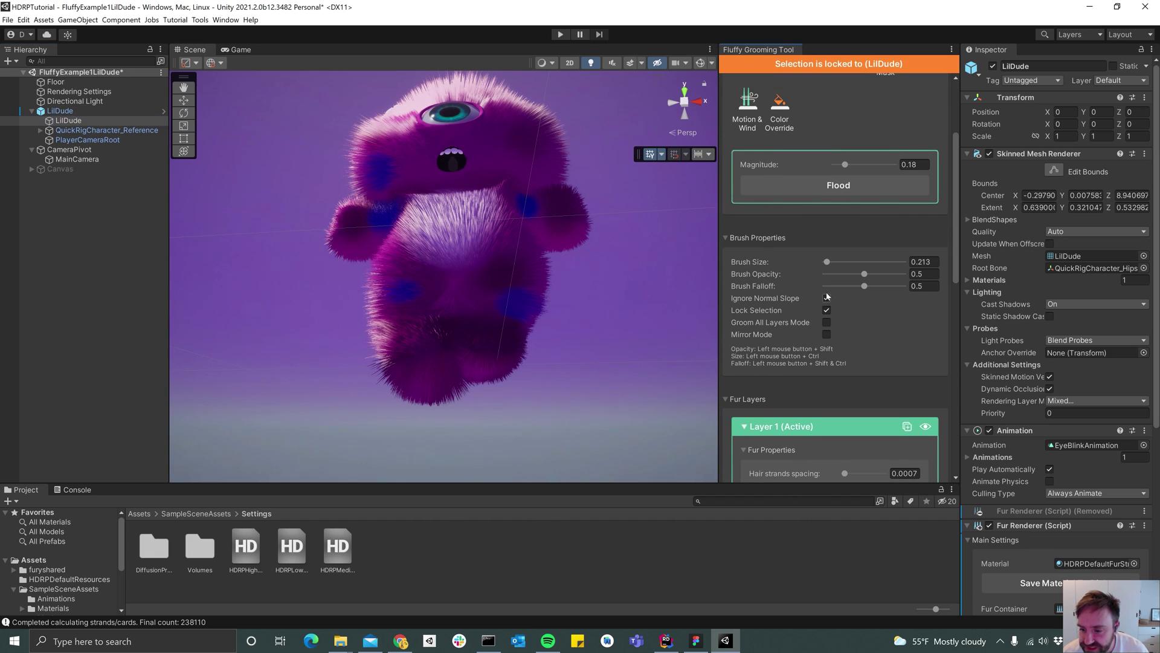
{"action": "left_click", "coordinate": [328, 301]}
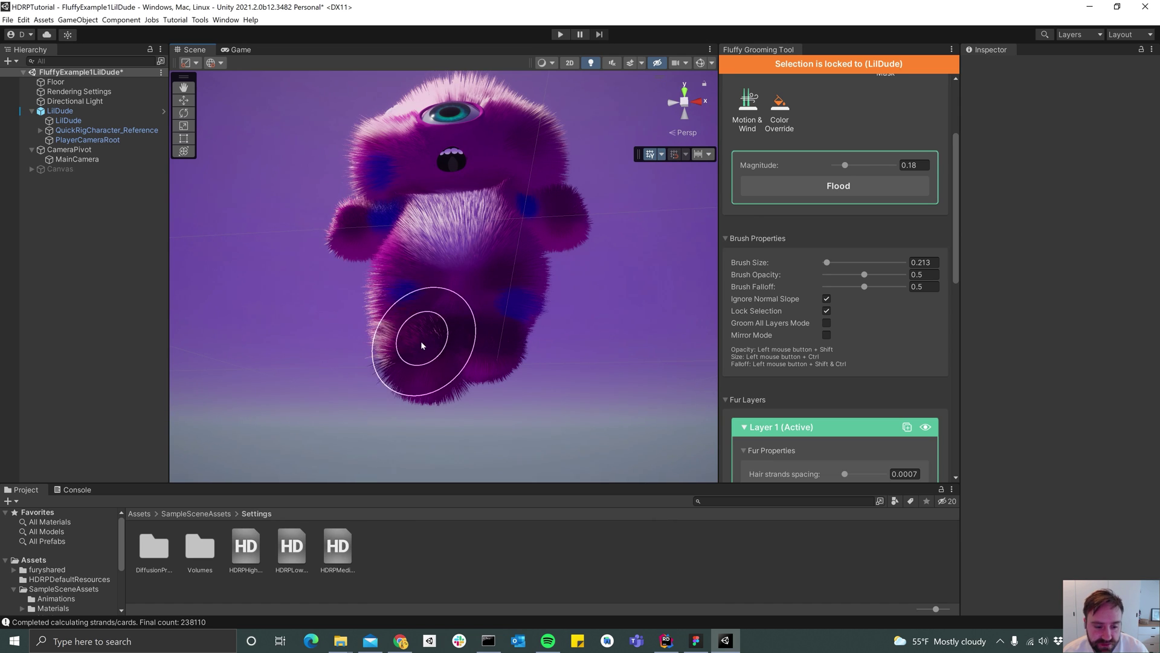
Shorten the fur on the feet and lower body with the Length brush.
{"action": "mouse_move", "coordinate": [422, 345]}
{"action": "left_mouse_down"}
{"action": "mouse_move", "coordinate": [419, 357]}
{"action": "mouse_move", "coordinate": [419, 344]}
{"action": "mouse_move", "coordinate": [499, 348]}
{"action": "mouse_move", "coordinate": [482, 364]}
{"action": "mouse_move", "coordinate": [502, 371]}
{"action": "mouse_move", "coordinate": [441, 355]}
{"action": "mouse_move", "coordinate": [549, 367]}
{"action": "mouse_move", "coordinate": [471, 379]}
{"action": "left_mouse_up"}
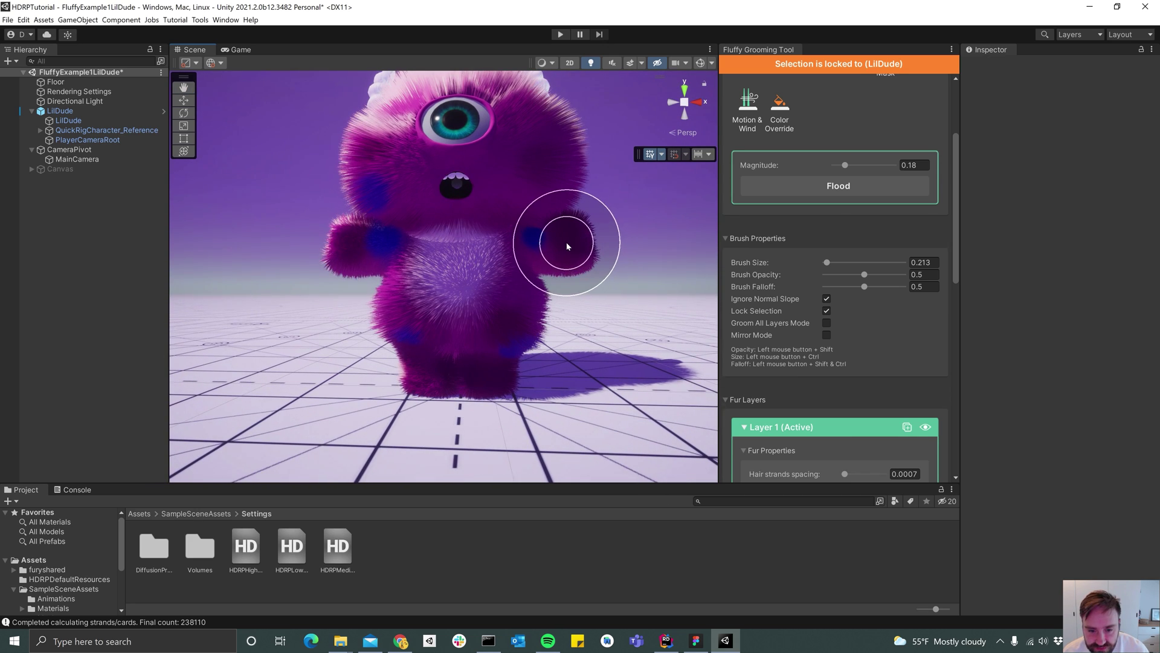
{"action": "left_click_drag", "start_coordinate": [474, 228], "coordinate": [453, 267], "text": "alt"}
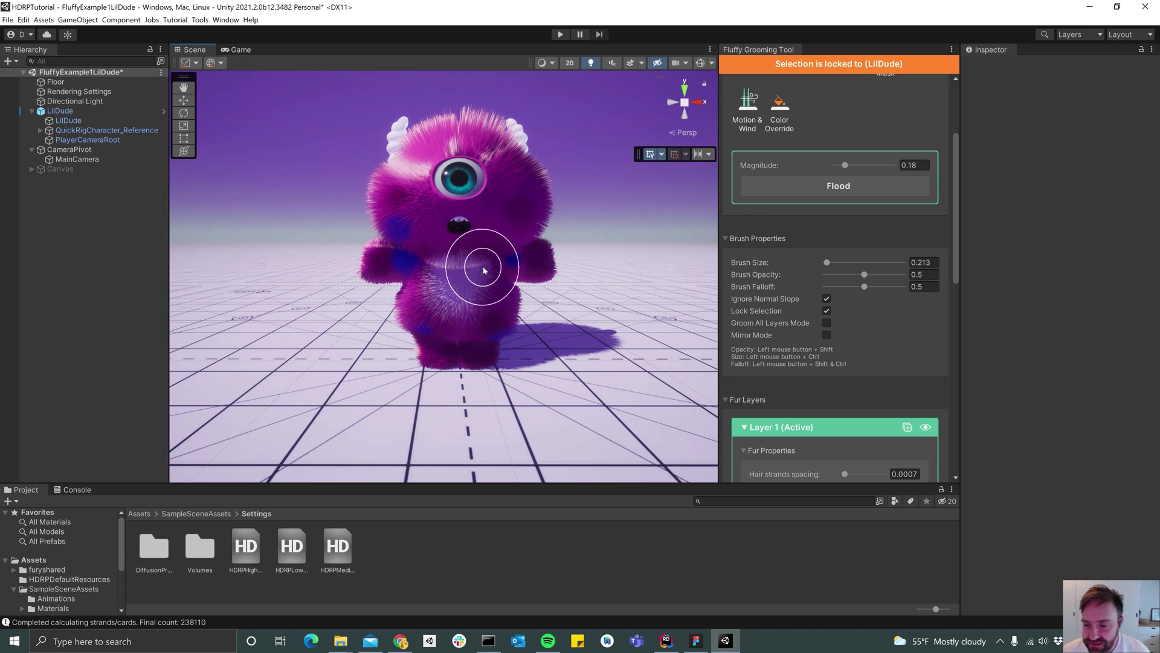
Add a clump modifier to fur Layer 1 and view the clumped fur from several angles.
{"action": "scroll", "coordinate": [753, 260], "scroll_direction": "down", "scroll_amount": 5}
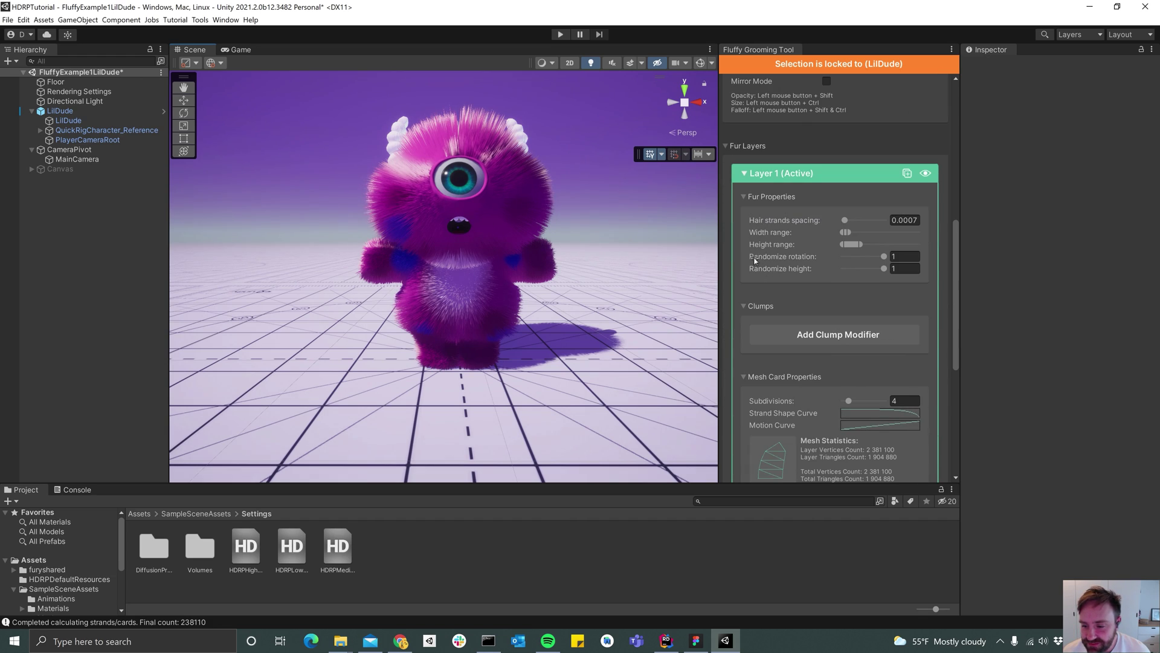
{"action": "left_click", "coordinate": [828, 333]}
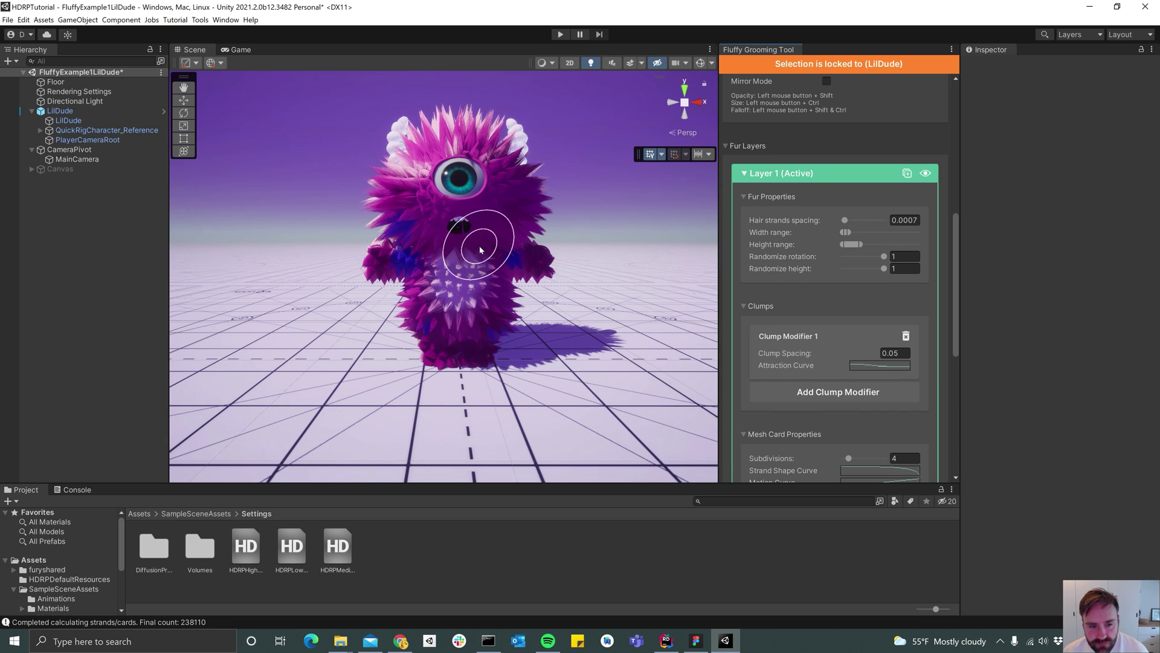
{"action": "mouse_move", "coordinate": [480, 249]}
{"action": "left_mouse_down", "text": "alt"}
{"action": "mouse_move", "coordinate": [626, 255]}
{"action": "mouse_move", "coordinate": [490, 254]}
{"action": "left_mouse_up", "text": "alt"}
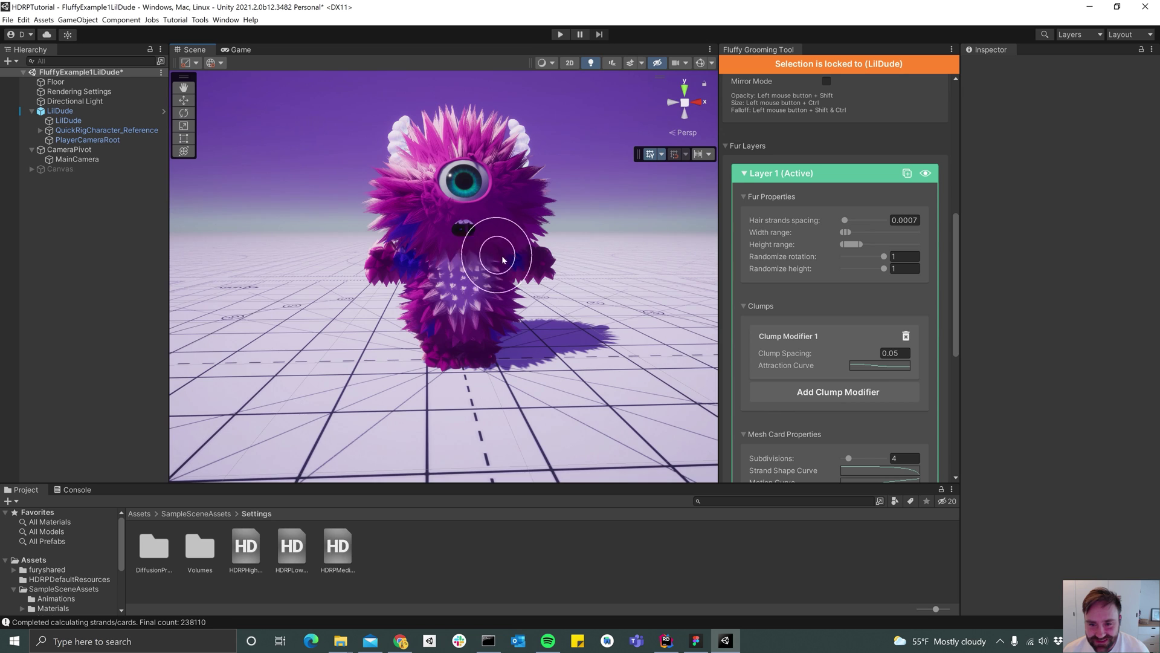
{"action": "mouse_move", "coordinate": [500, 249]}
{"action": "left_mouse_down", "text": "alt"}
{"action": "mouse_move", "coordinate": [500, 259]}
{"action": "mouse_move", "coordinate": [531, 259]}
{"action": "left_mouse_up", "text": "alt"}
Remove the clumping across the character's fur with the Clump Mask brush at magnitude 0 and a brush size of about 0.778.
{"action": "scroll", "coordinate": [892, 163], "scroll_direction": "up", "scroll_amount": 5}
{"action": "scroll", "coordinate": [893, 162], "scroll_direction": "up", "scroll_amount": 4}
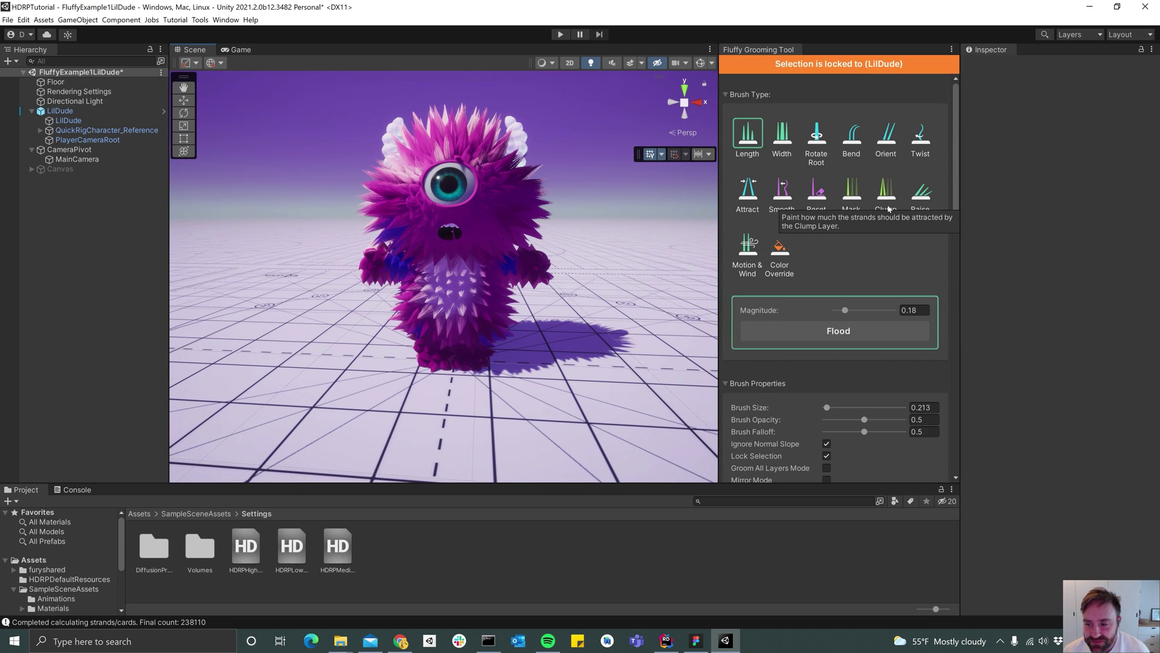
{"action": "left_click", "coordinate": [889, 184]}
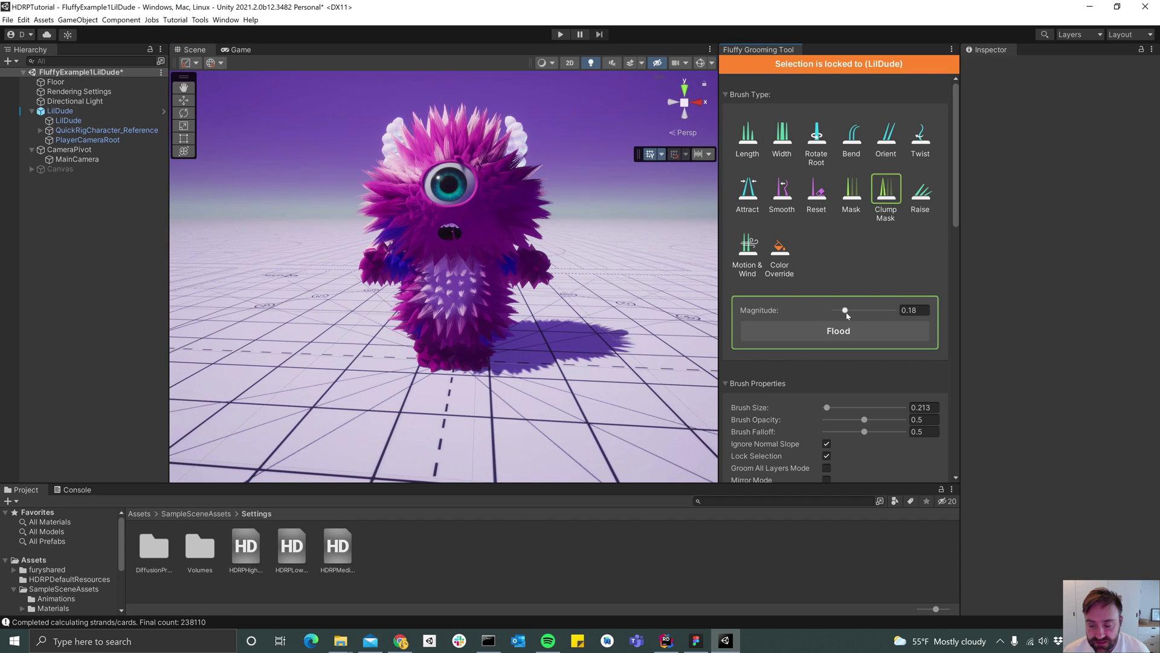
{"action": "left_click_drag", "start_coordinate": [845, 311], "coordinate": [838, 311]}
{"action": "scroll", "coordinate": [827, 401], "scroll_direction": "down", "scroll_amount": 3}
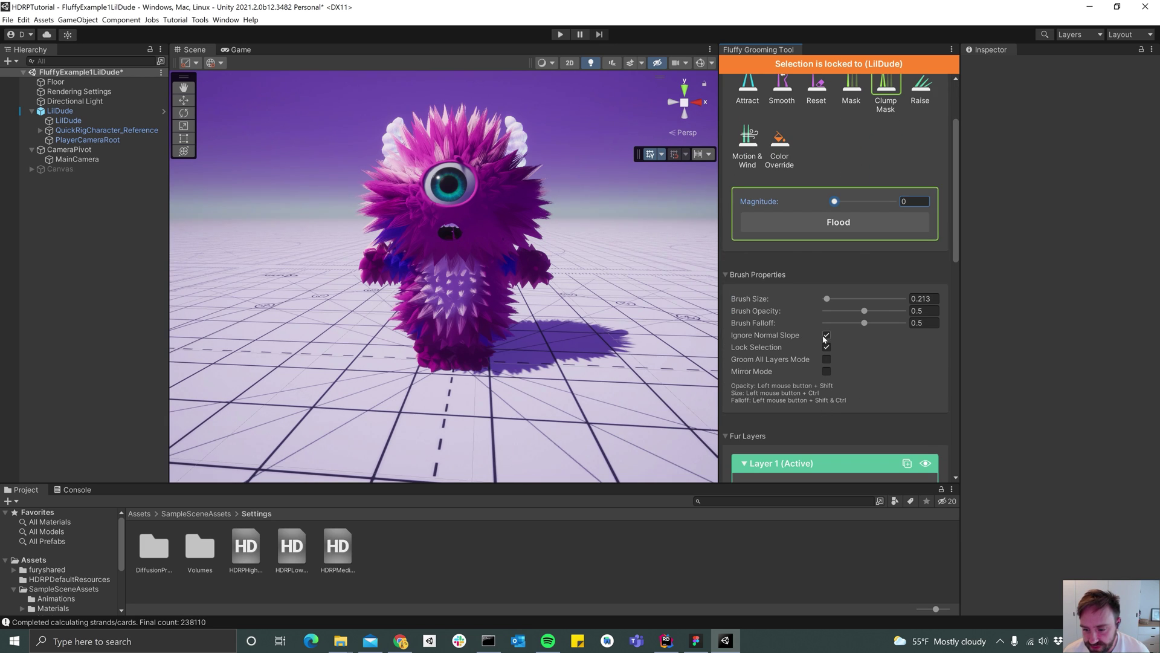
{"action": "mouse_move", "coordinate": [437, 288]}
{"action": "left_mouse_down", "text": "ctrl"}
{"action": "mouse_move", "coordinate": [466, 253]}
{"action": "mouse_move", "coordinate": [460, 160]}
{"action": "mouse_move", "coordinate": [457, 302]}
{"action": "mouse_move", "coordinate": [466, 254]}
{"action": "mouse_move", "coordinate": [456, 212]}
{"action": "mouse_move", "coordinate": [461, 258]}
{"action": "mouse_move", "coordinate": [533, 278]}
{"action": "left_mouse_up", "text": "ctrl"}
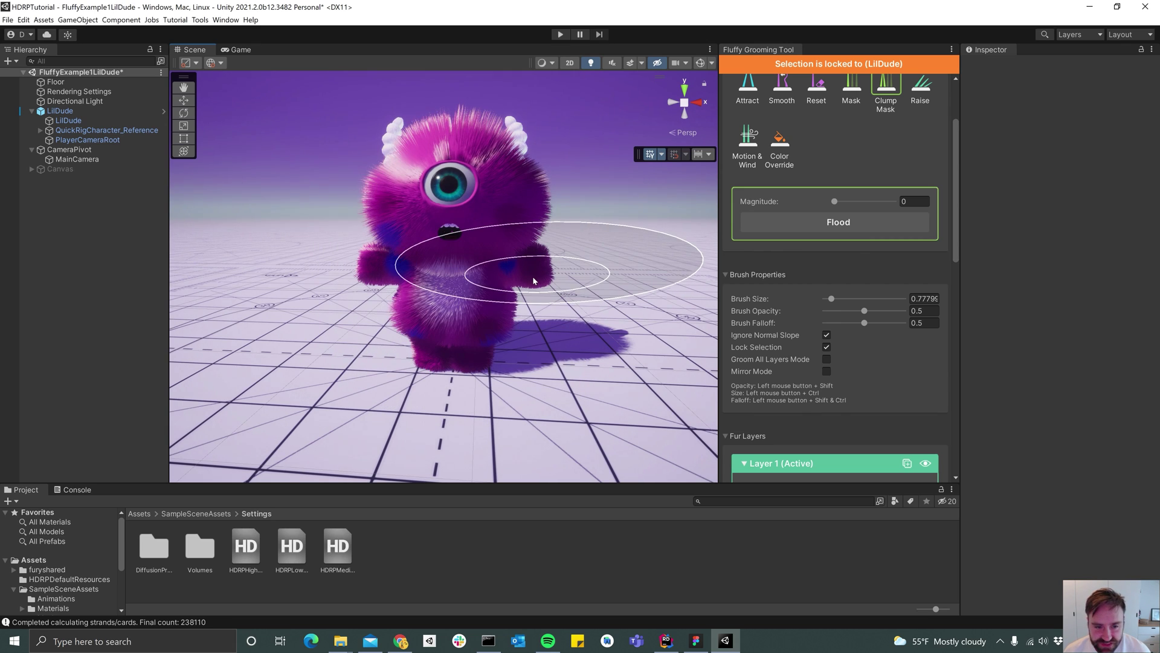
Paint clumping back onto the torso and head with the Clump Mask brush at magnitude 1 and a brush size of about 0.163.
{"action": "left_click", "coordinate": [876, 201]}
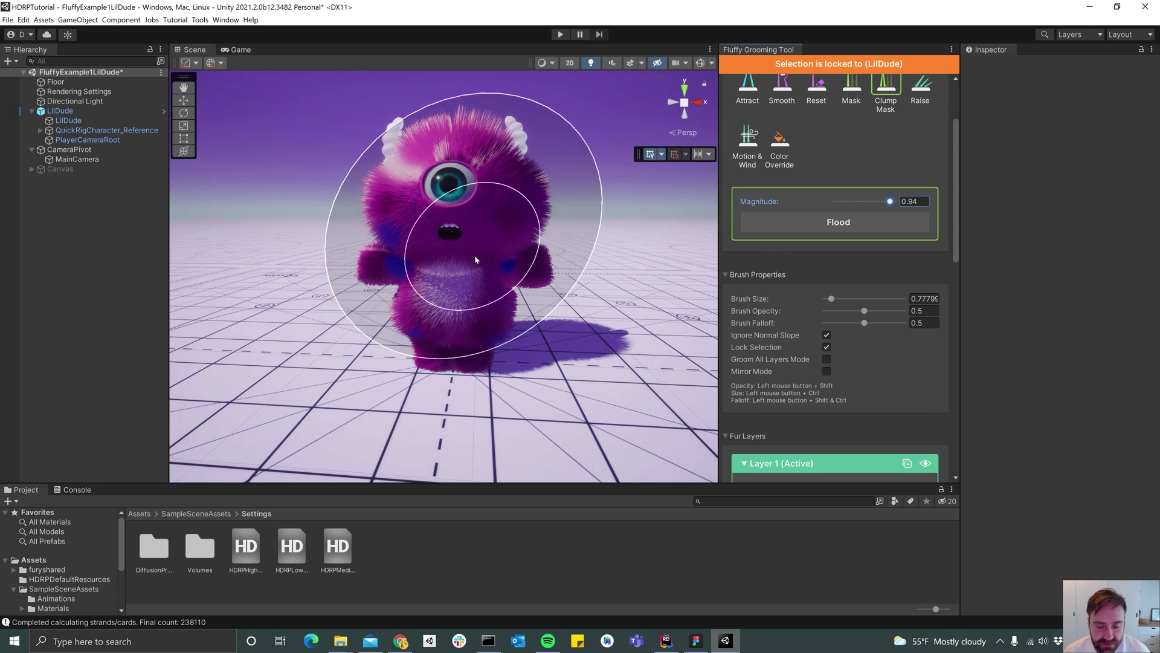
{"action": "left_click_drag", "start_coordinate": [474, 255], "coordinate": [397, 267], "text": "ctrl"}
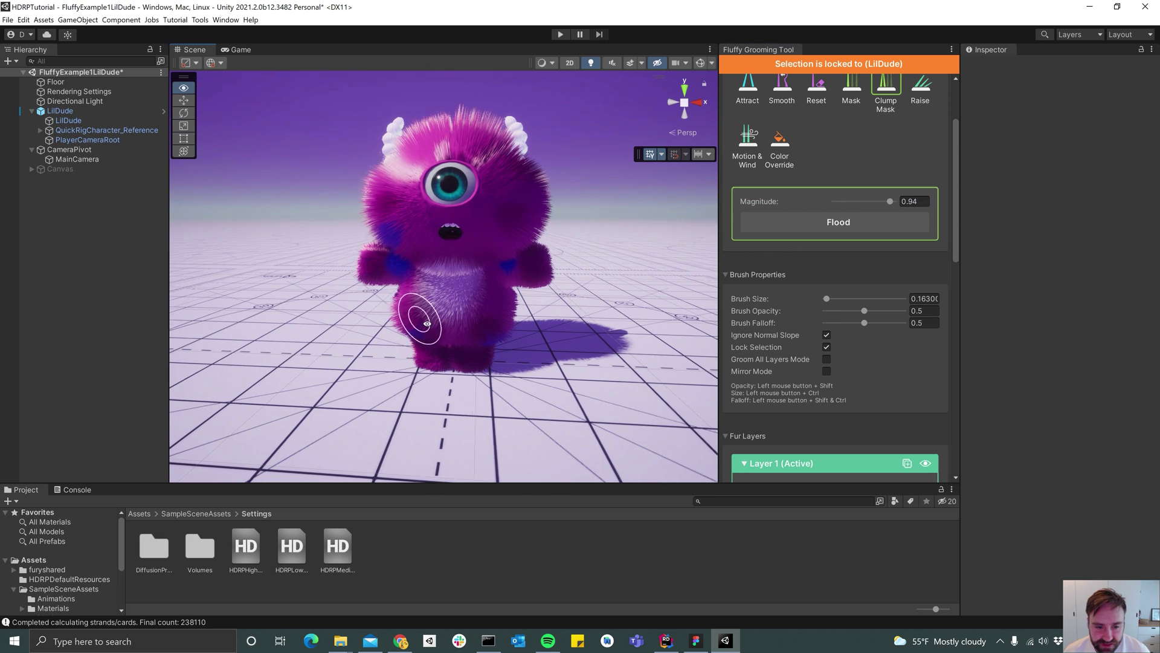
{"action": "left_click_drag", "start_coordinate": [422, 315], "coordinate": [438, 292], "text": "alt"}
{"action": "right_click_drag", "start_coordinate": [437, 293], "coordinate": [659, 301], "text": "alt"}
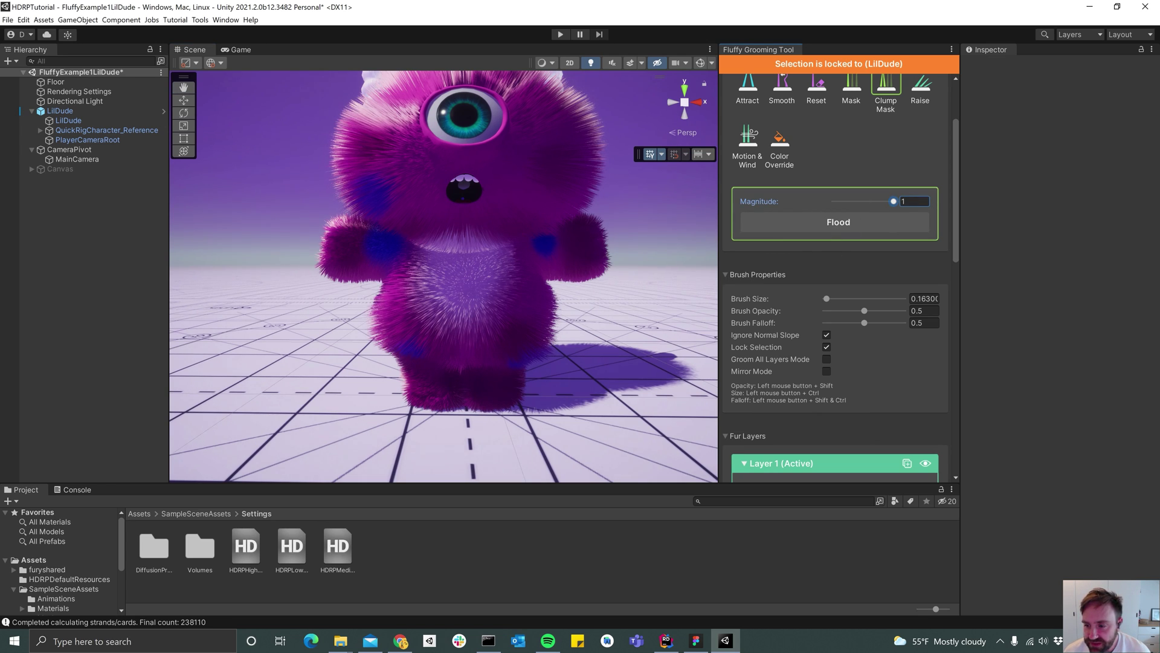
{"action": "left_click_drag", "start_coordinate": [472, 281], "coordinate": [435, 272], "text": "alt"}
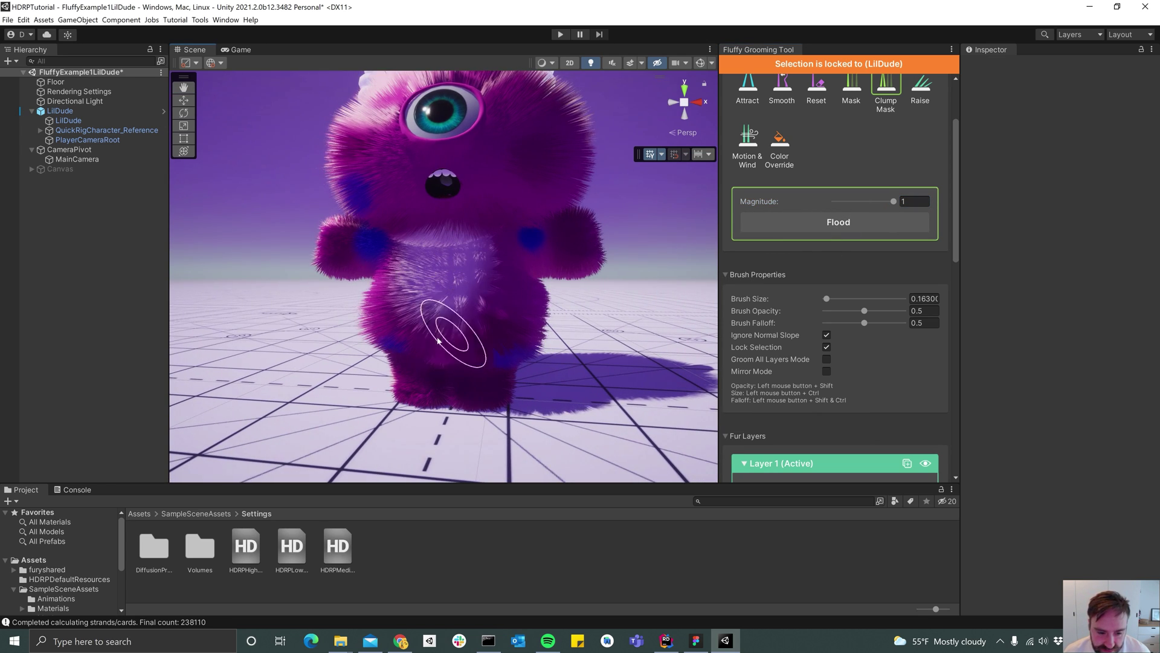
{"action": "mouse_move", "coordinate": [387, 287]}
{"action": "left_mouse_down", "text": "alt"}
{"action": "mouse_move", "coordinate": [484, 279]}
{"action": "mouse_move", "coordinate": [513, 306]}
{"action": "mouse_move", "coordinate": [510, 375]}
{"action": "mouse_move", "coordinate": [531, 350]}
{"action": "mouse_move", "coordinate": [499, 375]}
{"action": "mouse_move", "coordinate": [624, 252]}
{"action": "left_mouse_up", "text": "alt"}
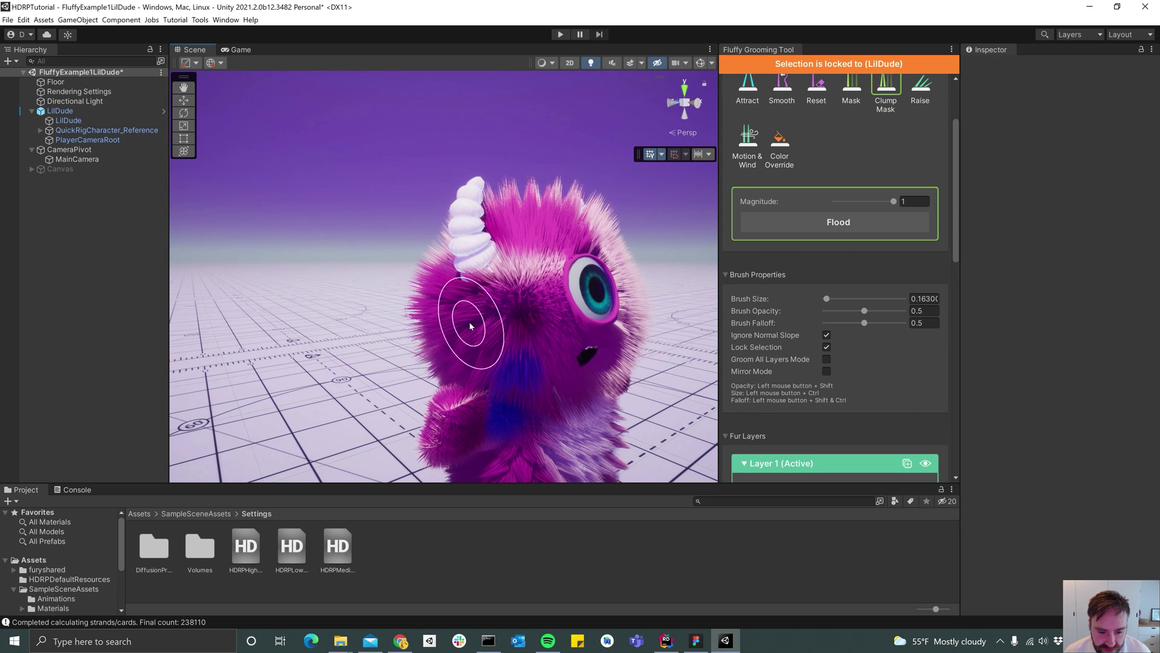
{"action": "left_click_drag", "start_coordinate": [544, 337], "coordinate": [195, 367], "text": "alt"}
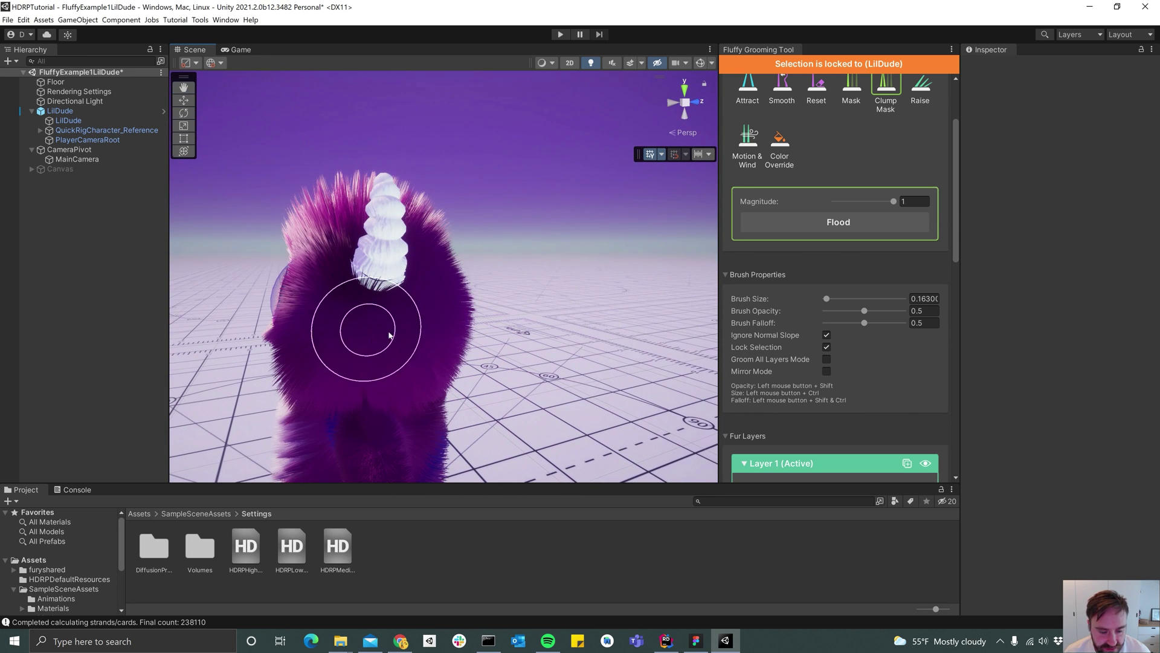
{"action": "mouse_move", "coordinate": [363, 340]}
{"action": "left_mouse_down", "text": "alt"}
{"action": "mouse_move", "coordinate": [464, 382]}
{"action": "mouse_move", "coordinate": [440, 415]}
{"action": "left_mouse_up", "text": "alt"}
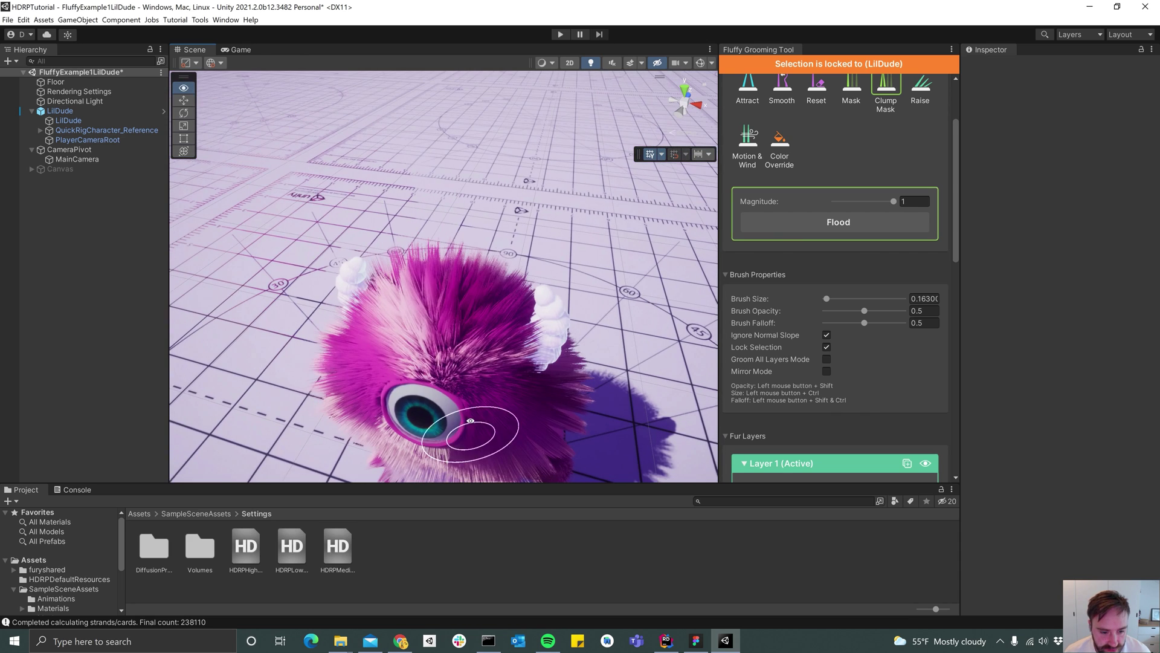
{"action": "left_click_drag", "start_coordinate": [452, 340], "coordinate": [452, 271], "text": "alt"}
Reshape Clump Modifier 1's attraction curve by lengthening the tangents of its start and end keys, and check the clumps on the character.
{"action": "scroll", "coordinate": [516, 263], "scroll_direction": "down", "scroll_amount": 4}
{"action": "scroll", "coordinate": [791, 236], "scroll_direction": "down", "scroll_amount": 10}
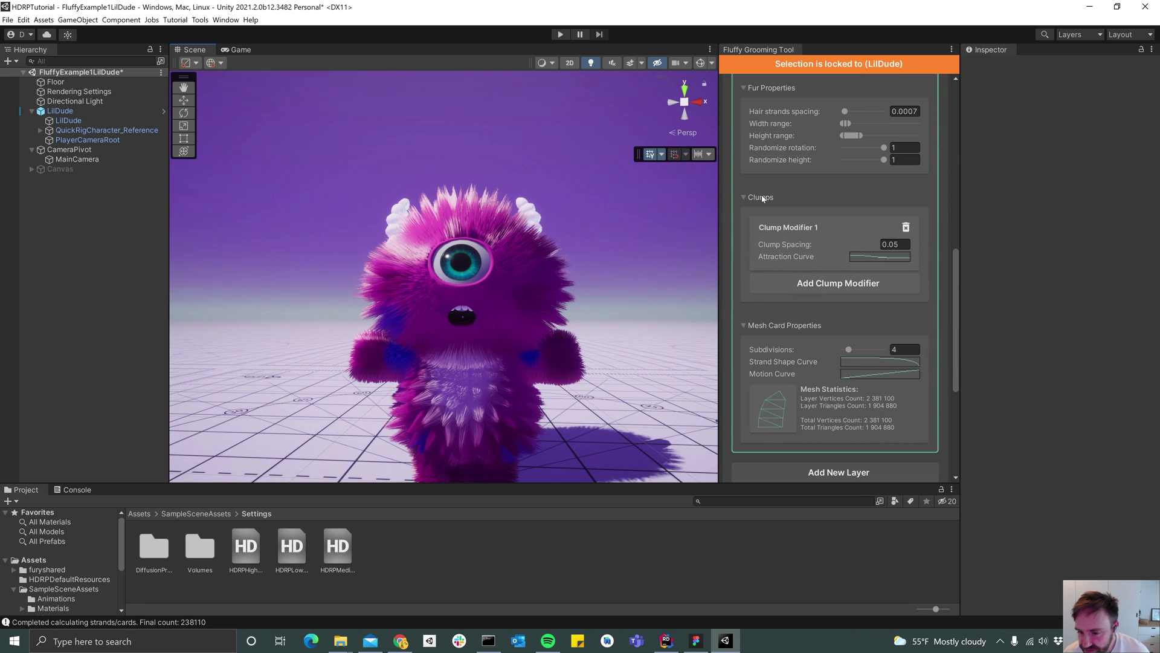
{"action": "left_click", "coordinate": [874, 256]}
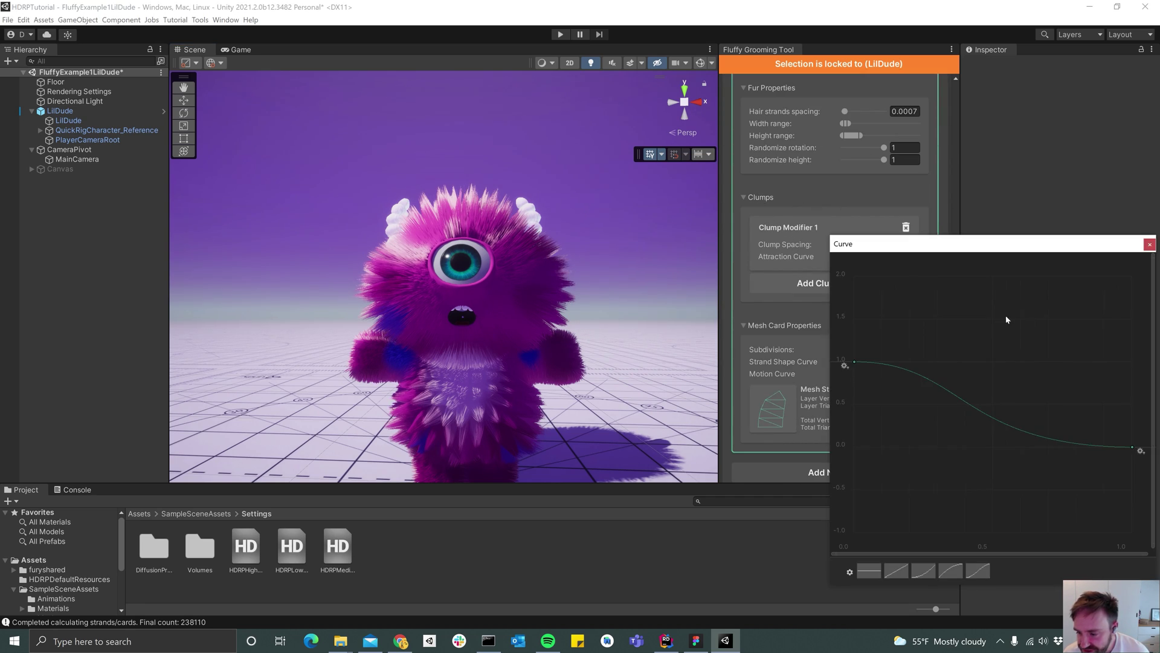
{"action": "left_click", "coordinate": [1133, 448]}
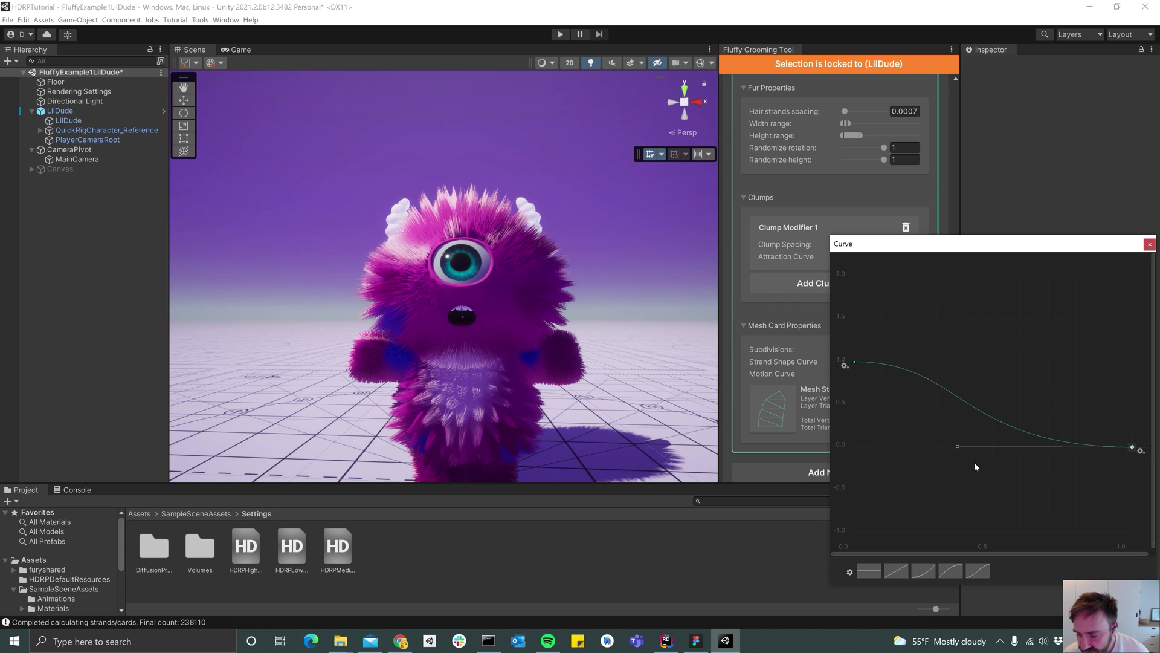
{"action": "left_click_drag", "start_coordinate": [958, 450], "coordinate": [853, 450]}
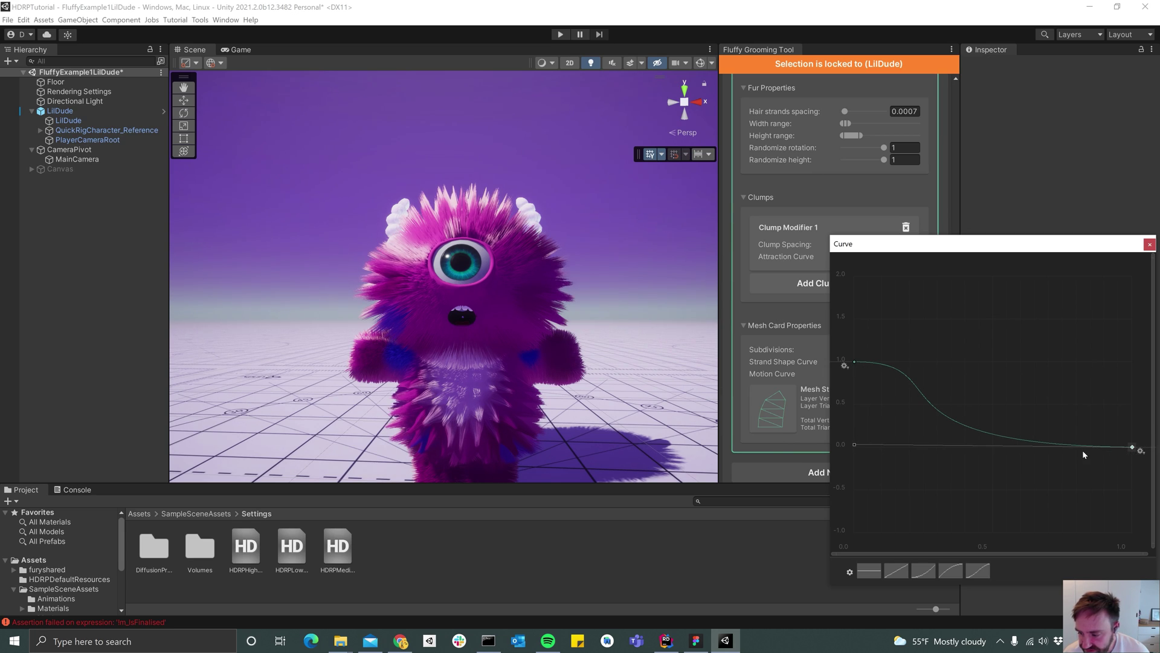
{"action": "left_click", "coordinate": [855, 363]}
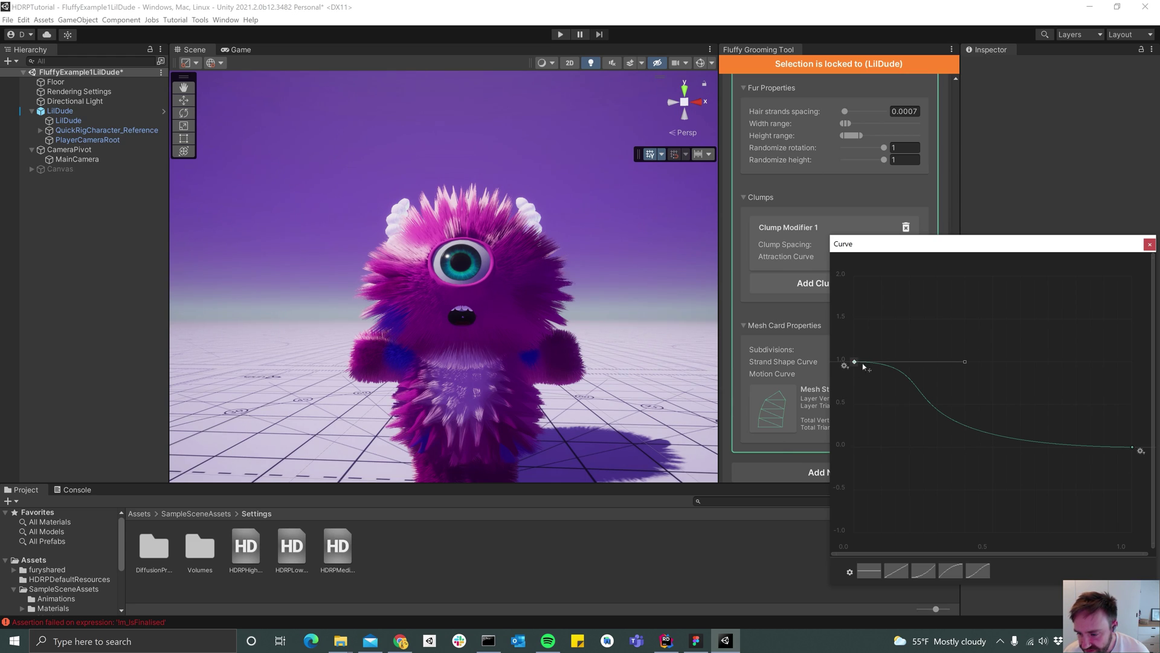
{"action": "left_click_drag", "start_coordinate": [964, 363], "coordinate": [1021, 372]}
{"action": "left_click_drag", "start_coordinate": [547, 306], "coordinate": [509, 347], "text": "alt"}
{"action": "scroll", "coordinate": [507, 339], "scroll_direction": "up", "scroll_amount": 10}
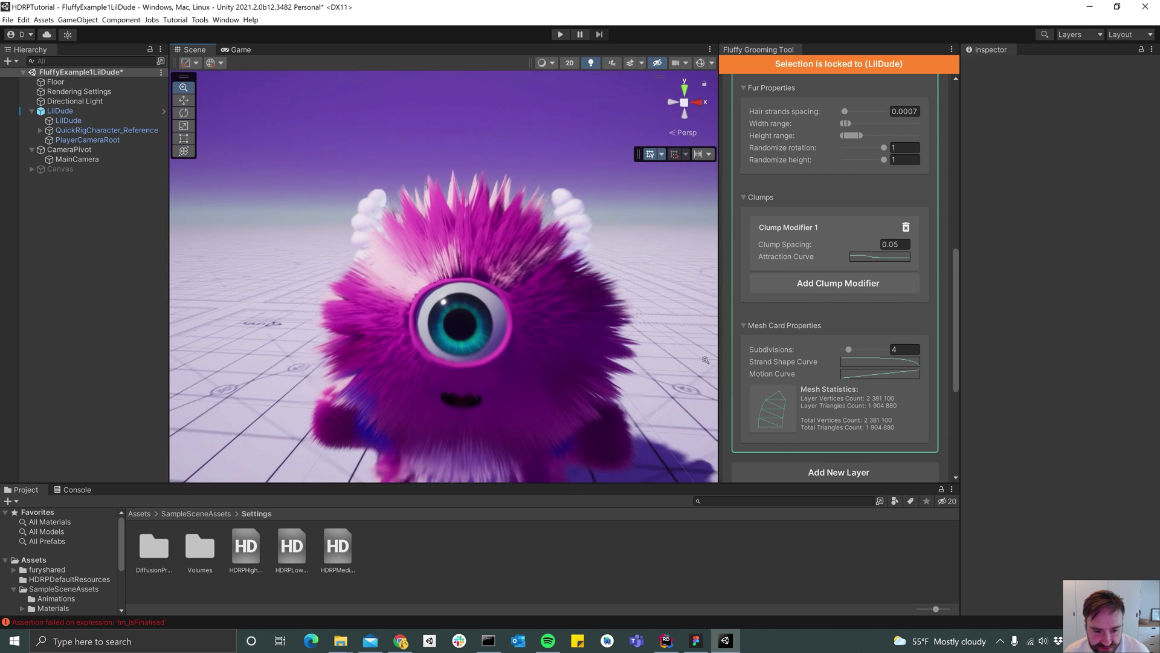
{"action": "left_click_drag", "start_coordinate": [624, 355], "coordinate": [605, 338], "text": "alt"}
{"action": "scroll", "coordinate": [461, 337], "scroll_direction": "down", "scroll_amount": 8}
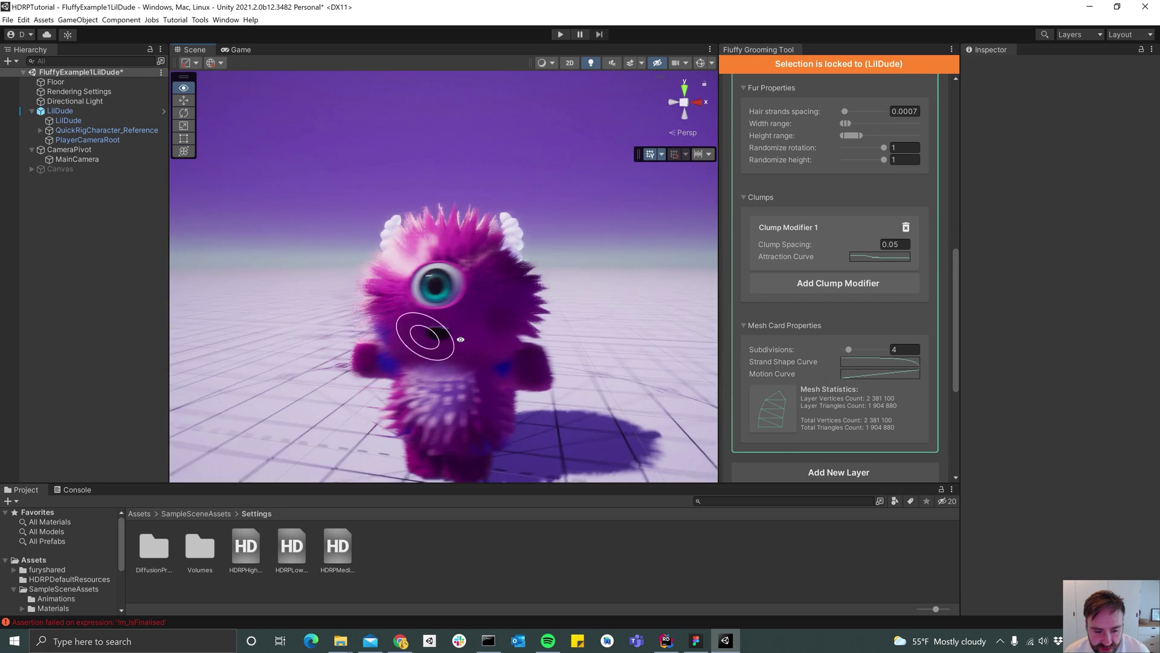
{"action": "left_click_drag", "start_coordinate": [461, 337], "coordinate": [474, 315], "text": "alt"}
Comb the belly fur downward with the Bend brush at size 0.448, and style the arms and head with a brush of about 0.123.
{"action": "scroll", "coordinate": [815, 210], "scroll_direction": "up", "scroll_amount": 10}
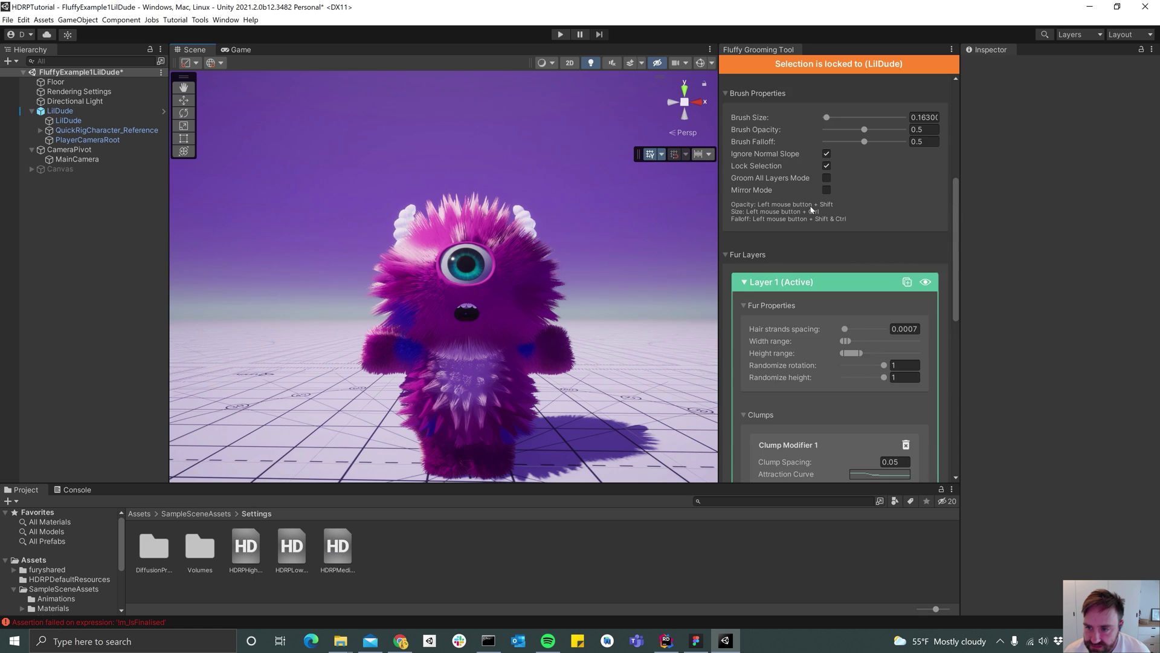
{"action": "scroll", "coordinate": [815, 210], "scroll_direction": "up", "scroll_amount": 4}
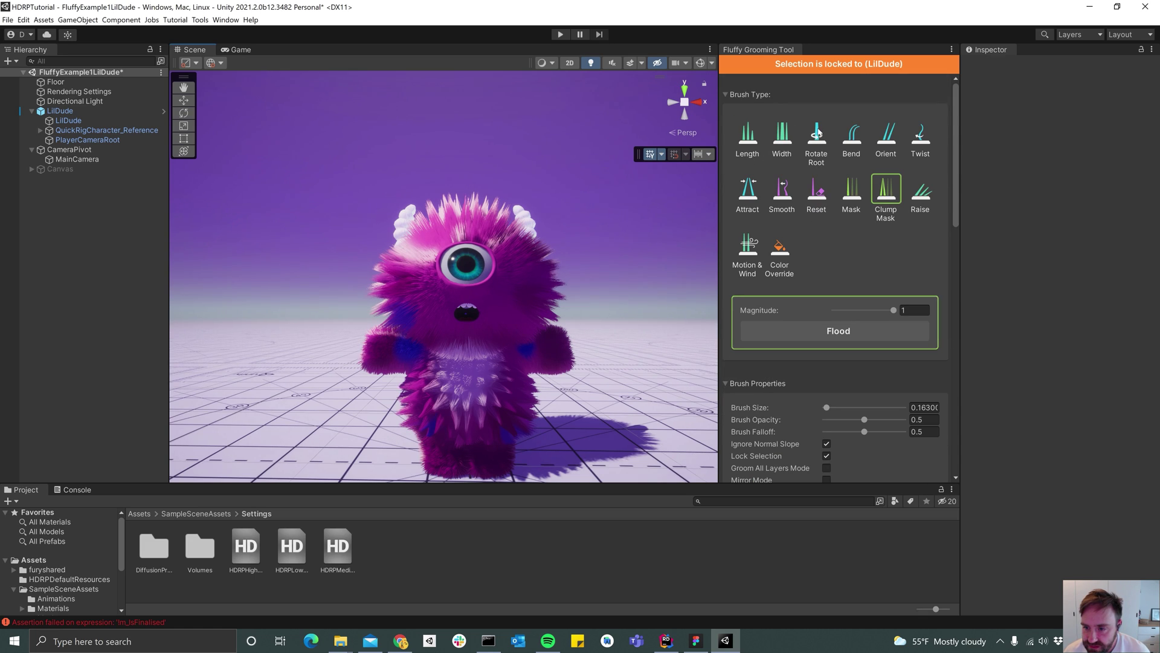
{"action": "left_click", "coordinate": [853, 135]}
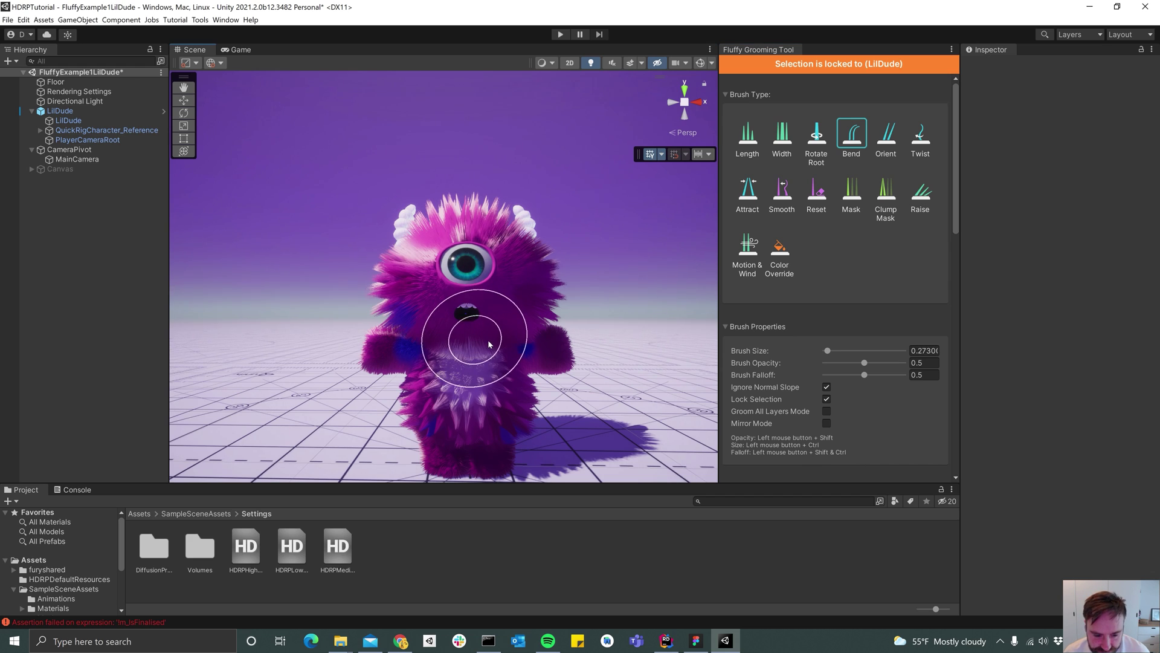
{"action": "scroll", "coordinate": [506, 368], "scroll_direction": "up", "scroll_amount": 2}
{"action": "left_click_drag", "start_coordinate": [543, 365], "coordinate": [544, 311], "text": "alt"}
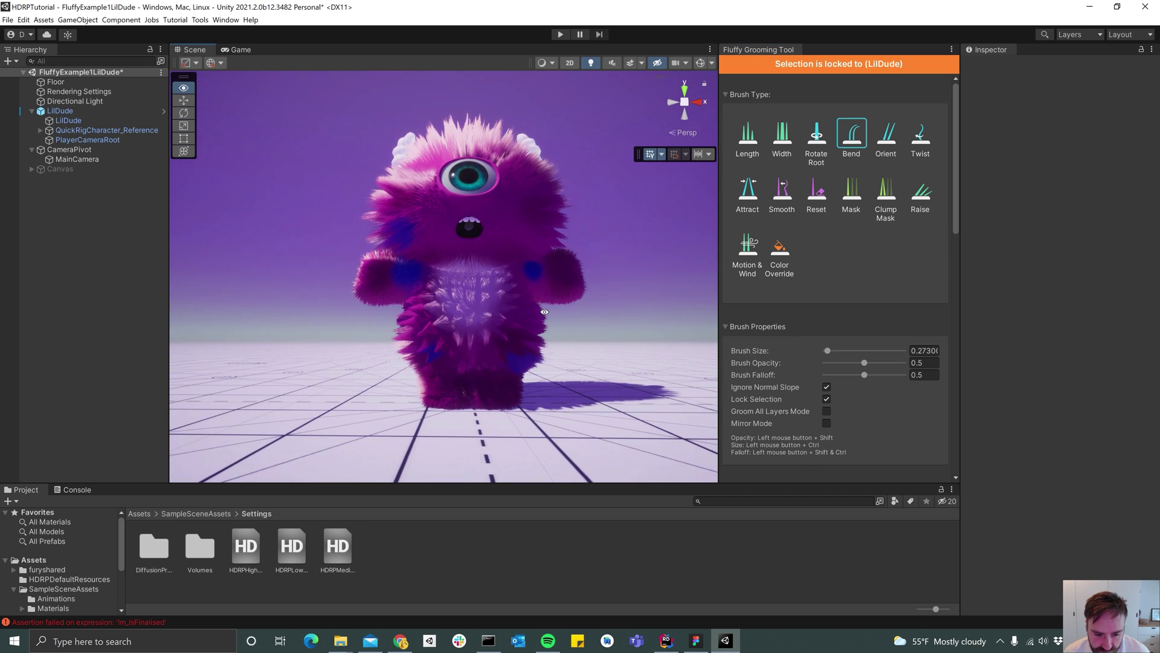
{"action": "left_click_drag", "start_coordinate": [460, 315], "coordinate": [479, 315], "text": "ctrl"}
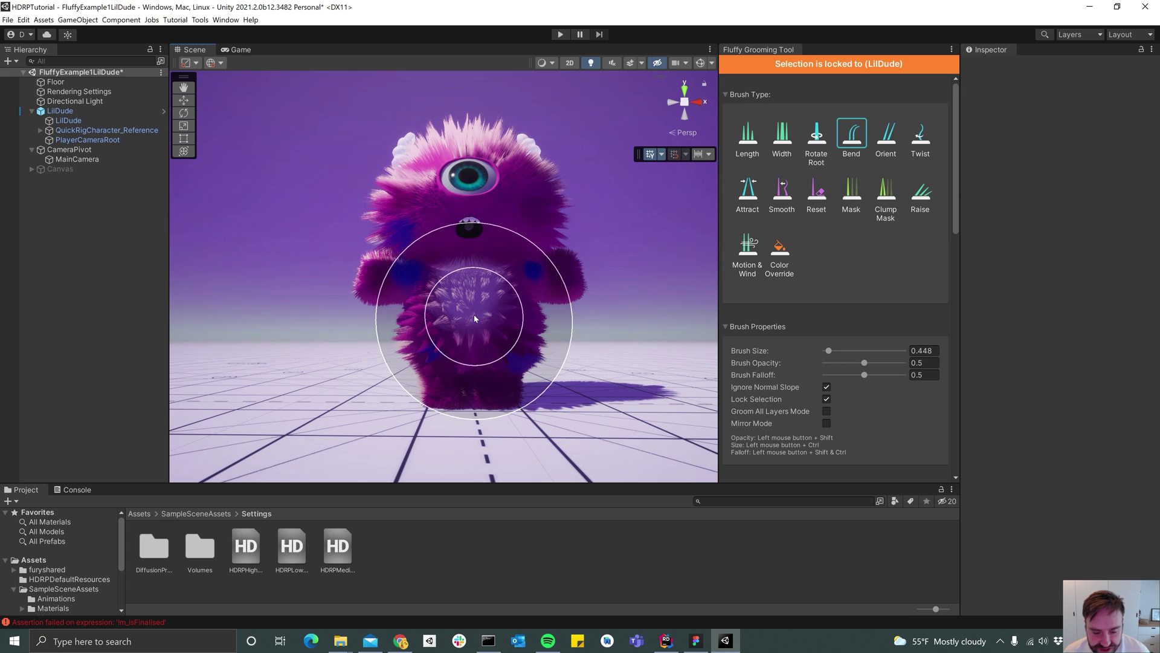
{"action": "left_click_drag", "start_coordinate": [475, 319], "coordinate": [474, 342]}
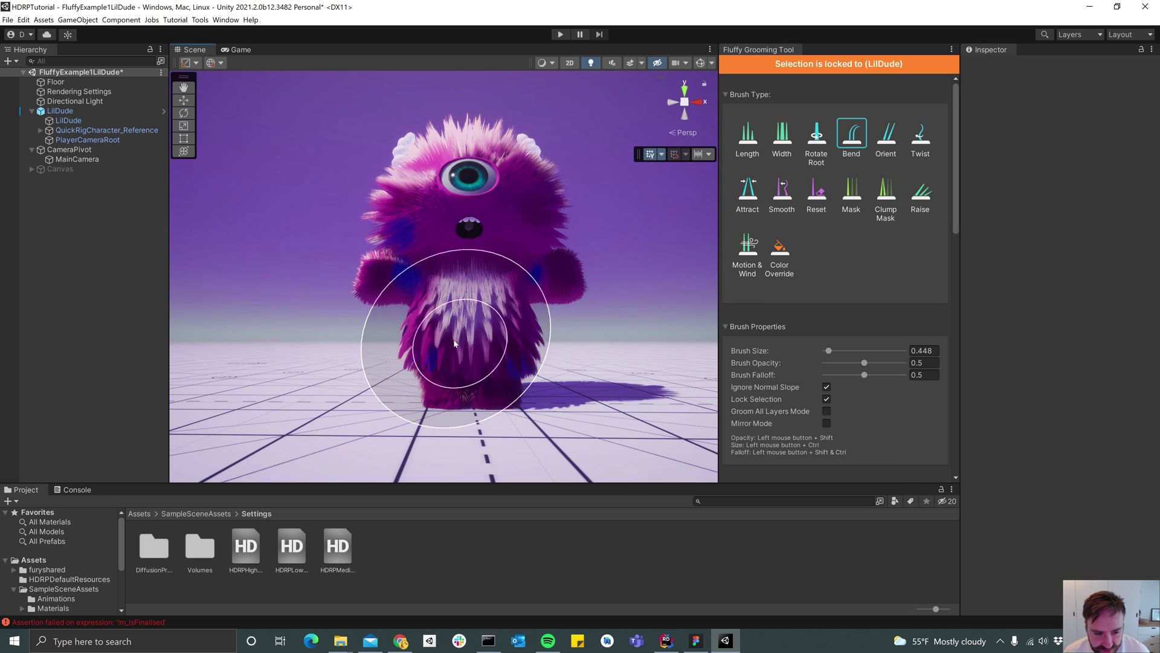
{"action": "mouse_move", "coordinate": [394, 282]}
{"action": "left_mouse_down", "text": "ctrl"}
{"action": "mouse_move", "coordinate": [372, 280]}
{"action": "mouse_move", "coordinate": [391, 266]}
{"action": "mouse_move", "coordinate": [376, 289]}
{"action": "left_mouse_up", "text": "ctrl"}
{"action": "mouse_move", "coordinate": [575, 295]}
{"action": "left_mouse_down", "text": "alt"}
{"action": "mouse_move", "coordinate": [527, 294]}
{"action": "mouse_move", "coordinate": [539, 290]}
{"action": "left_mouse_up", "text": "alt"}
{"action": "left_click_drag", "start_coordinate": [493, 250], "coordinate": [527, 280], "text": "alt"}
{"action": "mouse_move", "coordinate": [447, 251]}
{"action": "left_mouse_down", "text": "alt"}
{"action": "mouse_move", "coordinate": [488, 268]}
{"action": "mouse_move", "coordinate": [486, 294]}
{"action": "mouse_move", "coordinate": [423, 234]}
{"action": "mouse_move", "coordinate": [307, 263]}
{"action": "mouse_move", "coordinate": [399, 272]}
{"action": "mouse_move", "coordinate": [552, 321]}
{"action": "mouse_move", "coordinate": [483, 399]}
{"action": "mouse_move", "coordinate": [441, 302]}
{"action": "mouse_move", "coordinate": [502, 308]}
{"action": "mouse_move", "coordinate": [462, 335]}
{"action": "mouse_move", "coordinate": [436, 218]}
{"action": "mouse_move", "coordinate": [467, 296]}
{"action": "mouse_move", "coordinate": [510, 231]}
{"action": "mouse_move", "coordinate": [495, 294]}
{"action": "mouse_move", "coordinate": [499, 273]}
{"action": "left_mouse_up", "text": "alt"}
Switch to the Clump Mask brush at magnitude 1 and review the styled fur on the character.
{"action": "scroll", "coordinate": [444, 327], "scroll_direction": "up", "scroll_amount": 3}
{"action": "left_click", "coordinate": [886, 196]}
{"action": "scroll", "coordinate": [944, 396], "scroll_direction": "down", "scroll_amount": 12}
{"action": "left_click", "coordinate": [880, 366]}
{"action": "scroll", "coordinate": [467, 296], "scroll_direction": "down", "scroll_amount": 2}
{"action": "scroll", "coordinate": [785, 325], "scroll_direction": "down", "scroll_amount": 4}
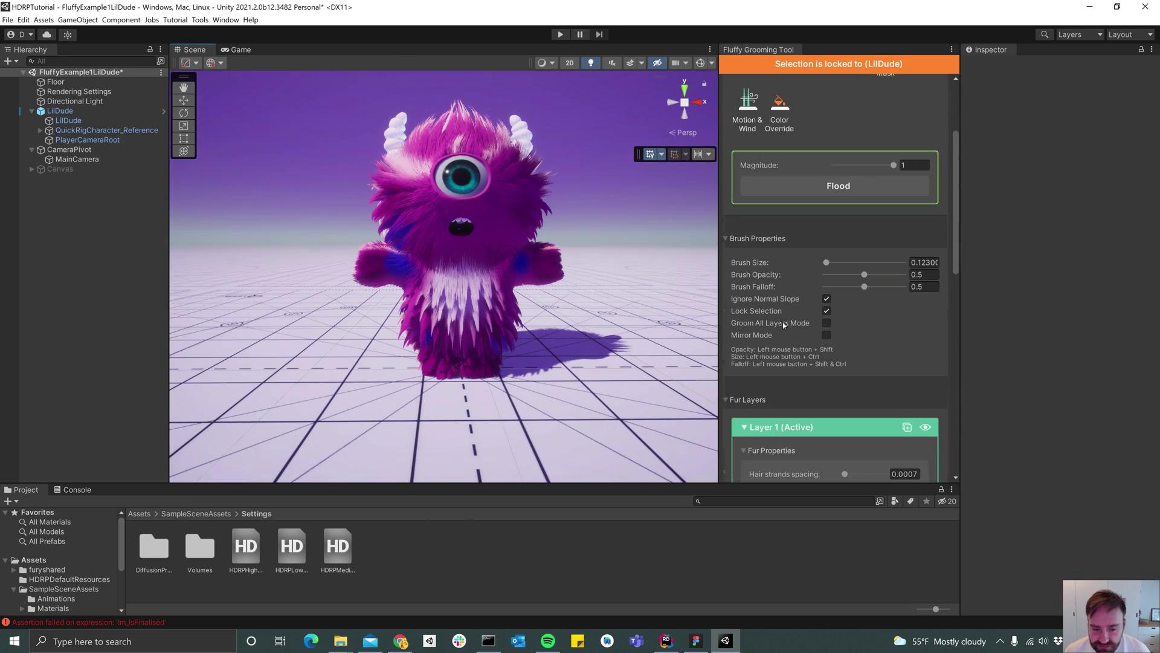
{"action": "scroll", "coordinate": [785, 320], "scroll_direction": "up", "scroll_amount": 3}
{"action": "left_click", "coordinate": [833, 274]}
{"action": "left_click_drag", "start_coordinate": [427, 332], "coordinate": [434, 312], "text": "alt"}
{"action": "mouse_move", "coordinate": [438, 347]}
{"action": "left_mouse_down"}
{"action": "mouse_move", "coordinate": [482, 355]}
{"action": "mouse_move", "coordinate": [446, 318]}
{"action": "mouse_move", "coordinate": [433, 222]}
{"action": "mouse_move", "coordinate": [428, 330]}
{"action": "mouse_move", "coordinate": [447, 308]}
{"action": "left_mouse_up"}
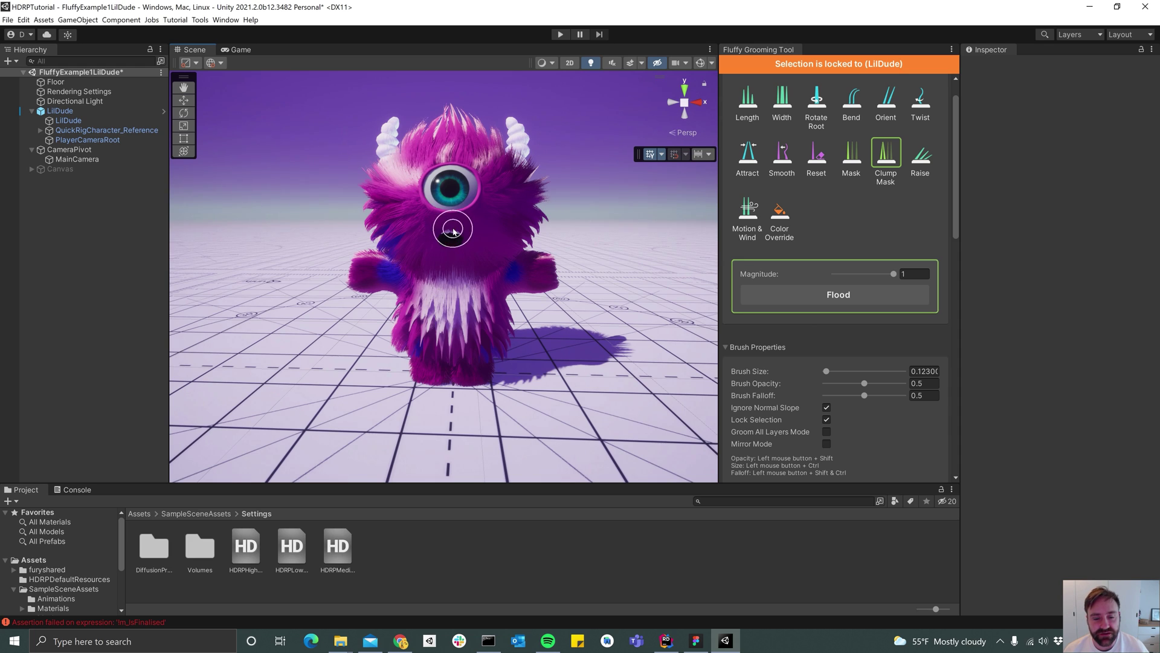
Duplicate fur Layer 1 as a second fur layer.
{"action": "scroll", "coordinate": [452, 288], "scroll_direction": "down", "scroll_amount": 5}
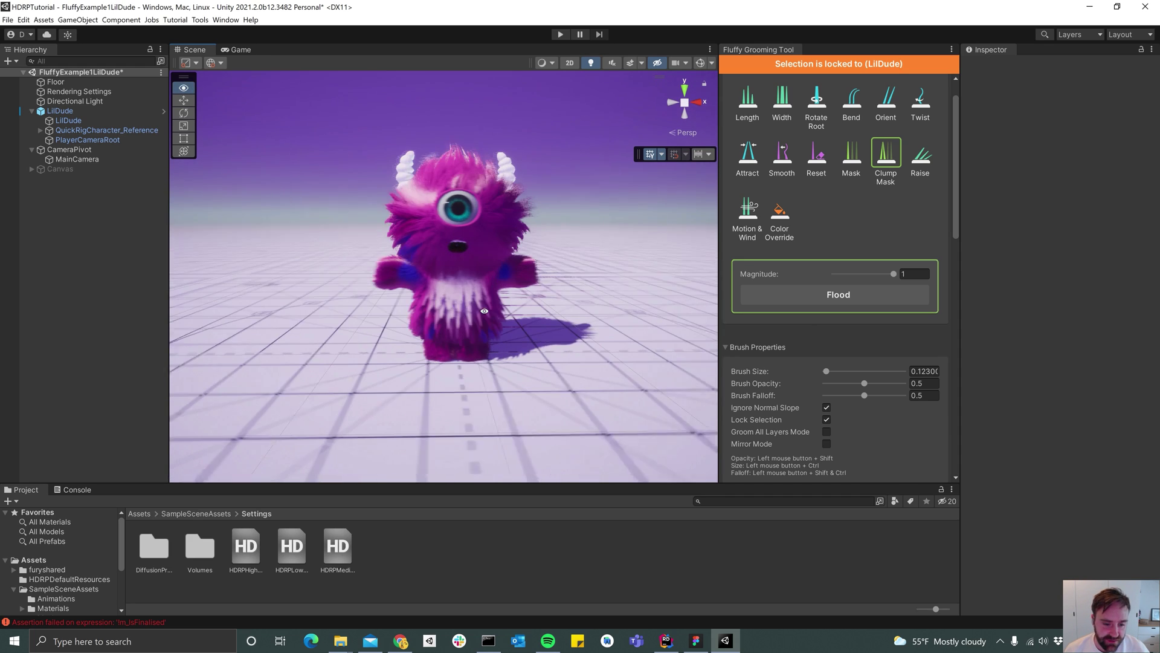
{"action": "scroll", "coordinate": [814, 311], "scroll_direction": "down", "scroll_amount": 1}
{"action": "scroll", "coordinate": [815, 312], "scroll_direction": "down", "scroll_amount": 10}
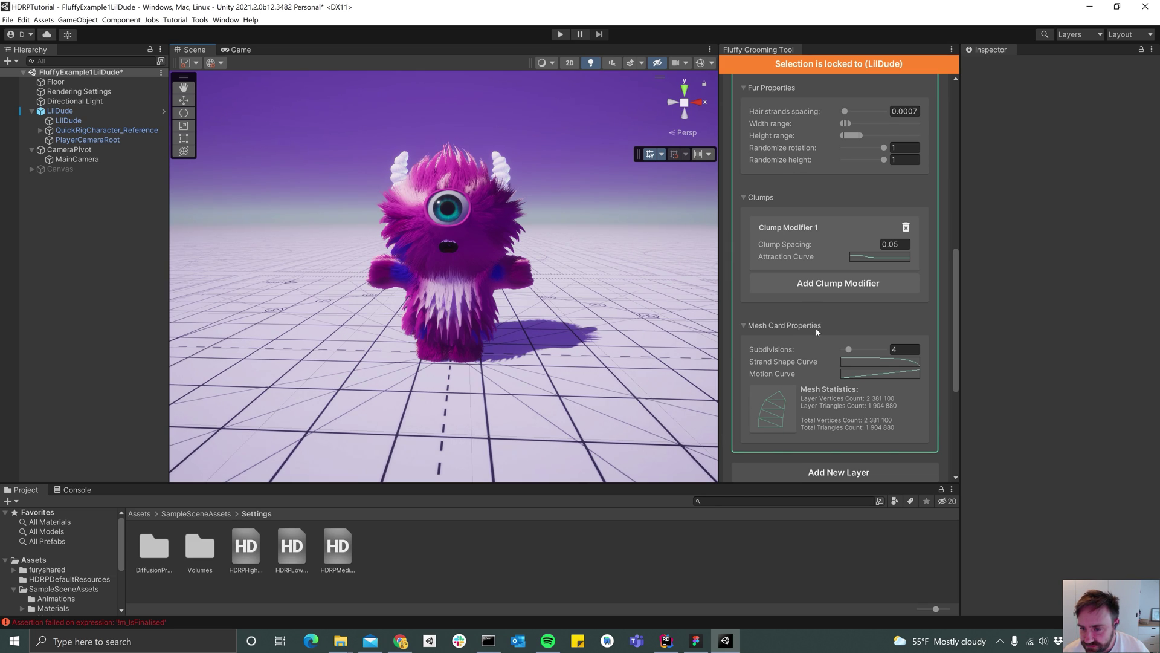
{"action": "scroll", "coordinate": [816, 320], "scroll_direction": "up", "scroll_amount": 4}
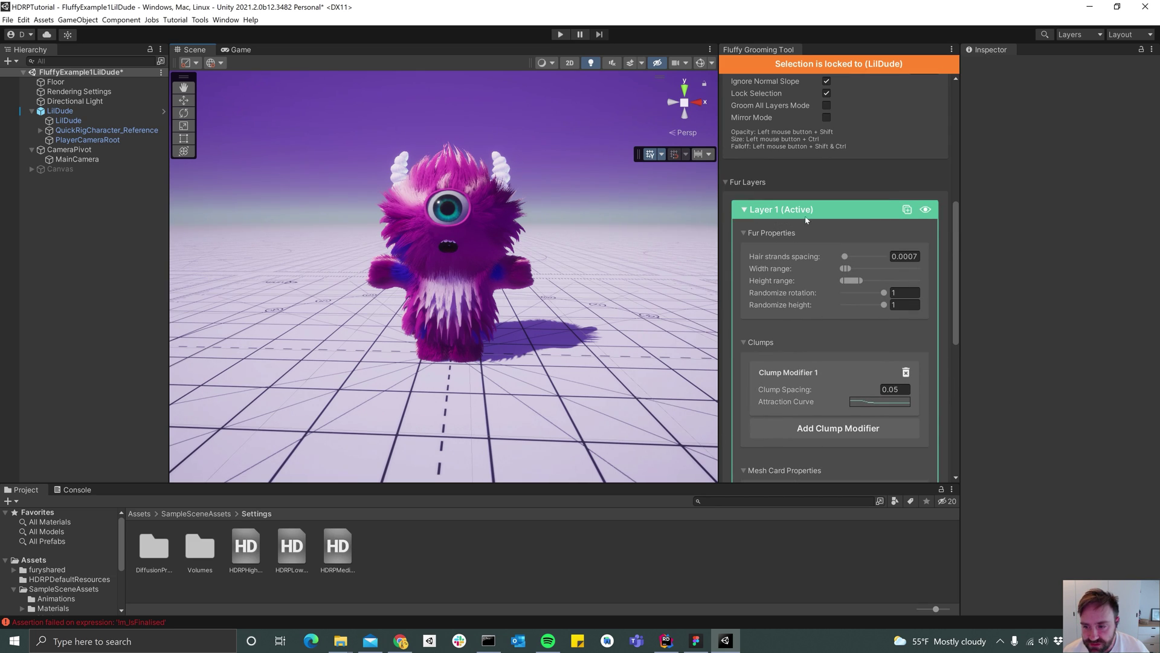
{"action": "left_click", "coordinate": [907, 209]}
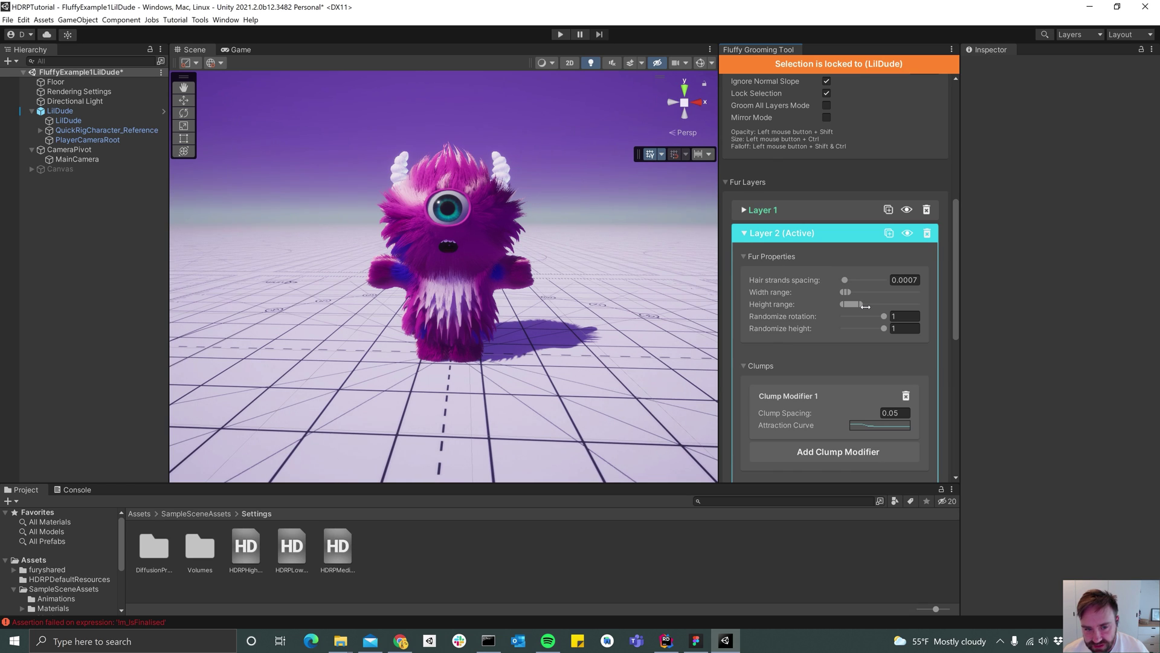
Set Layer 2's hair strands spacing to 0.0082, slightly raise the upper end of its height range, and check the head fur up close.
{"action": "left_click_drag", "start_coordinate": [862, 305], "coordinate": [864, 306]}
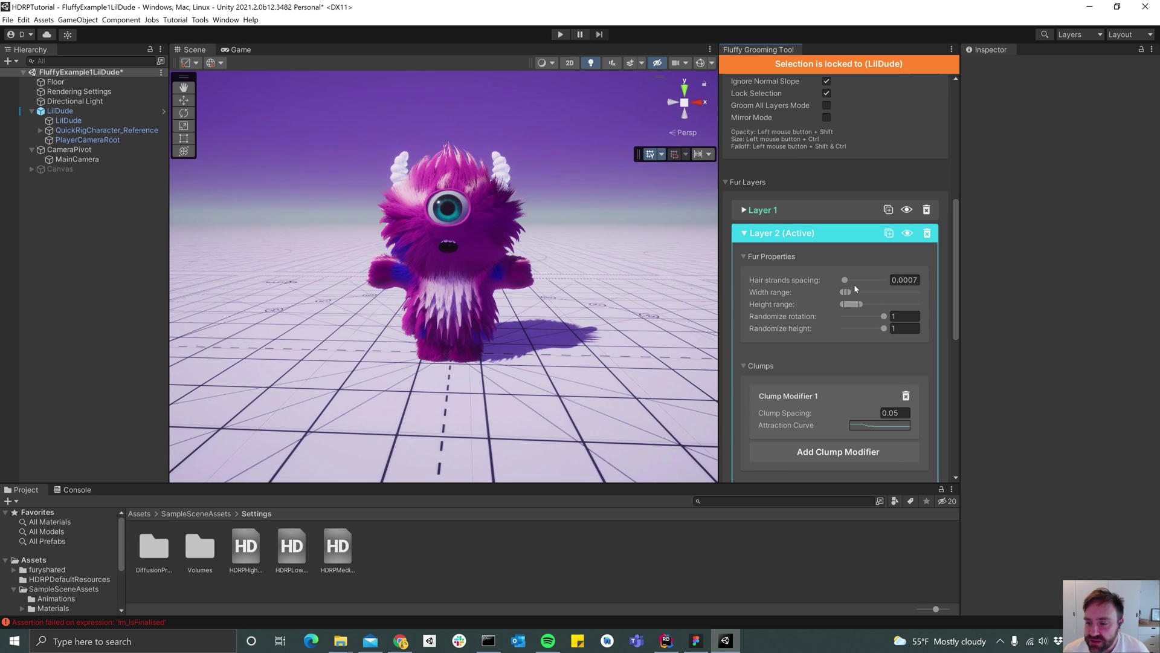
{"action": "left_click_drag", "start_coordinate": [845, 281], "coordinate": [866, 281]}
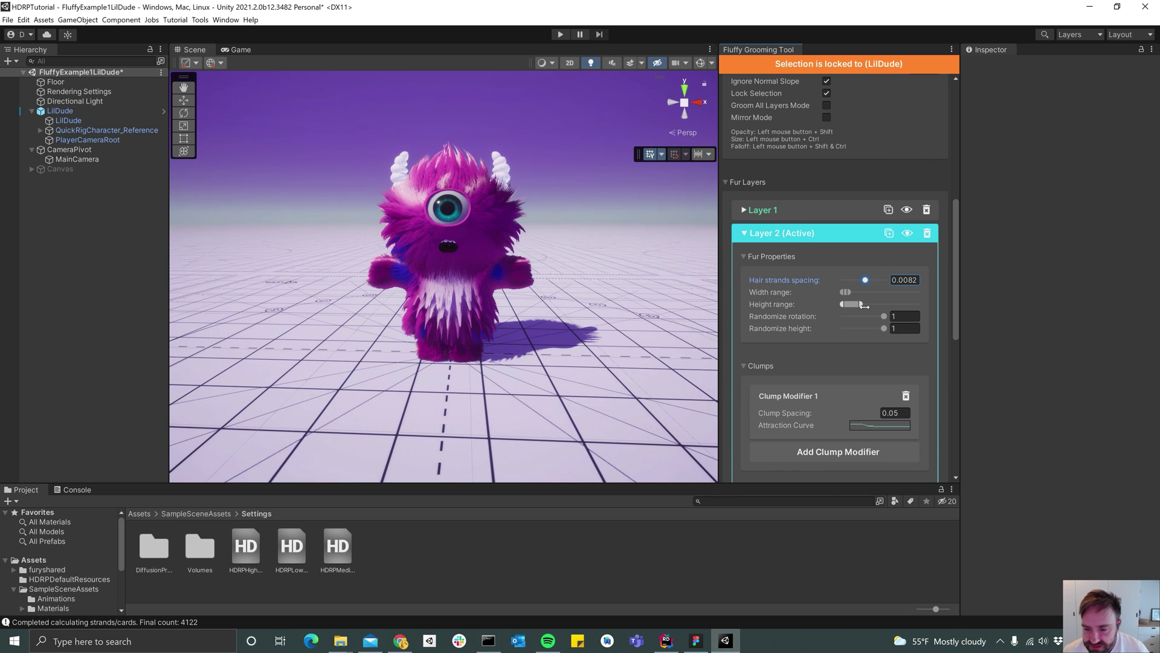
{"action": "left_click_drag", "start_coordinate": [865, 306], "coordinate": [869, 306]}
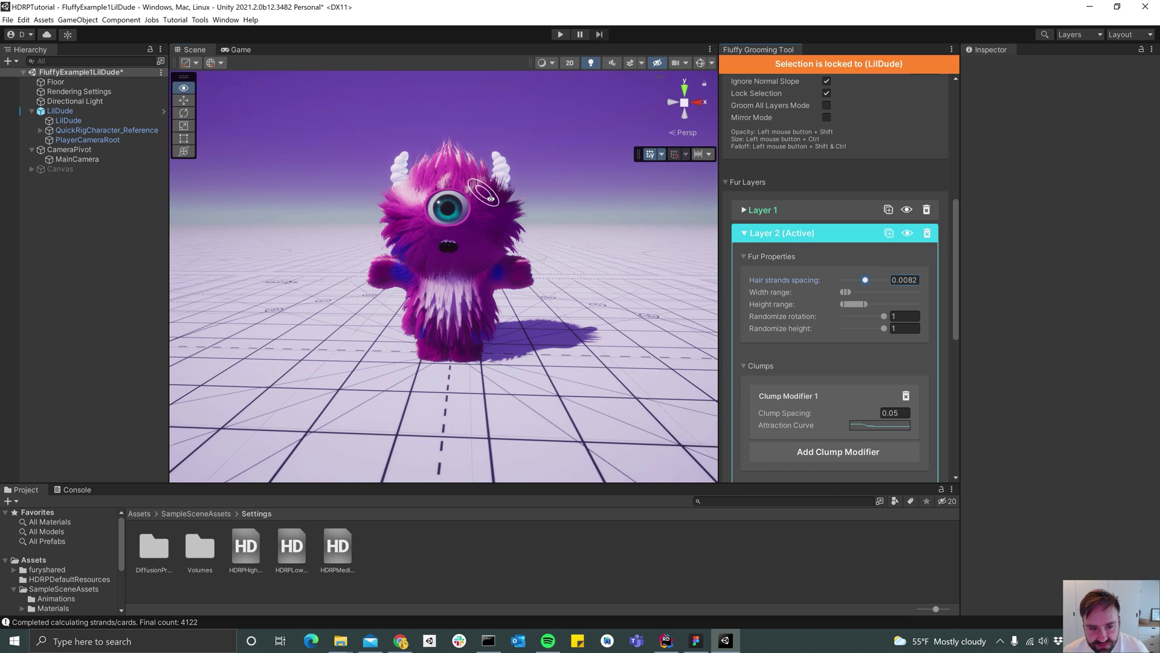
{"action": "left_click_drag", "start_coordinate": [484, 192], "coordinate": [485, 229], "text": "alt"}
{"action": "scroll", "coordinate": [434, 206], "scroll_direction": "up", "scroll_amount": 2}
{"action": "middle_click_drag", "start_coordinate": [434, 205], "coordinate": [461, 271], "text": "alt"}
{"action": "left_click_drag", "start_coordinate": [468, 274], "coordinate": [475, 225], "text": "alt"}
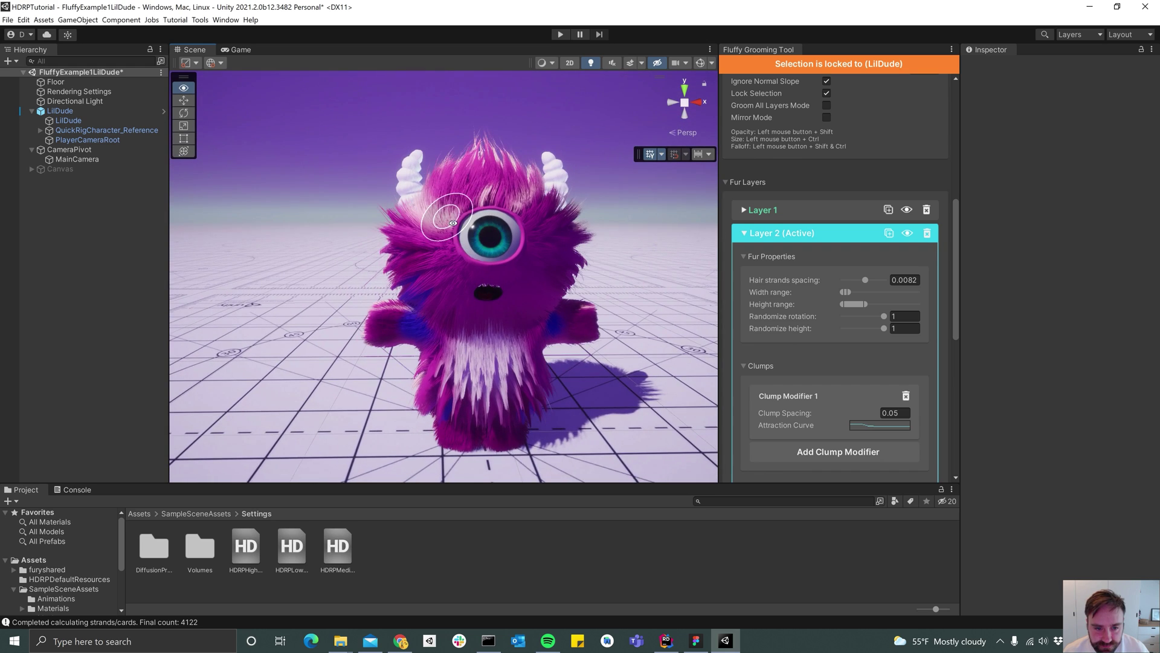
{"action": "right_click_drag", "start_coordinate": [447, 216], "coordinate": [539, 229], "text": "alt"}
{"action": "middle_click_drag", "start_coordinate": [538, 230], "coordinate": [496, 264], "text": "alt"}
{"action": "mouse_move", "coordinate": [473, 245]}
{"action": "right_mouse_down", "text": "alt"}
{"action": "mouse_move", "coordinate": [497, 248]}
{"action": "mouse_move", "coordinate": [490, 257]}
{"action": "right_mouse_up", "text": "alt"}
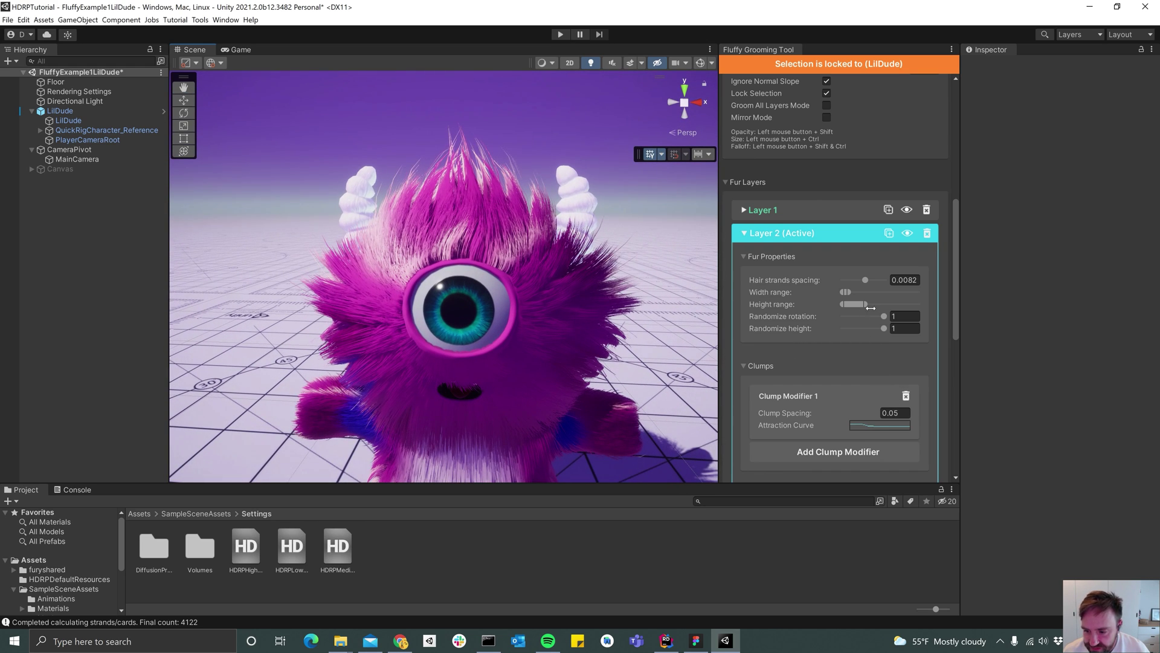
Fine-tune the upper end of Layer 2's height range and delete its Clump Modifier 1.
{"action": "left_click_drag", "start_coordinate": [871, 307], "coordinate": [874, 308]}
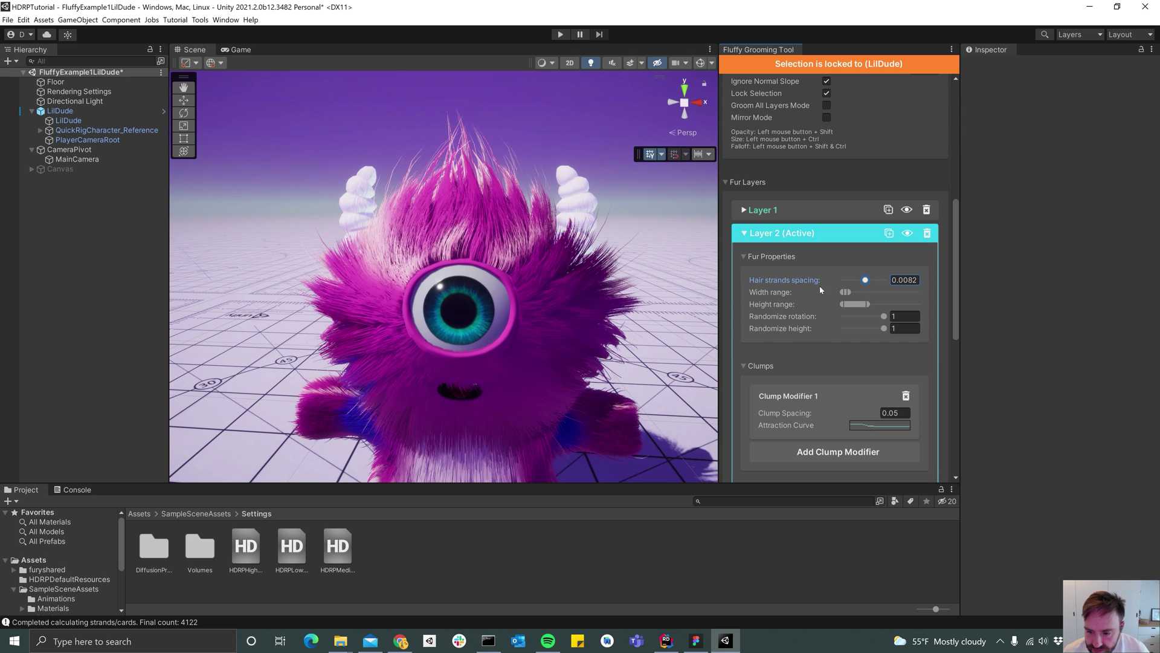
{"action": "scroll", "coordinate": [821, 289], "scroll_direction": "down", "scroll_amount": 3}
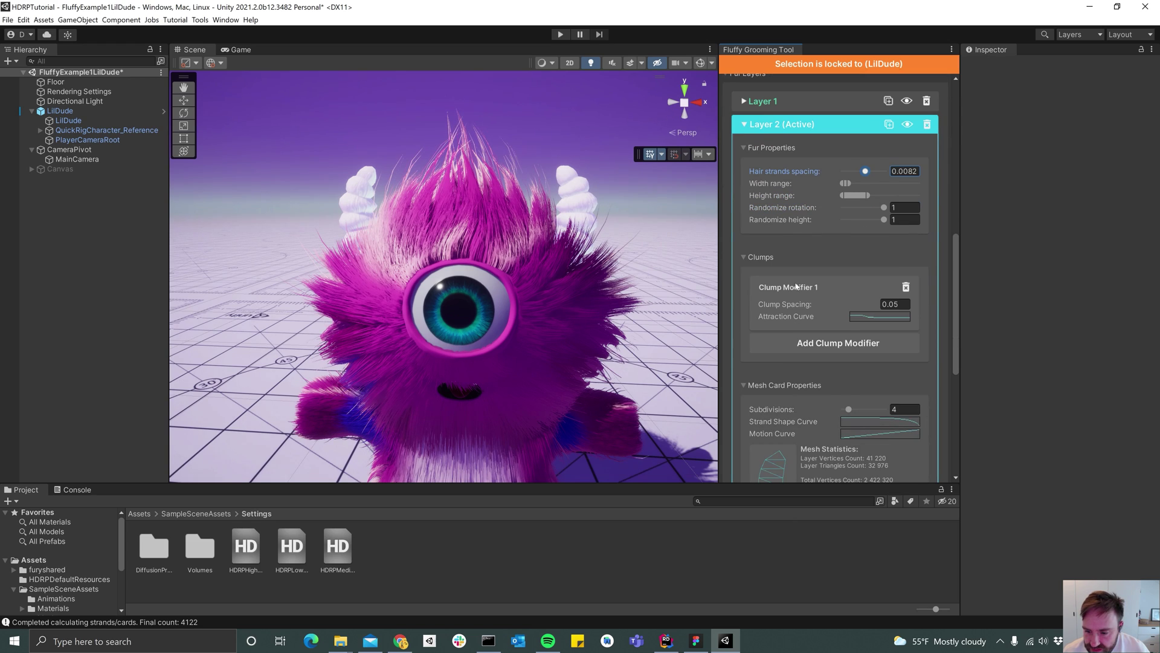
{"action": "left_click", "coordinate": [906, 288]}
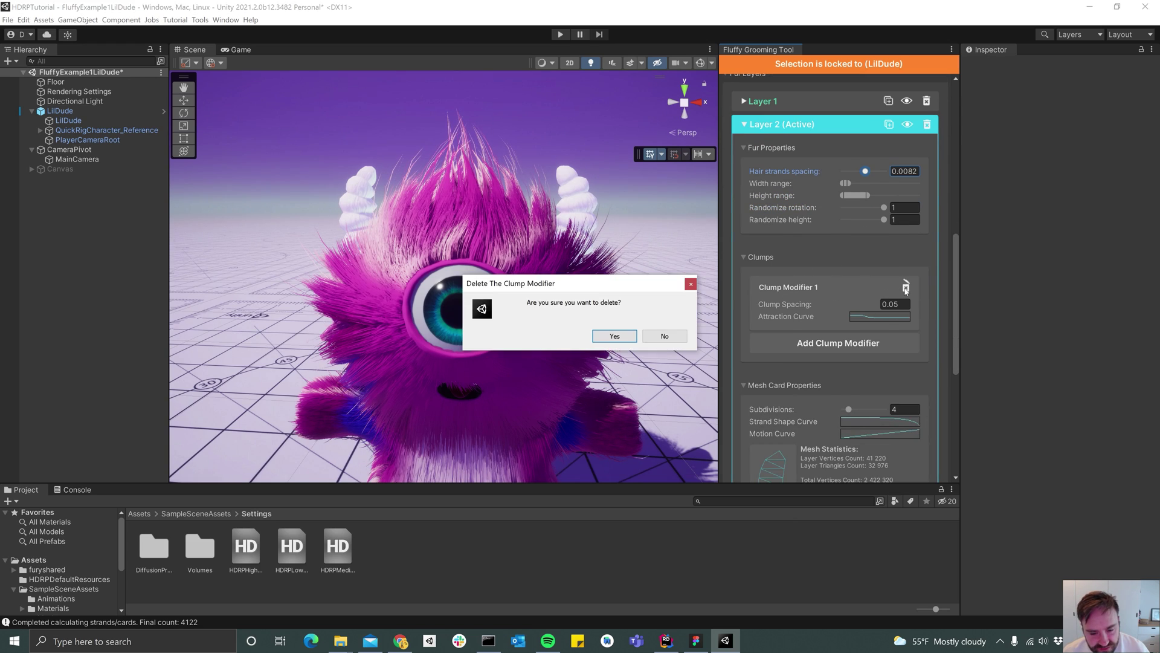
{"action": "left_click", "coordinate": [614, 337]}
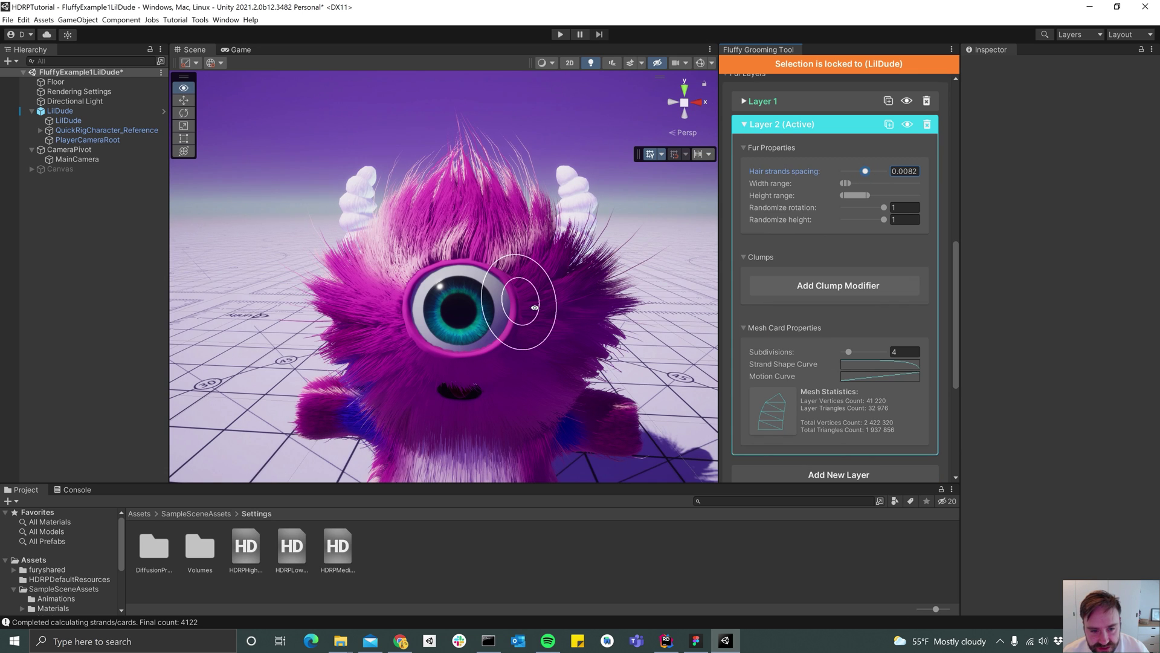
{"action": "mouse_move", "coordinate": [585, 295]}
{"action": "left_mouse_down", "text": "alt"}
{"action": "mouse_move", "coordinate": [483, 189]}
{"action": "mouse_move", "coordinate": [538, 235]}
{"action": "mouse_move", "coordinate": [478, 227]}
{"action": "mouse_move", "coordinate": [490, 249]}
{"action": "mouse_move", "coordinate": [683, 247]}
{"action": "mouse_move", "coordinate": [568, 245]}
{"action": "left_mouse_up", "text": "alt"}
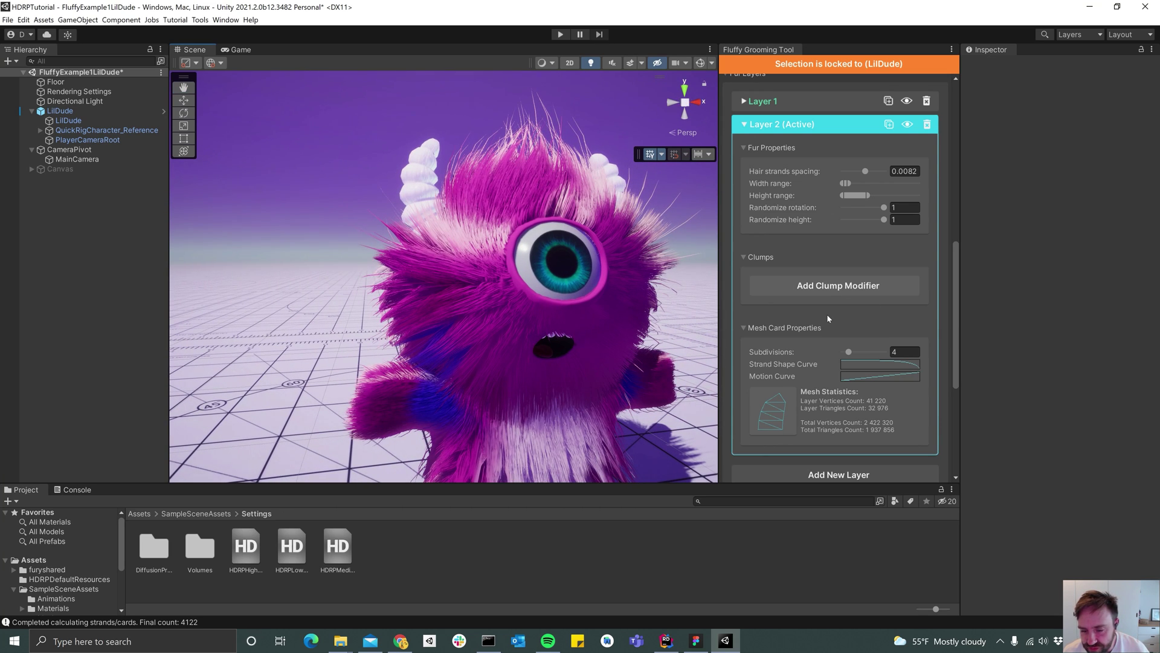
Set the mesh card subdivisions of Layer 2 to 9.
{"action": "left_click_drag", "start_coordinate": [643, 328], "coordinate": [547, 311], "text": "alt"}
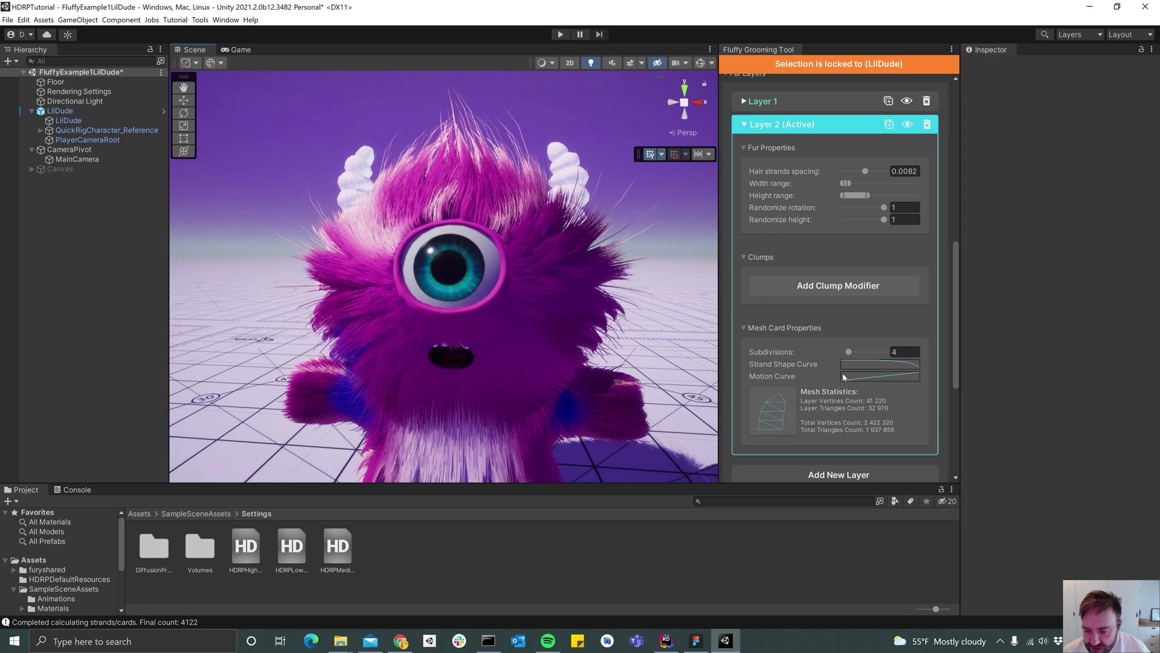
{"action": "scroll", "coordinate": [864, 396], "scroll_direction": "down", "scroll_amount": 3}
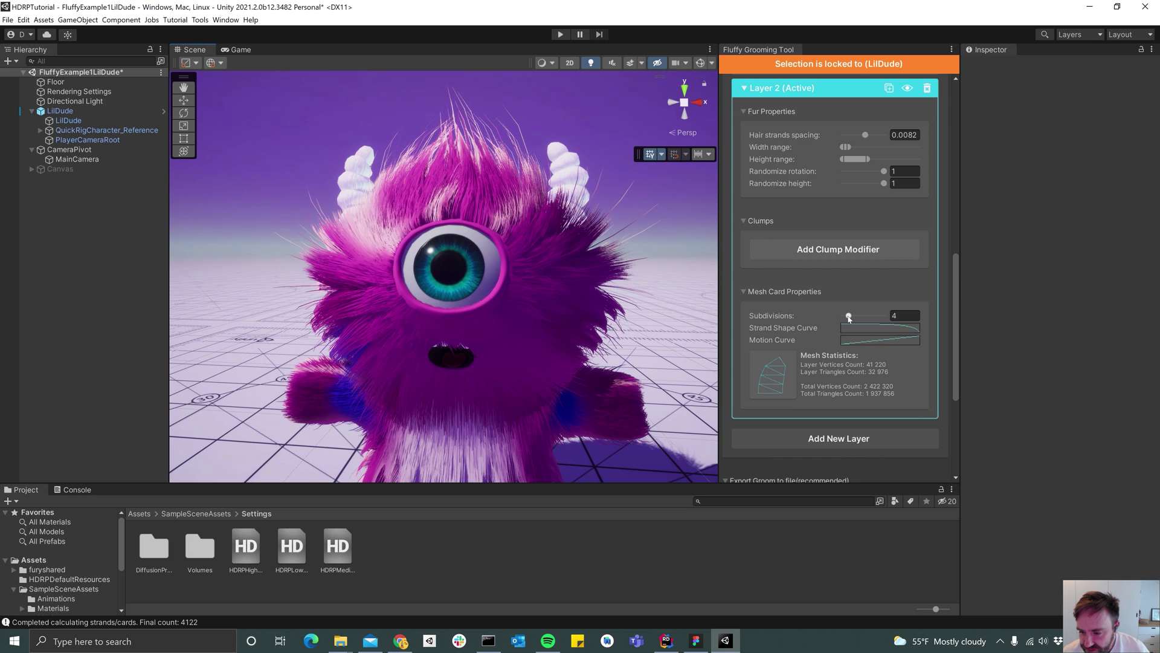
{"action": "left_click_drag", "start_coordinate": [849, 316], "coordinate": [857, 316]}
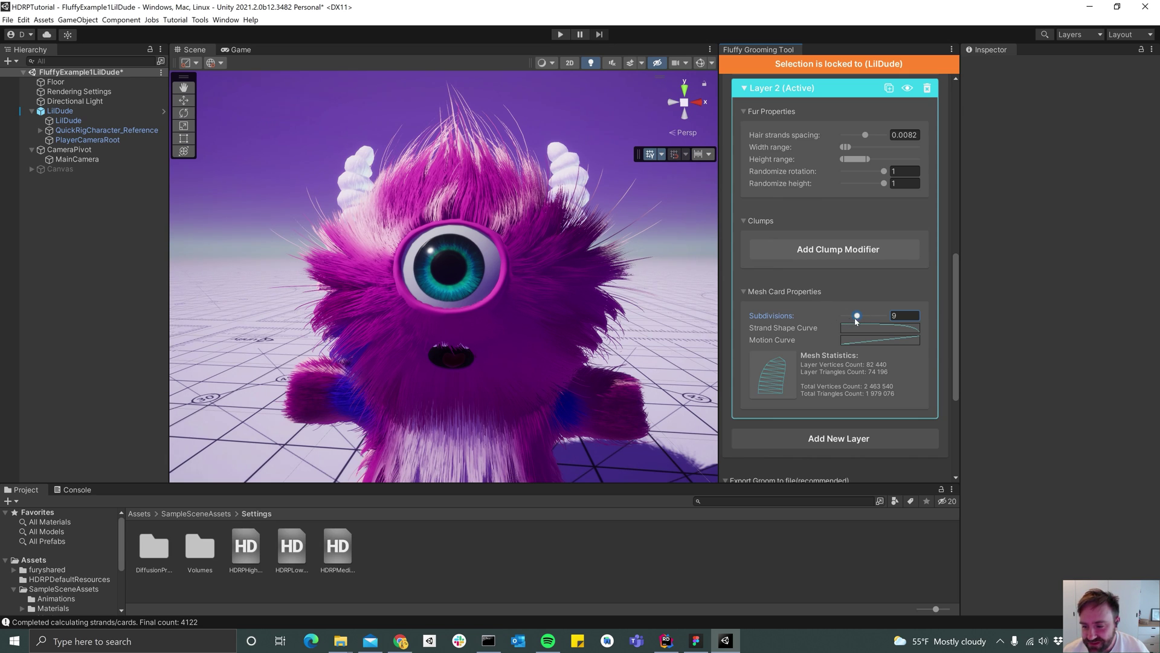
Twist Layer 2's hair strands across the head and face with the Twist brush at amount 0.54, spread 0.3 and size about 0.243.
{"action": "scroll", "coordinate": [879, 352], "scroll_direction": "up", "scroll_amount": 10}
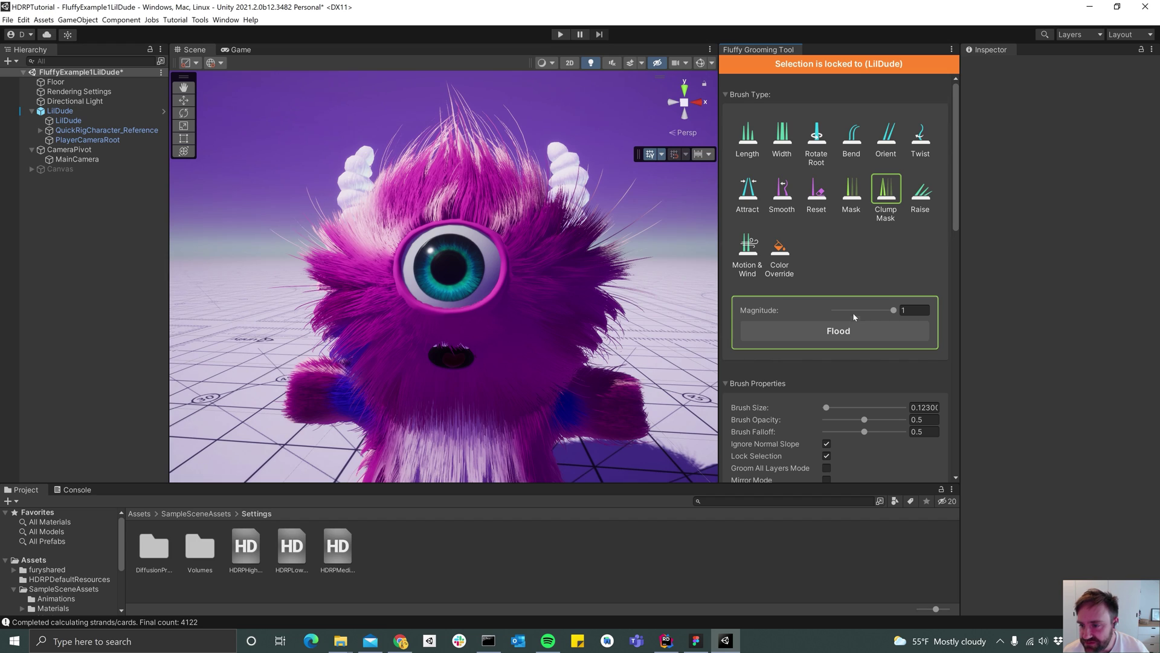
{"action": "left_click", "coordinate": [925, 145]}
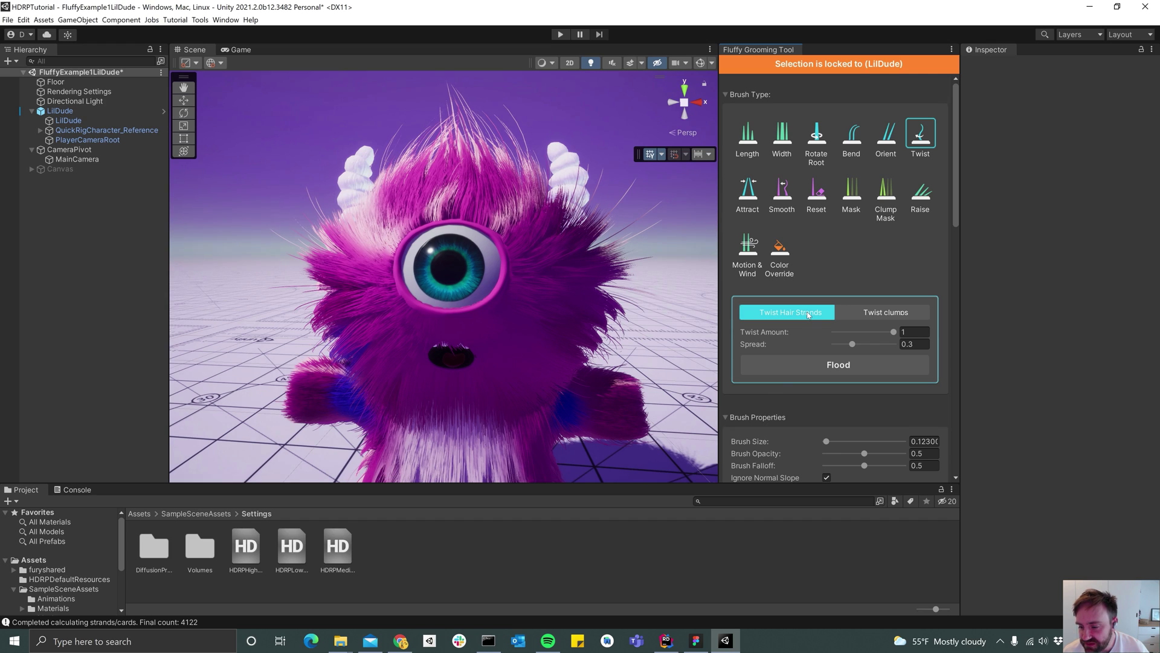
{"action": "scroll", "coordinate": [812, 391], "scroll_direction": "down", "scroll_amount": 10}
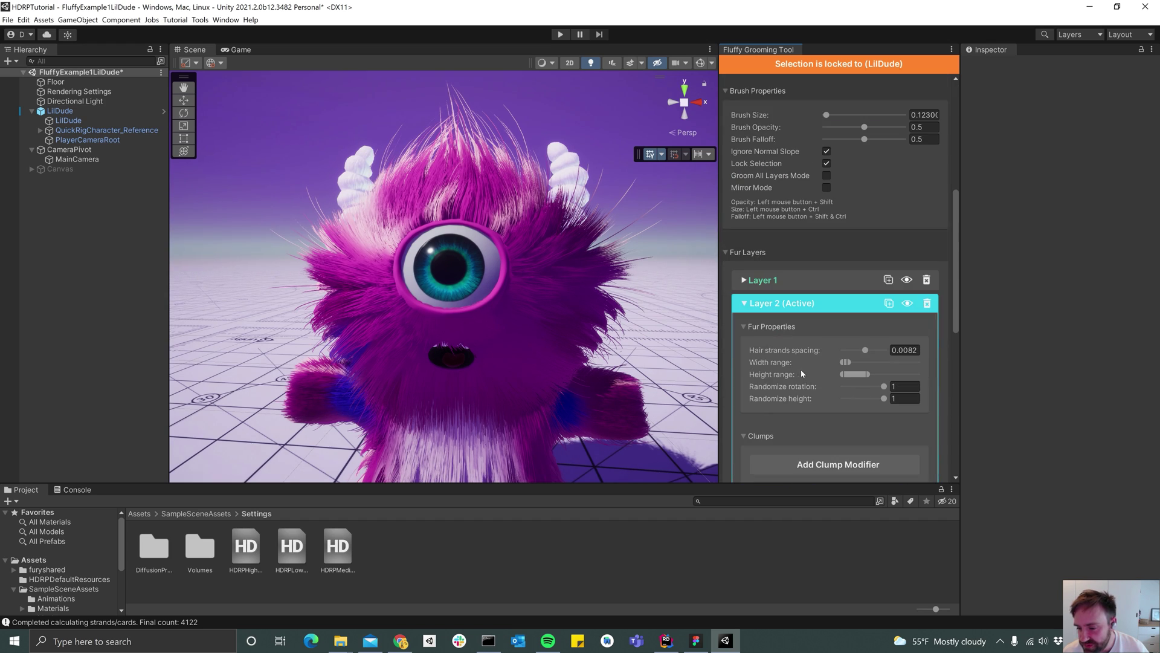
{"action": "scroll", "coordinate": [790, 299], "scroll_direction": "up", "scroll_amount": 10}
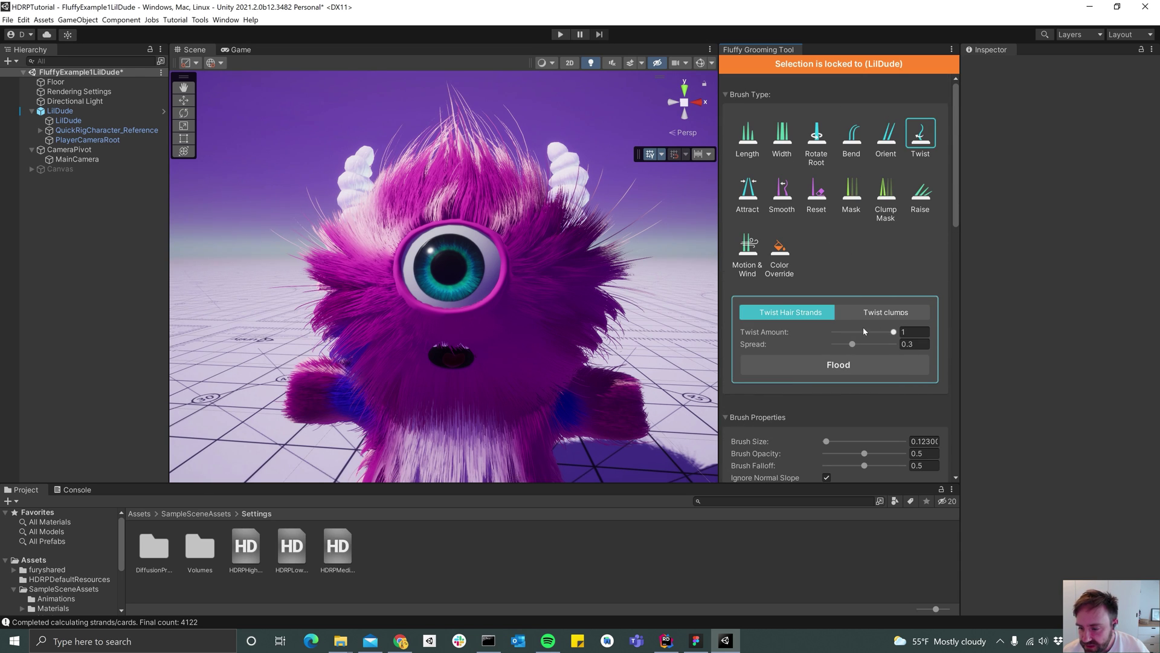
{"action": "left_click", "coordinate": [867, 333]}
{"action": "scroll", "coordinate": [485, 219], "scroll_direction": "up", "scroll_amount": 4, "text": "shift"}
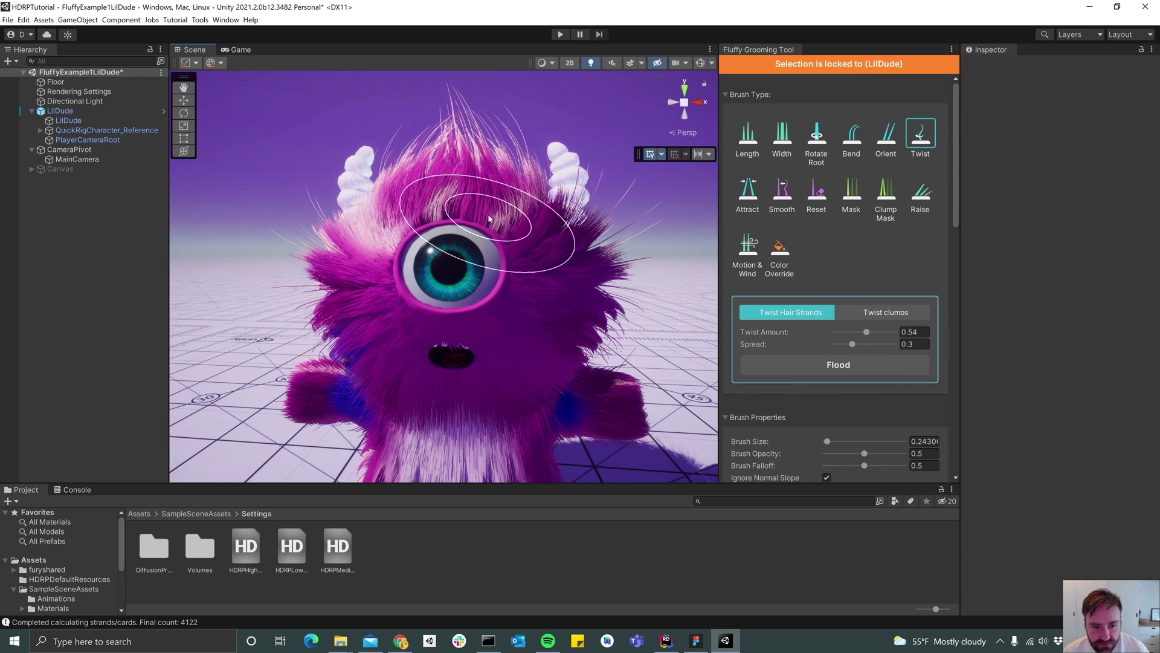
{"action": "mouse_move", "coordinate": [493, 221]}
{"action": "left_mouse_down", "text": "alt"}
{"action": "mouse_move", "coordinate": [511, 301]}
{"action": "mouse_move", "coordinate": [482, 293]}
{"action": "mouse_move", "coordinate": [536, 331]}
{"action": "mouse_move", "coordinate": [526, 338]}
{"action": "left_mouse_up", "text": "alt"}
{"action": "mouse_move", "coordinate": [477, 300]}
{"action": "left_mouse_down"}
{"action": "mouse_move", "coordinate": [474, 355]}
{"action": "mouse_move", "coordinate": [560, 339]}
{"action": "left_mouse_up"}
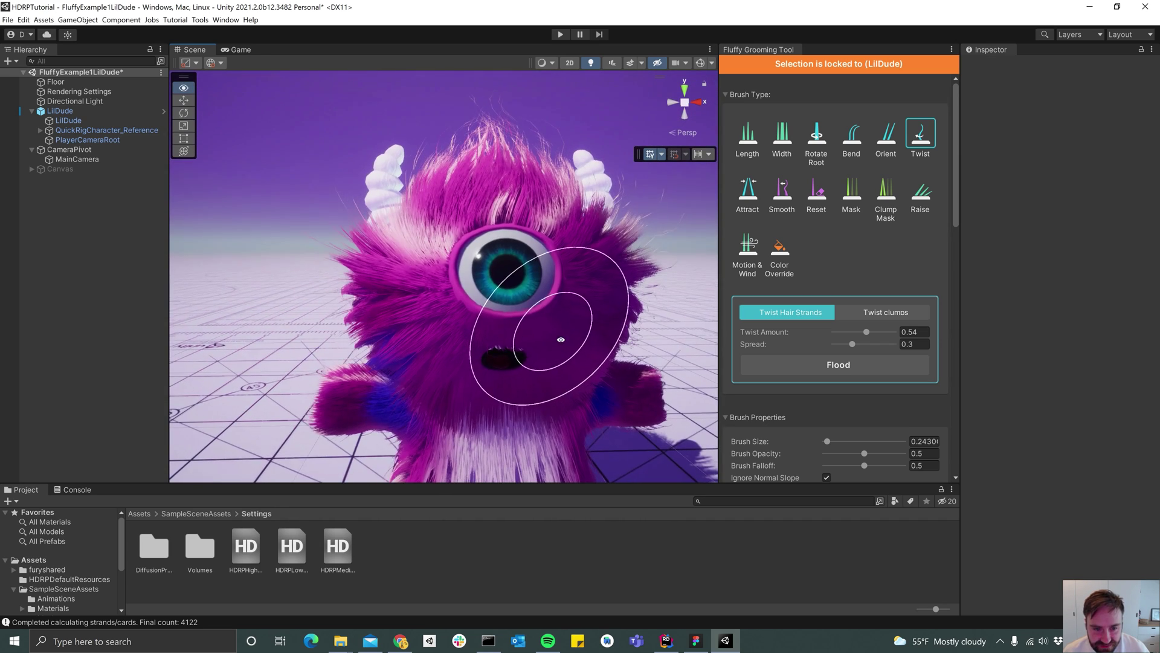
{"action": "mouse_move", "coordinate": [423, 278]}
{"action": "left_mouse_down"}
{"action": "mouse_move", "coordinate": [414, 298]}
{"action": "mouse_move", "coordinate": [454, 355]}
{"action": "mouse_move", "coordinate": [479, 332]}
{"action": "left_mouse_up"}
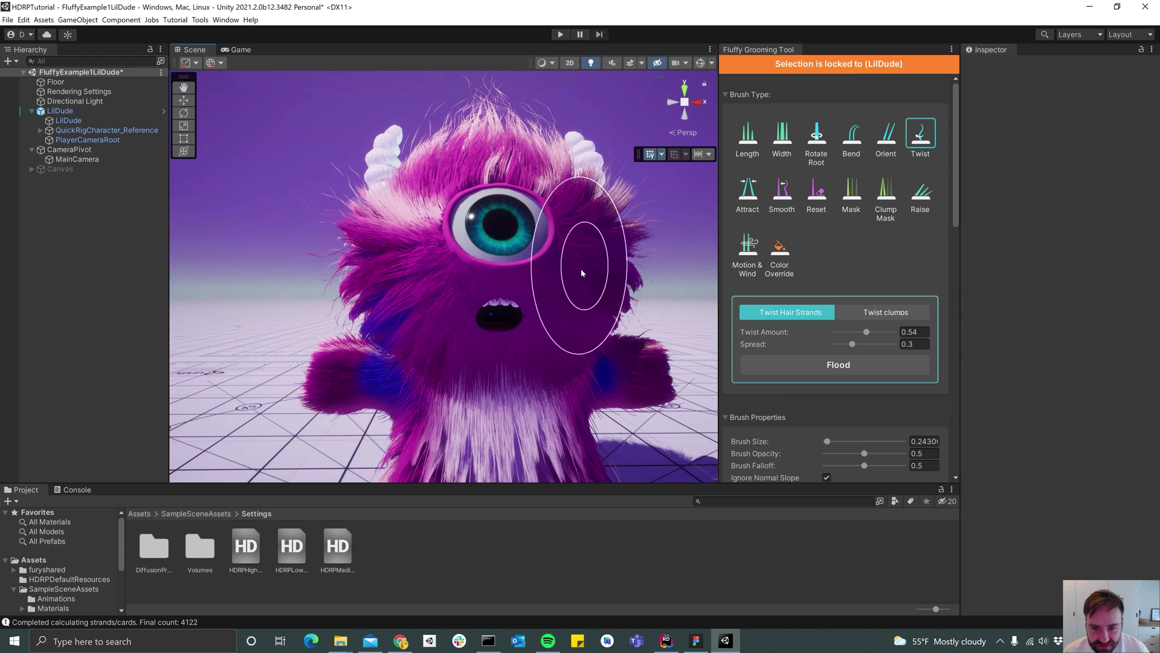
Enlarge the Twist brush to about 0.863 and twist the hair strands over the rest of the character.
{"action": "mouse_move", "coordinate": [585, 269]}
{"action": "left_mouse_down", "text": "alt"}
{"action": "mouse_move", "coordinate": [492, 318]}
{"action": "mouse_move", "coordinate": [505, 274]}
{"action": "mouse_move", "coordinate": [472, 329]}
{"action": "mouse_move", "coordinate": [768, 352]}
{"action": "left_mouse_up", "text": "alt"}
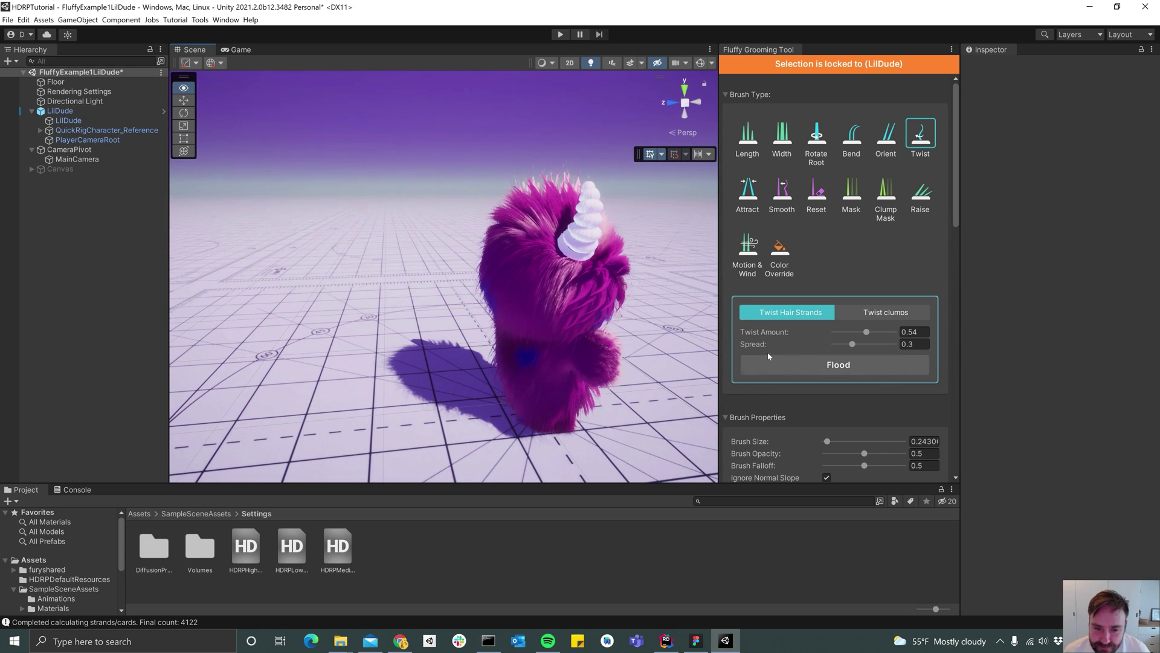
{"action": "mouse_move", "coordinate": [595, 339]}
{"action": "left_mouse_down", "text": "alt"}
{"action": "mouse_move", "coordinate": [414, 264]}
{"action": "mouse_move", "coordinate": [596, 337]}
{"action": "mouse_move", "coordinate": [596, 349]}
{"action": "left_mouse_up", "text": "alt"}
{"action": "left_click_drag", "start_coordinate": [620, 436], "coordinate": [494, 428], "text": "alt"}
{"action": "scroll", "coordinate": [453, 422], "scroll_direction": "up", "scroll_amount": 10, "text": "shift"}
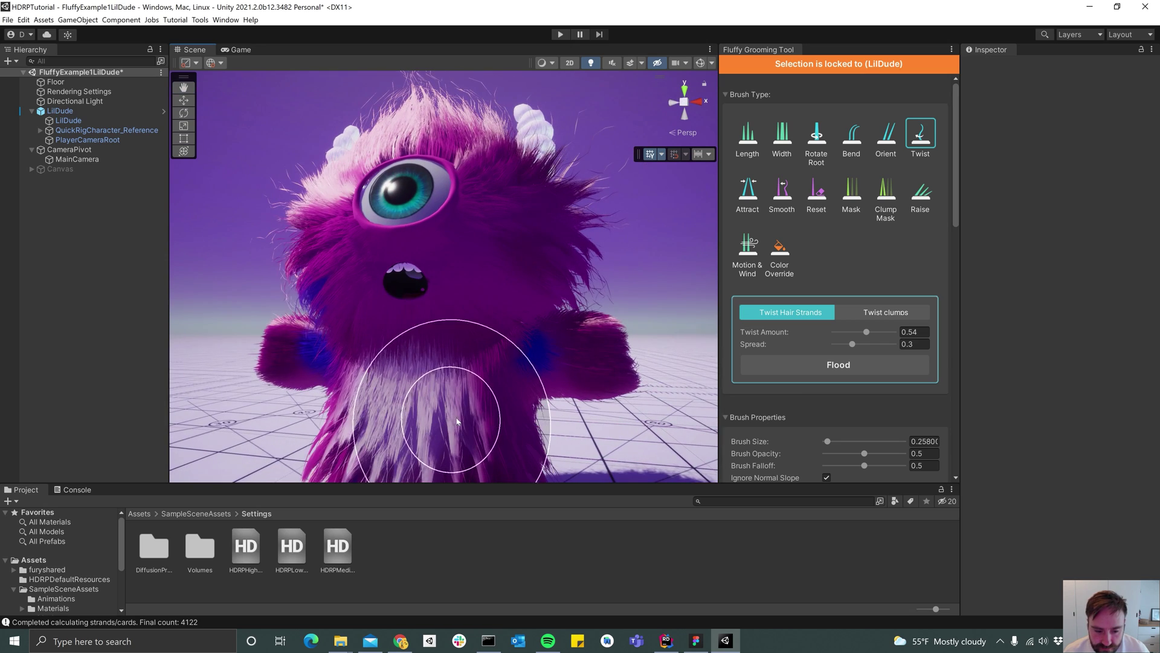
{"action": "scroll", "coordinate": [497, 379], "scroll_direction": "down", "scroll_amount": 5}
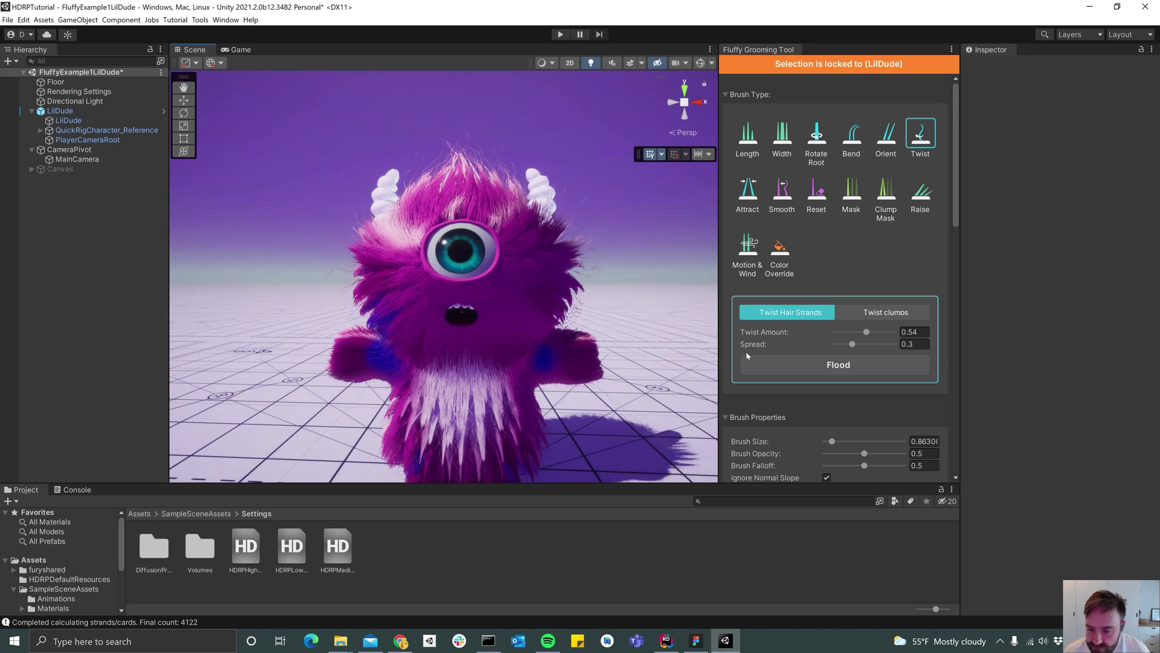
Make Layer 2 denser by setting its hair strands spacing to 0.004.
{"action": "scroll", "coordinate": [877, 316], "scroll_direction": "down", "scroll_amount": 3}
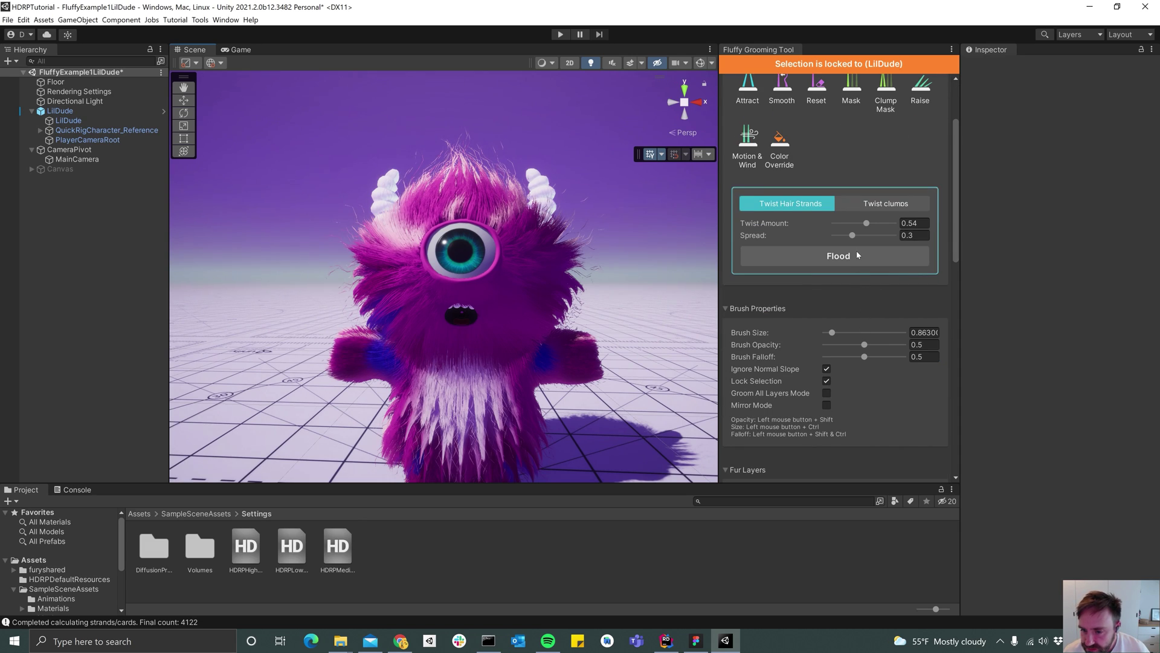
{"action": "scroll", "coordinate": [863, 309], "scroll_direction": "down", "scroll_amount": 8}
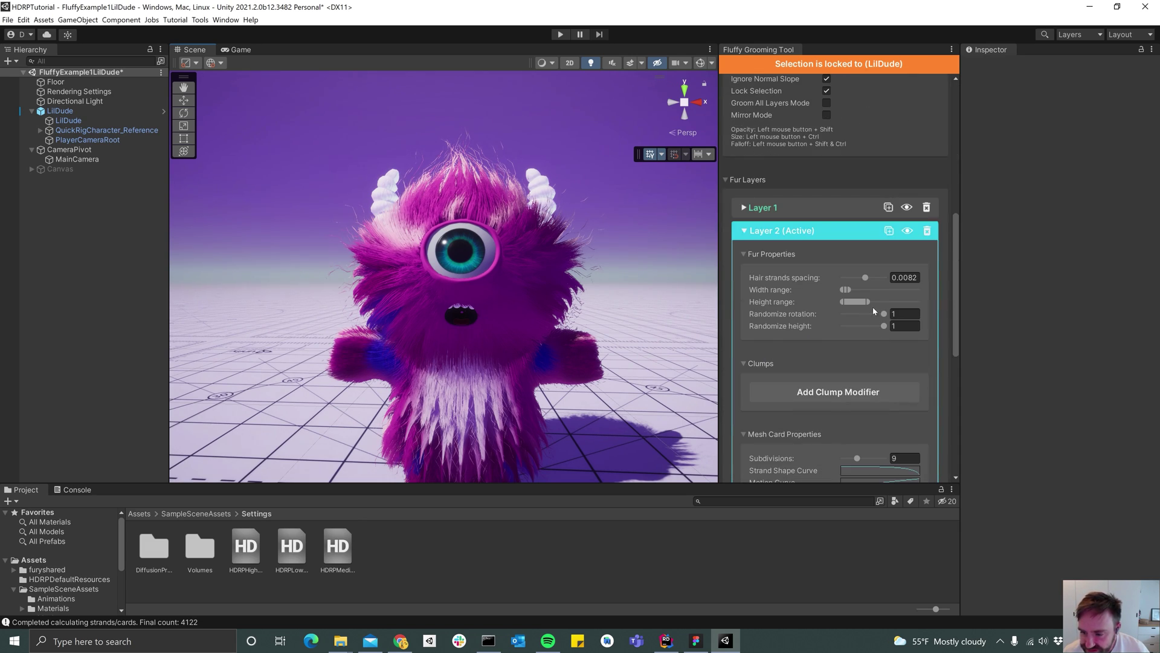
{"action": "left_click_drag", "start_coordinate": [872, 303], "coordinate": [872, 304]}
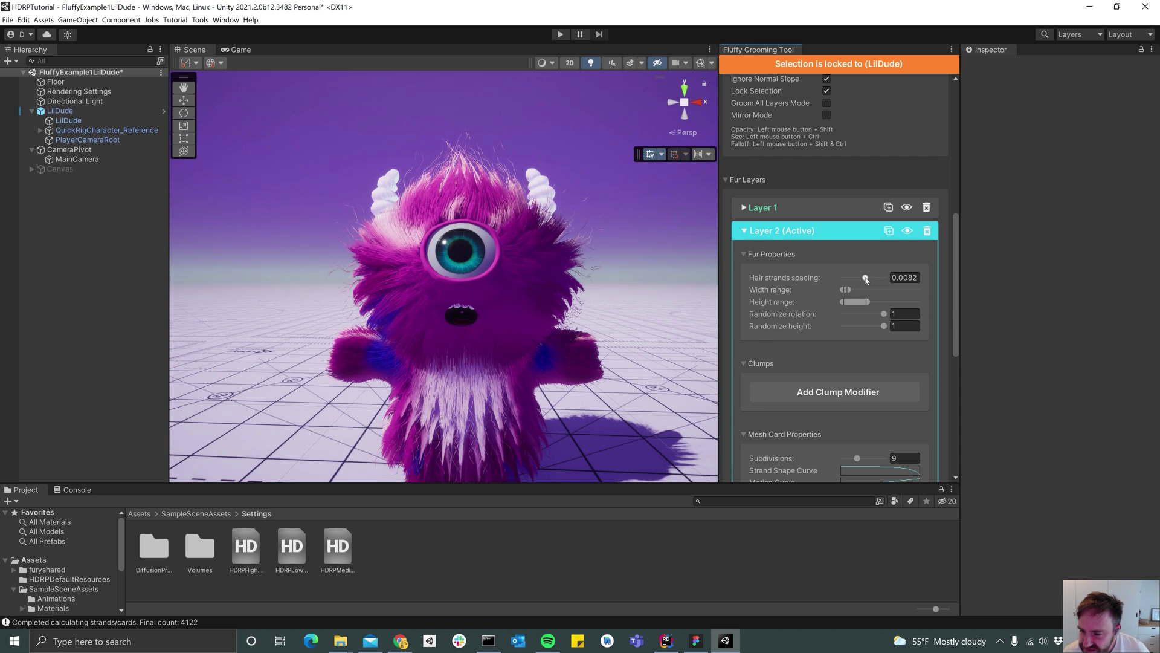
{"action": "left_click_drag", "start_coordinate": [866, 279], "coordinate": [856, 280]}
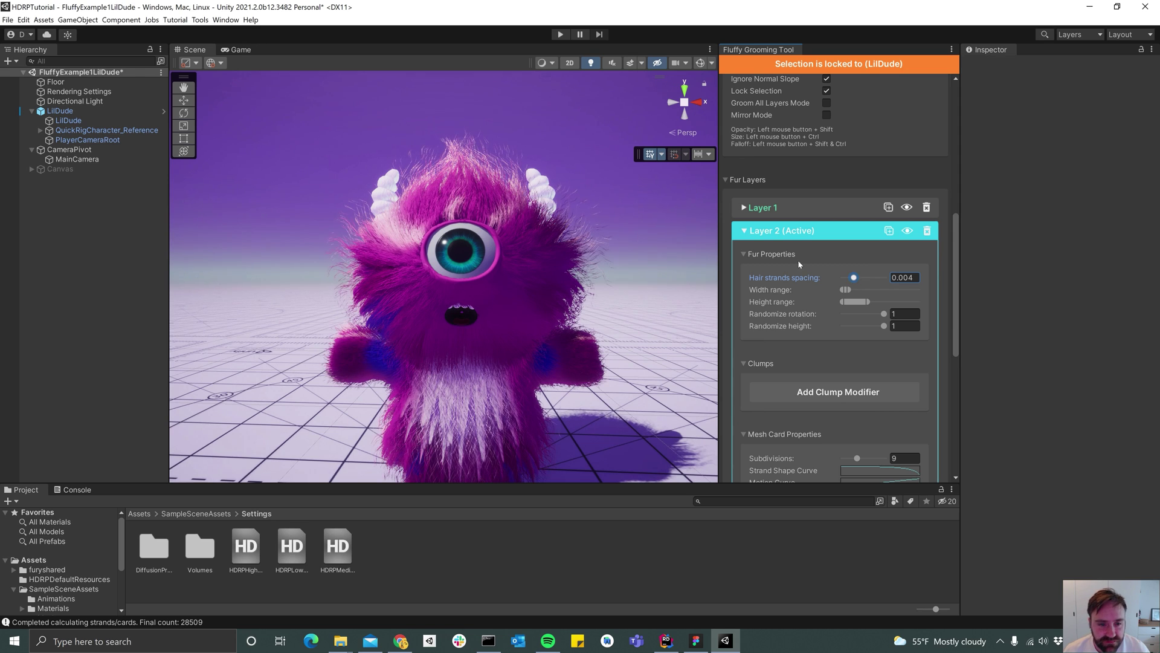
{"action": "mouse_move", "coordinate": [513, 207]}
{"action": "left_mouse_down", "text": "alt"}
{"action": "mouse_move", "coordinate": [520, 222]}
{"action": "mouse_move", "coordinate": [477, 266]}
{"action": "mouse_move", "coordinate": [511, 246]}
{"action": "mouse_move", "coordinate": [480, 284]}
{"action": "mouse_move", "coordinate": [492, 254]}
{"action": "left_mouse_up", "text": "alt"}
{"action": "scroll", "coordinate": [492, 254], "scroll_direction": "up", "scroll_amount": 3}
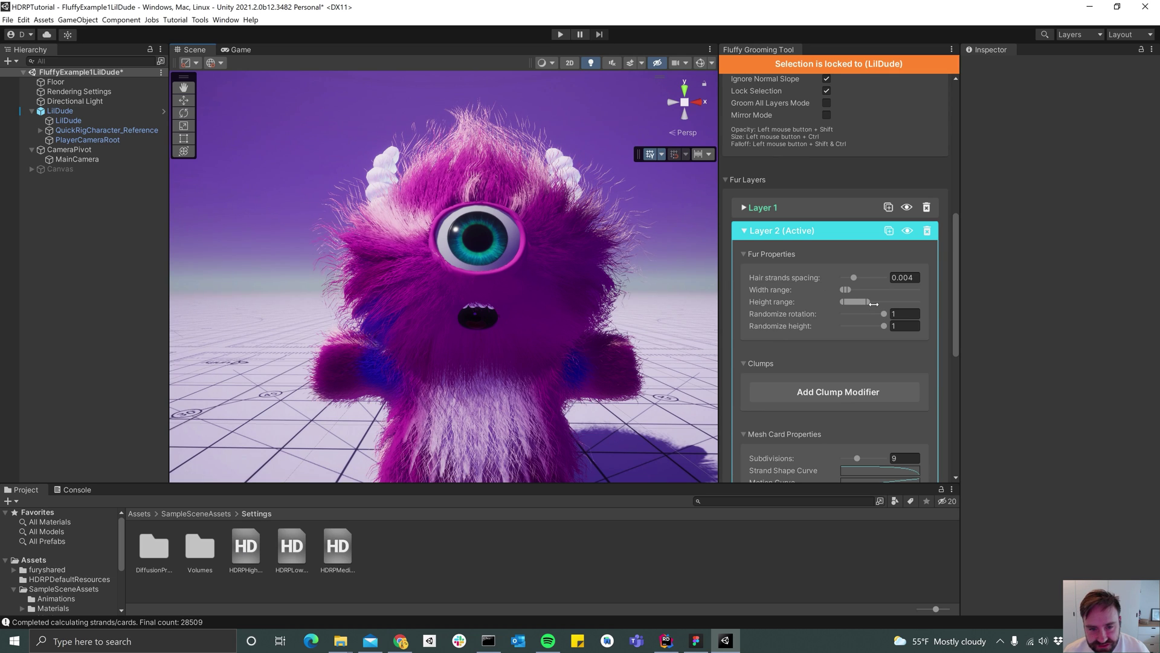
Shorten Layer 2's hairs by slightly lowering the upper end of its height range.
{"action": "left_click_drag", "start_coordinate": [872, 303], "coordinate": [869, 305]}
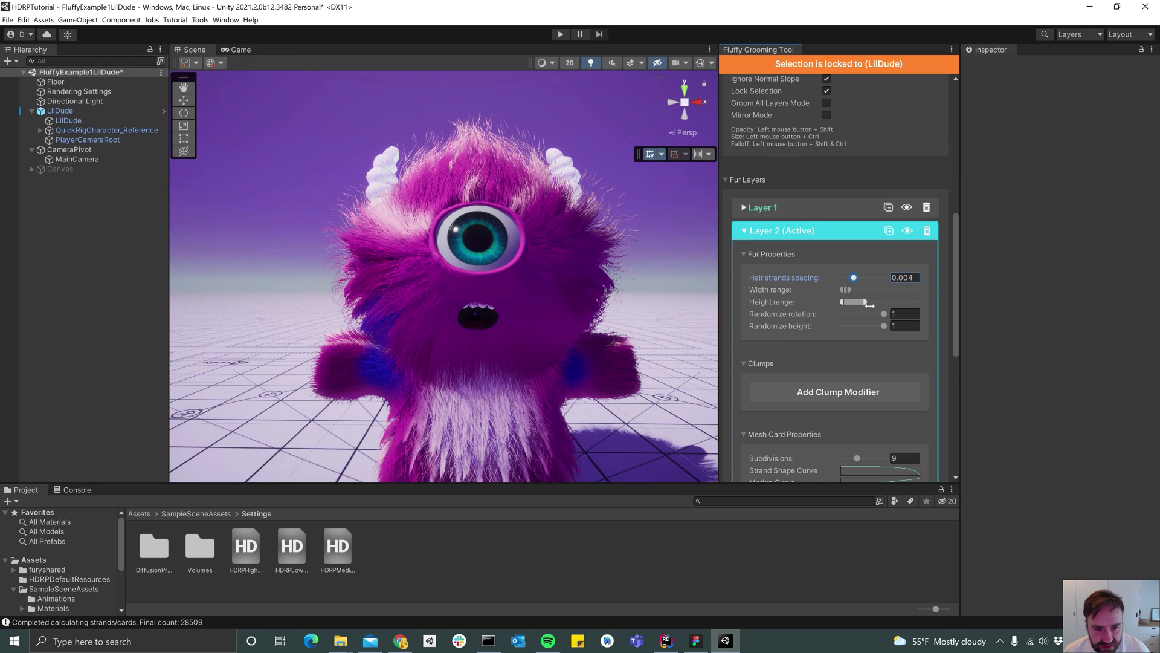
{"action": "left_click_drag", "start_coordinate": [869, 305], "coordinate": [868, 305]}
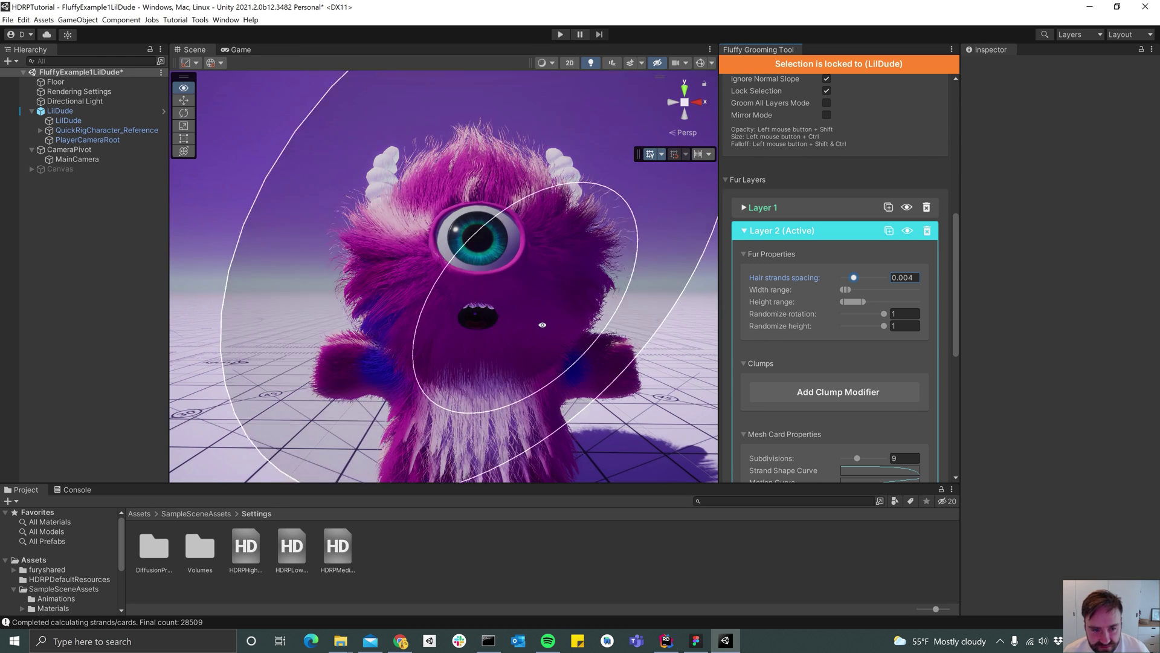
{"action": "left_click_drag", "start_coordinate": [542, 325], "coordinate": [545, 347], "text": "alt"}
{"action": "right_click_drag", "start_coordinate": [544, 347], "coordinate": [531, 340], "text": "alt"}
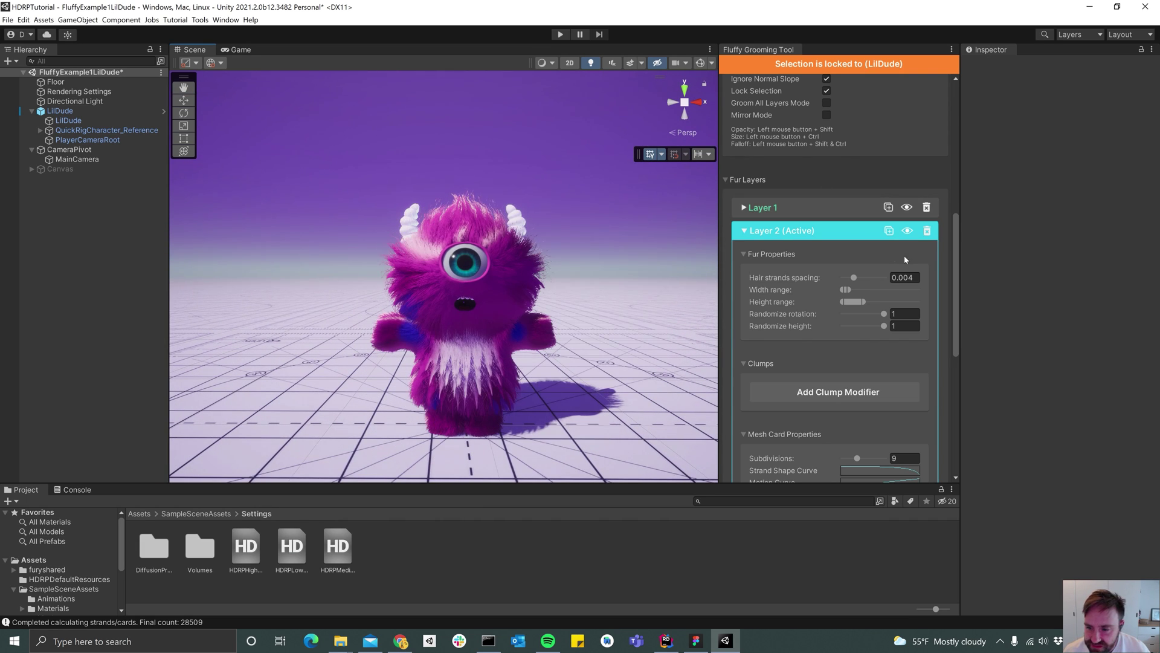
Remove the clumping from Layer 1's belly fur with the Clump Mask brush at magnitude 0 and size about 0.223.
{"action": "left_click", "coordinate": [775, 188]}
{"action": "left_click", "coordinate": [798, 208]}
{"action": "scroll", "coordinate": [872, 188], "scroll_direction": "up", "scroll_amount": 6}
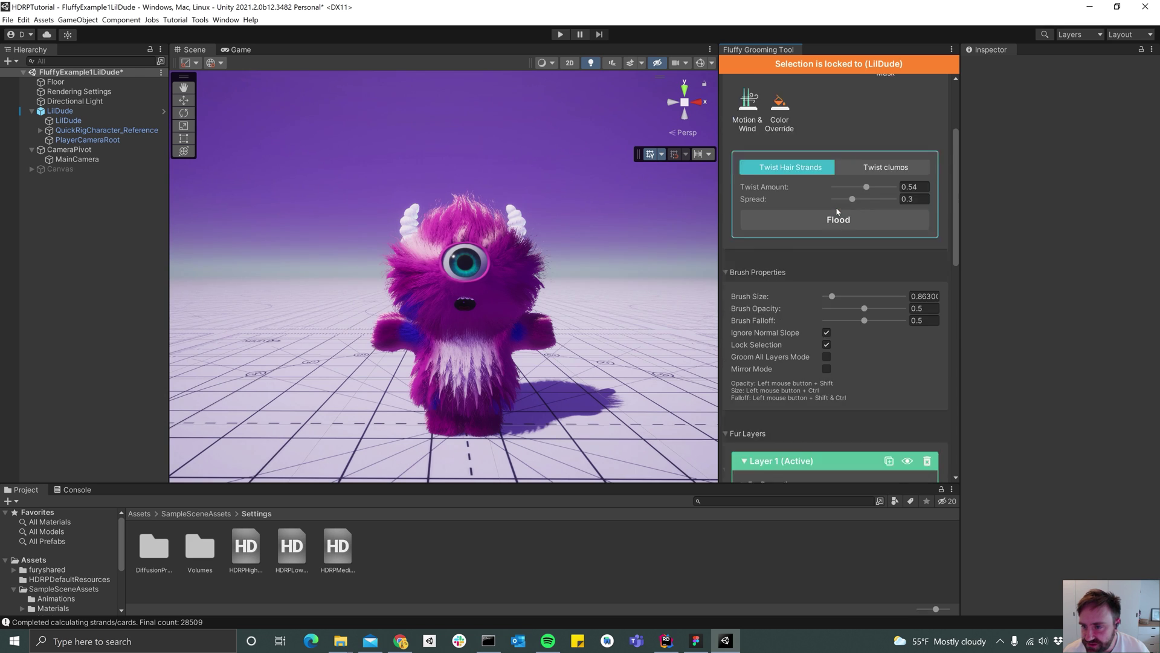
{"action": "left_click", "coordinate": [886, 192]}
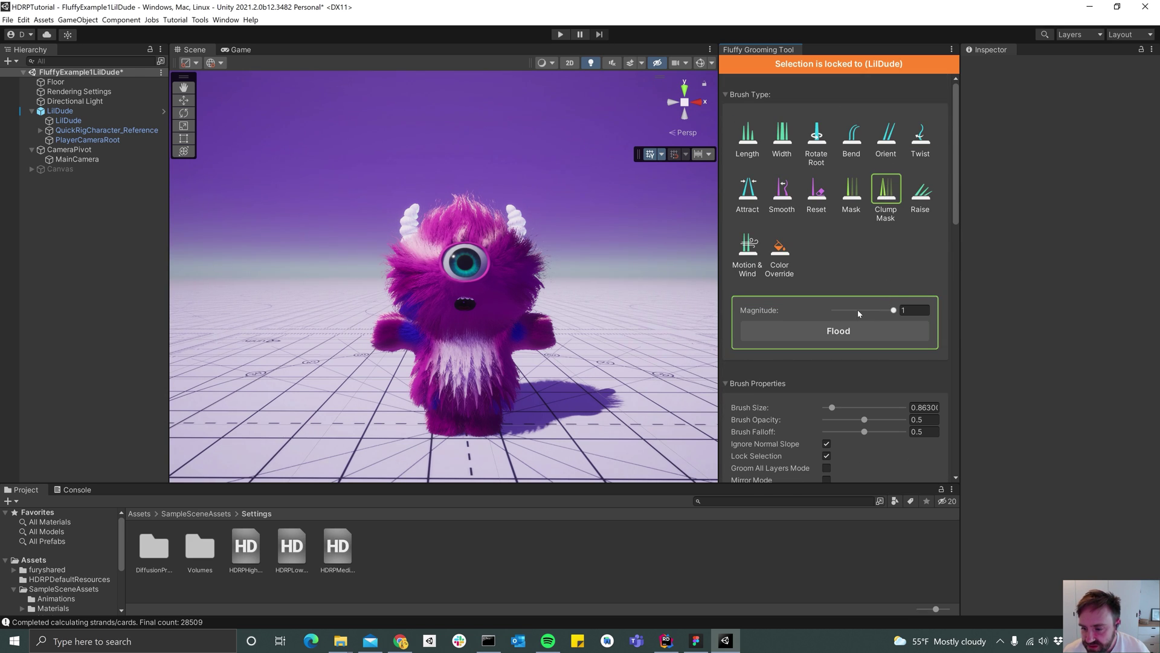
{"action": "left_click_drag", "start_coordinate": [859, 311], "coordinate": [778, 315]}
{"action": "mouse_move", "coordinate": [542, 355]}
{"action": "left_mouse_down", "text": "alt"}
{"action": "mouse_move", "coordinate": [485, 337]}
{"action": "mouse_move", "coordinate": [531, 332]}
{"action": "left_mouse_up", "text": "alt"}
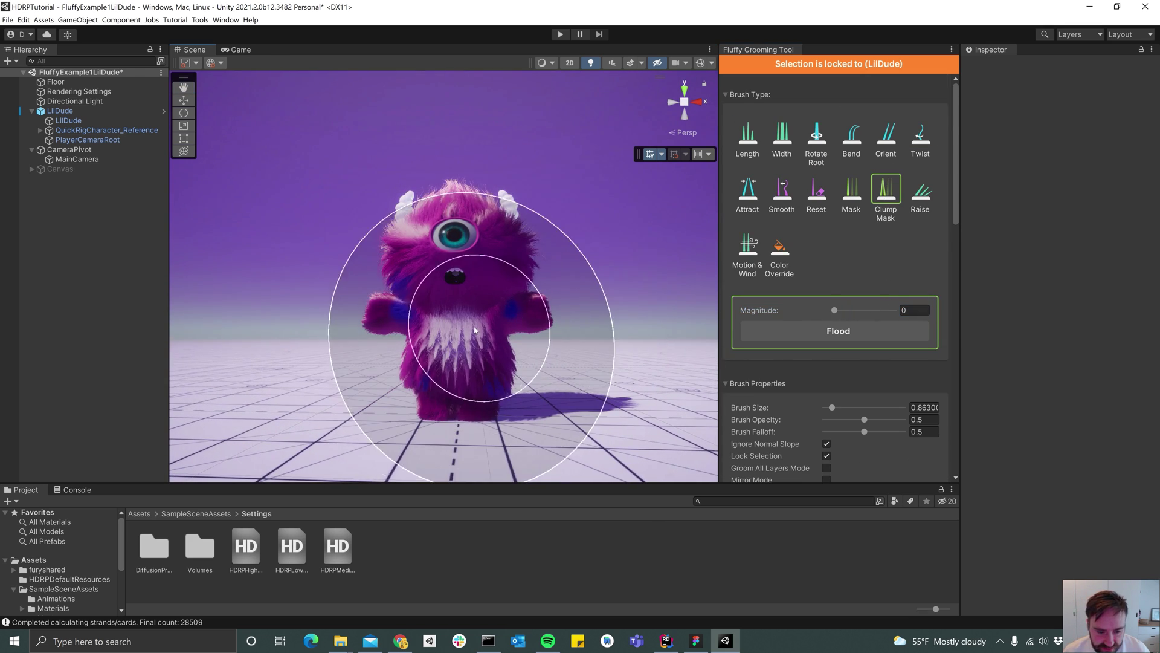
{"action": "scroll", "coordinate": [455, 342], "scroll_direction": "down", "scroll_amount": 16, "text": "ctrl"}
{"action": "mouse_move", "coordinate": [436, 341]}
{"action": "left_mouse_down"}
{"action": "mouse_move", "coordinate": [457, 340]}
{"action": "mouse_move", "coordinate": [393, 345]}
{"action": "mouse_move", "coordinate": [701, 391]}
{"action": "left_mouse_up"}
{"action": "left_click_drag", "start_coordinate": [500, 360], "coordinate": [539, 355]}
{"action": "left_click_drag", "start_coordinate": [539, 356], "coordinate": [417, 358], "text": "alt"}
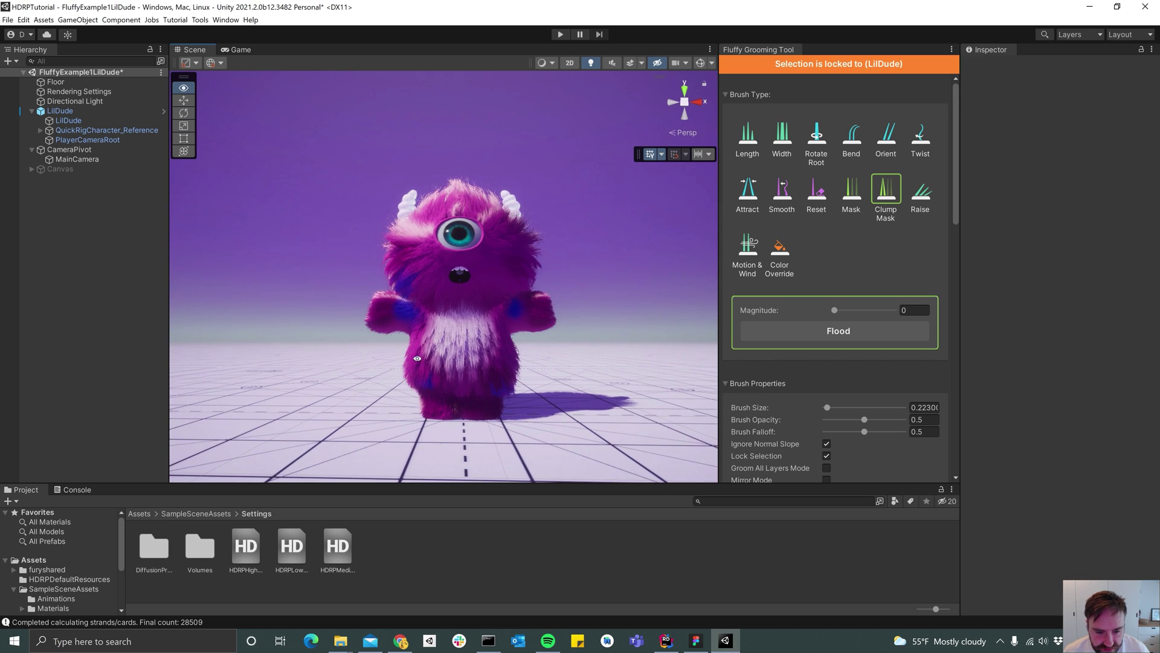
Examine the groomed fur from several angles and review Layer 1's fur, clump and mesh card properties.
{"action": "scroll", "coordinate": [419, 357], "scroll_direction": "down", "scroll_amount": 4}
{"action": "scroll", "coordinate": [525, 299], "scroll_direction": "up", "scroll_amount": 8}
{"action": "mouse_move", "coordinate": [526, 299]}
{"action": "left_mouse_down", "text": "alt"}
{"action": "mouse_move", "coordinate": [530, 334]}
{"action": "mouse_move", "coordinate": [745, 324]}
{"action": "left_mouse_up", "text": "alt"}
{"action": "scroll", "coordinate": [538, 290], "scroll_direction": "up", "scroll_amount": 5}
{"action": "mouse_move", "coordinate": [608, 286]}
{"action": "left_mouse_down", "text": "alt"}
{"action": "mouse_move", "coordinate": [572, 318]}
{"action": "mouse_move", "coordinate": [594, 319]}
{"action": "mouse_move", "coordinate": [538, 324]}
{"action": "left_mouse_up", "text": "alt"}
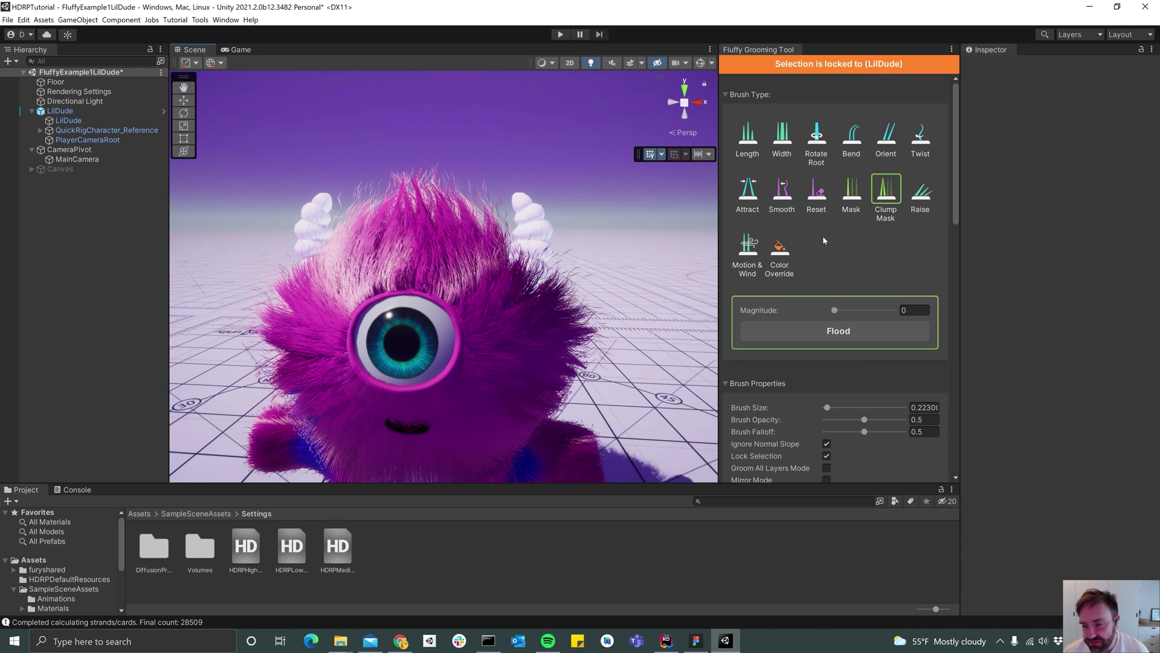
{"action": "scroll", "coordinate": [822, 236], "scroll_direction": "down", "scroll_amount": 8}
{"action": "scroll", "coordinate": [807, 303], "scroll_direction": "down", "scroll_amount": 15}
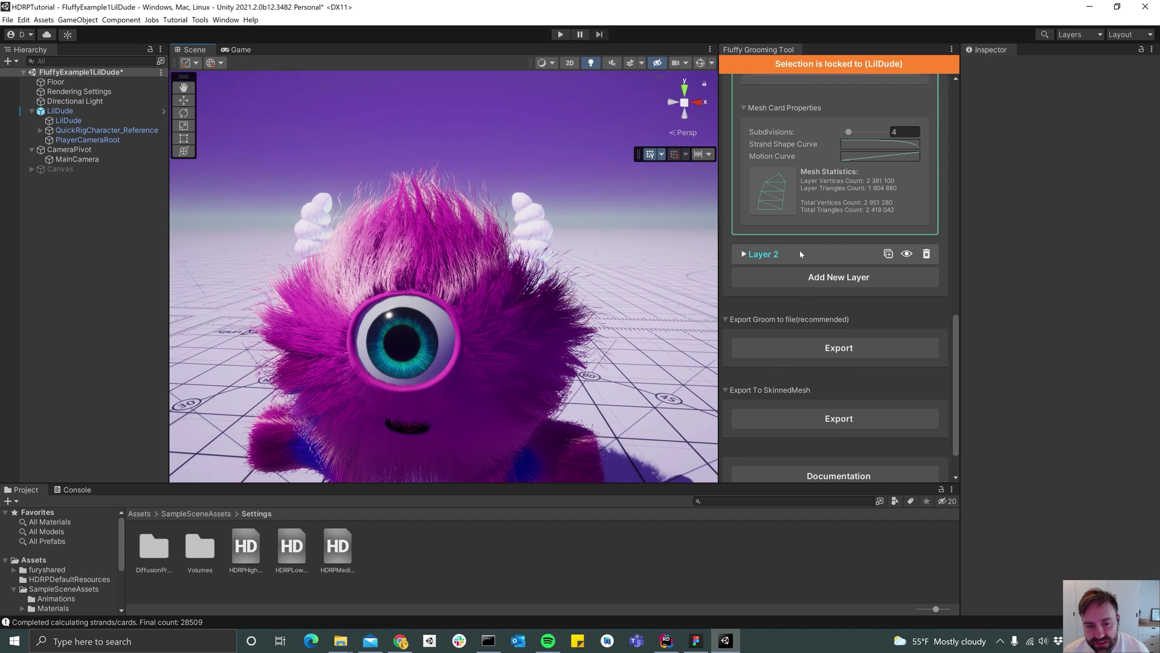
{"action": "scroll", "coordinate": [800, 250], "scroll_direction": "up", "scroll_amount": 6}
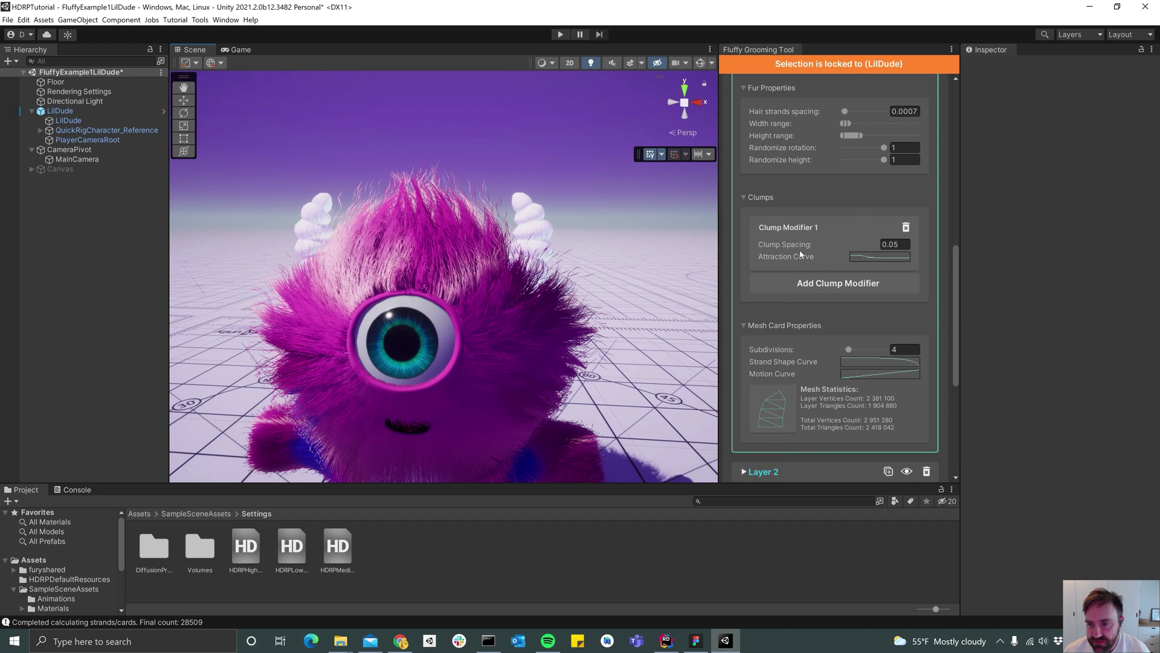
{"action": "mouse_move", "coordinate": [801, 260]}
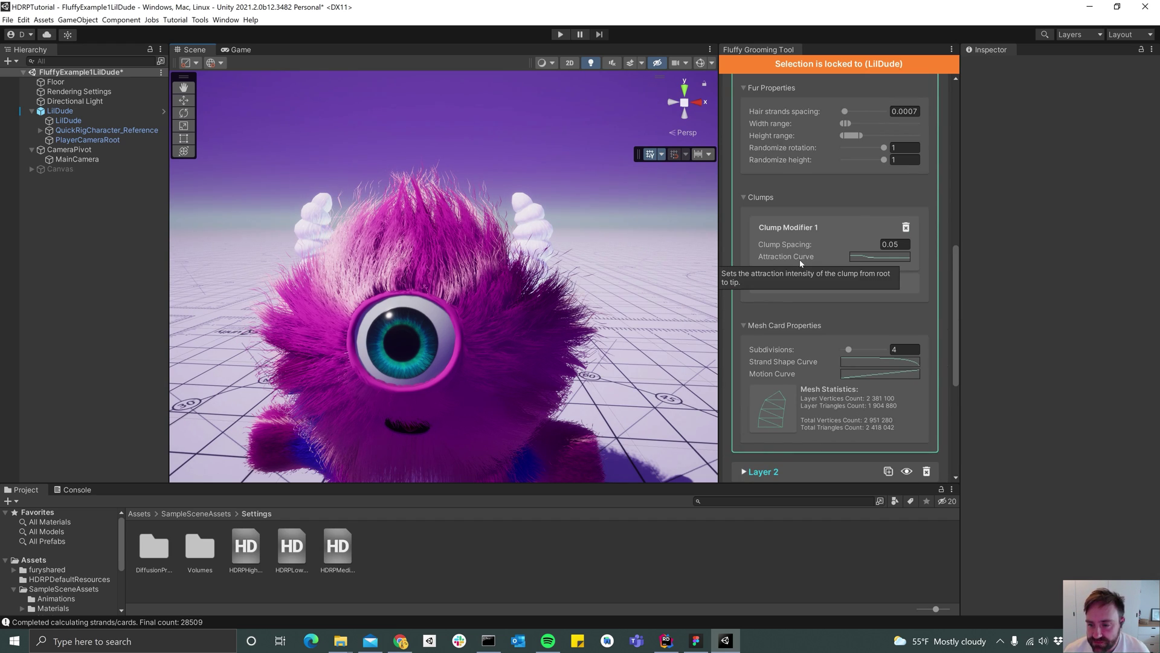
{"action": "scroll", "coordinate": [811, 260], "scroll_direction": "up", "scroll_amount": 8}
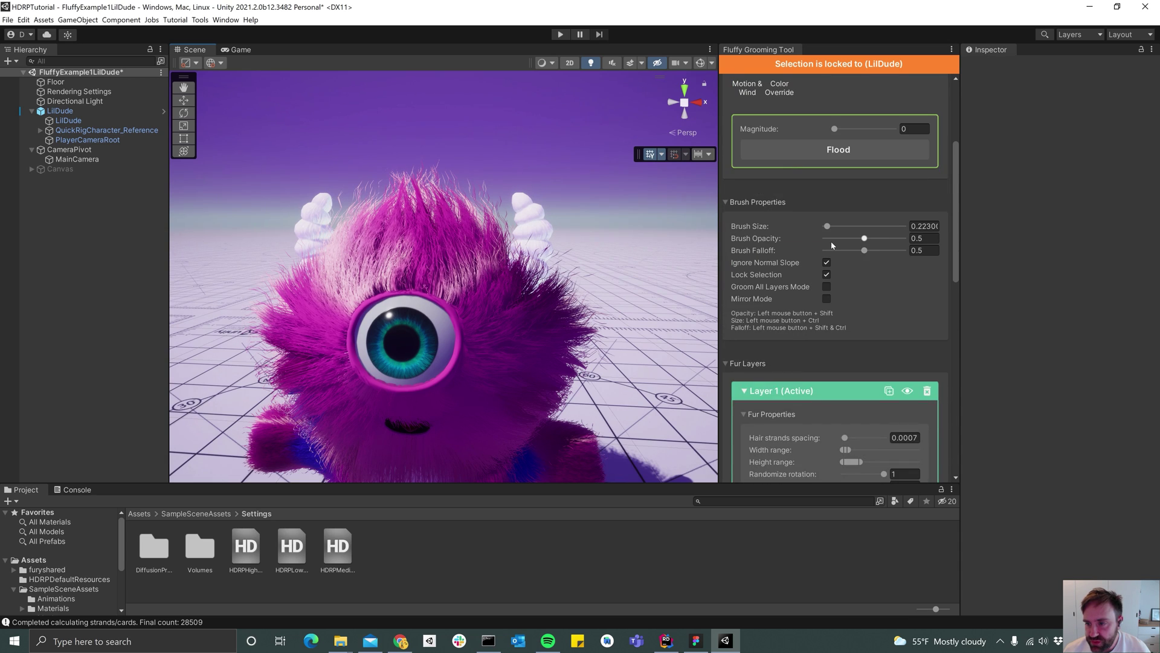
Switch to the Twist brush and review its options for twisting hair strands and clumps.
{"action": "scroll", "coordinate": [850, 319], "scroll_direction": "down", "scroll_amount": 3}
{"action": "scroll", "coordinate": [826, 351], "scroll_direction": "up", "scroll_amount": 9}
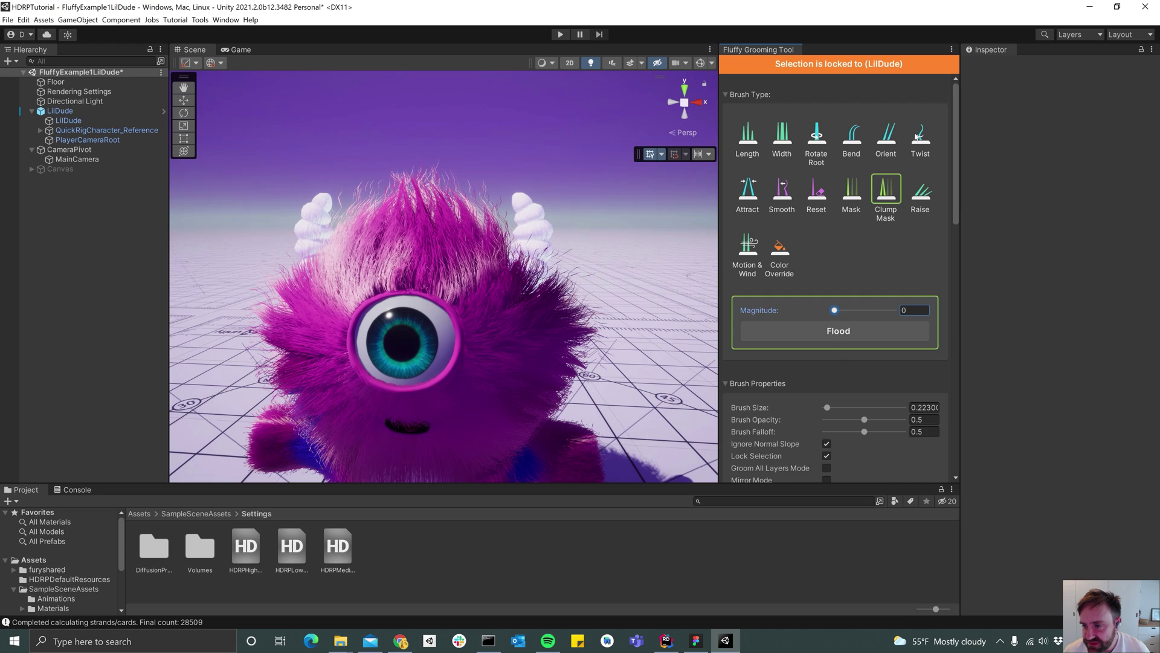
{"action": "left_click", "coordinate": [920, 134]}
{"action": "left_click", "coordinate": [855, 313]}
{"action": "left_click", "coordinate": [855, 313]}
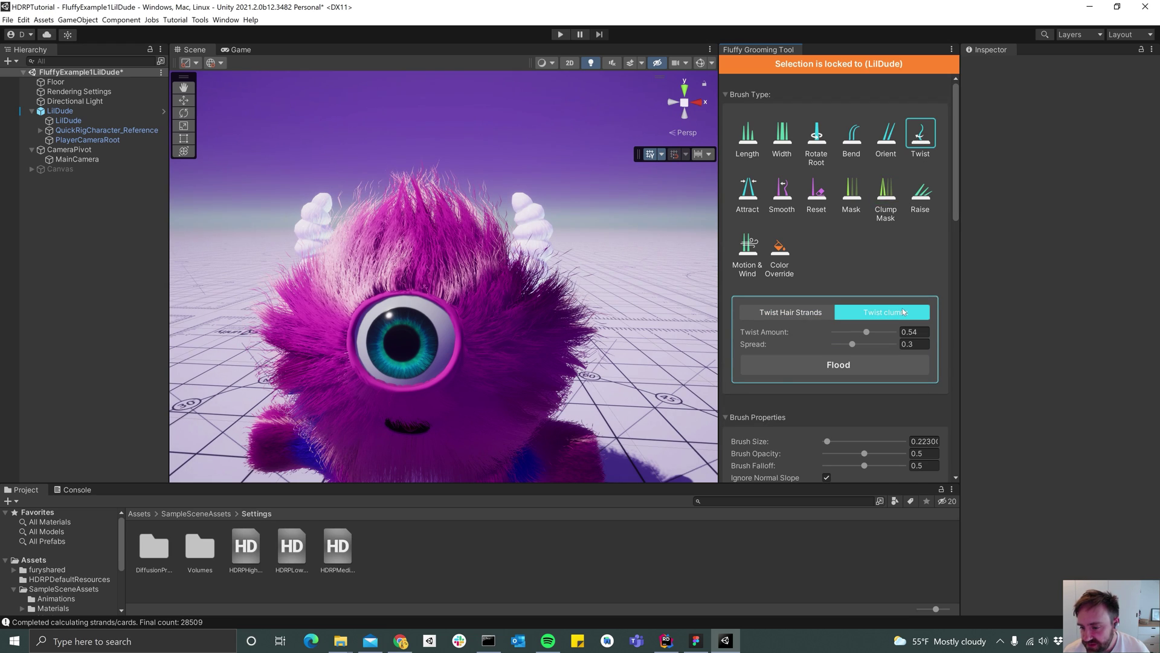
{"action": "left_click", "coordinate": [876, 318]}
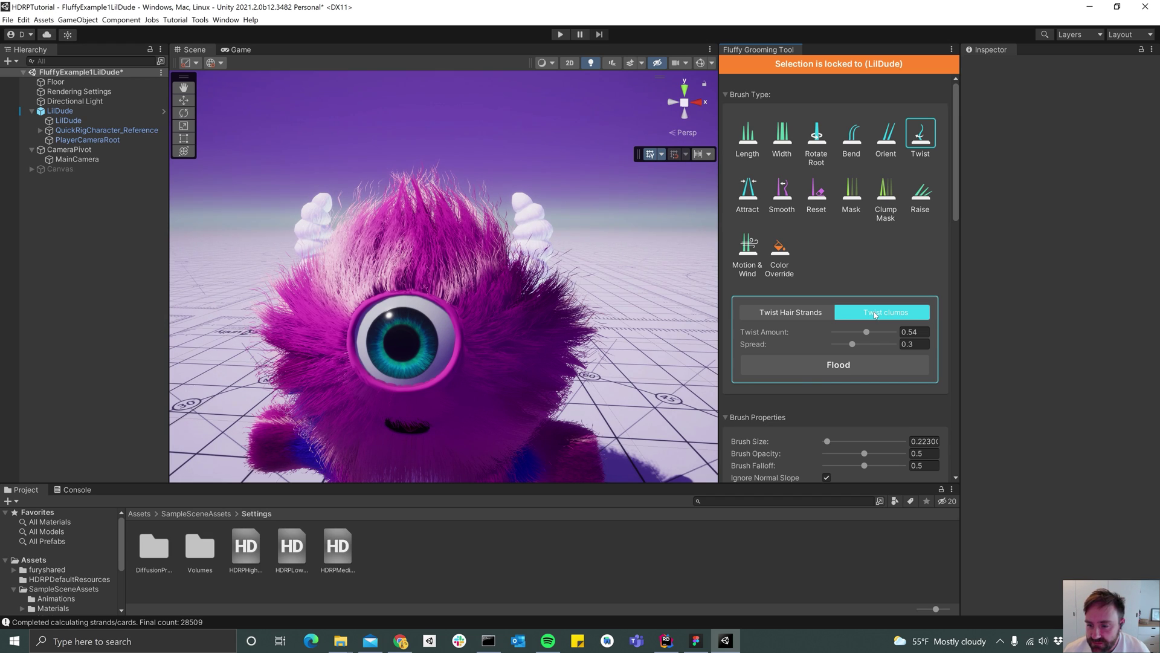
Paint purple (8C00FF) onto the head and cheek fur with the Color Override brush at amount 1 and size about 0.128.
{"action": "left_click", "coordinate": [790, 257]}
{"action": "left_click", "coordinate": [865, 324]}
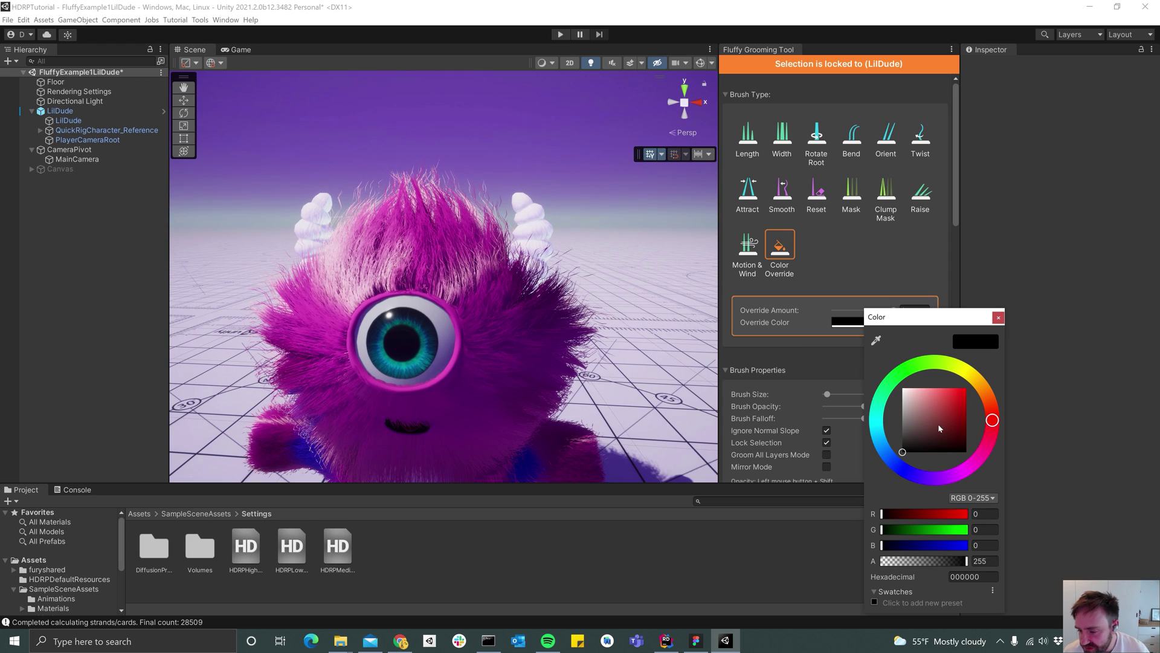
{"action": "left_click_drag", "start_coordinate": [938, 423], "coordinate": [967, 388]}
{"action": "left_click_drag", "start_coordinate": [969, 472], "coordinate": [938, 479]}
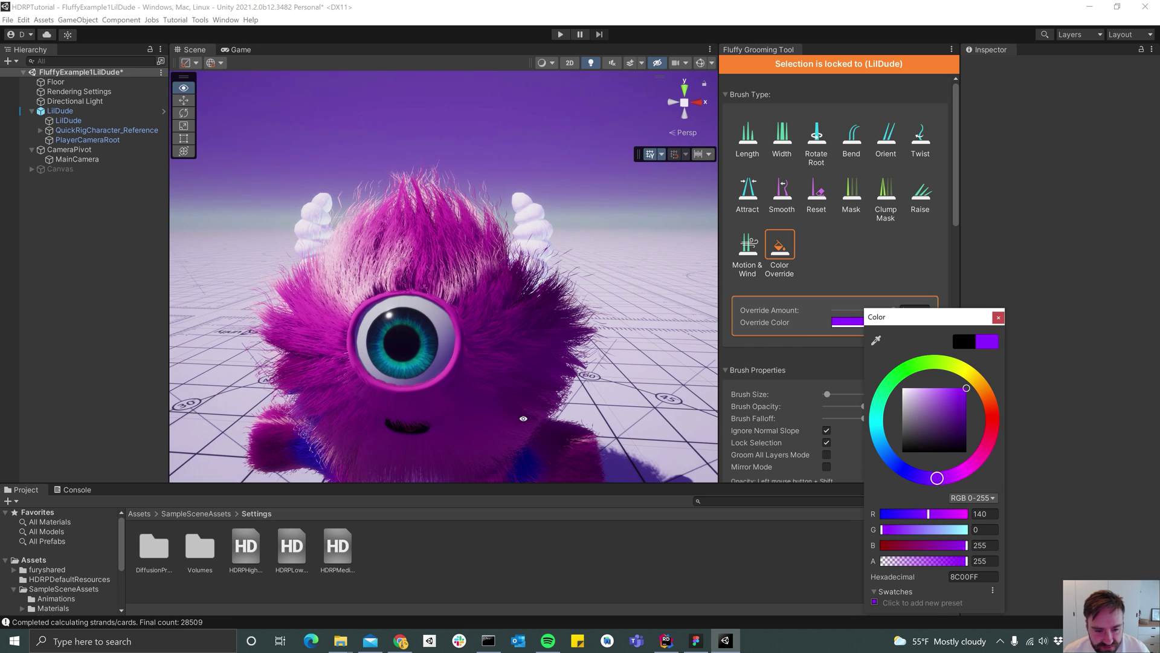
{"action": "left_click_drag", "start_coordinate": [523, 417], "coordinate": [549, 454], "text": "alt"}
{"action": "left_click_drag", "start_coordinate": [433, 314], "coordinate": [414, 313], "text": "ctrl"}
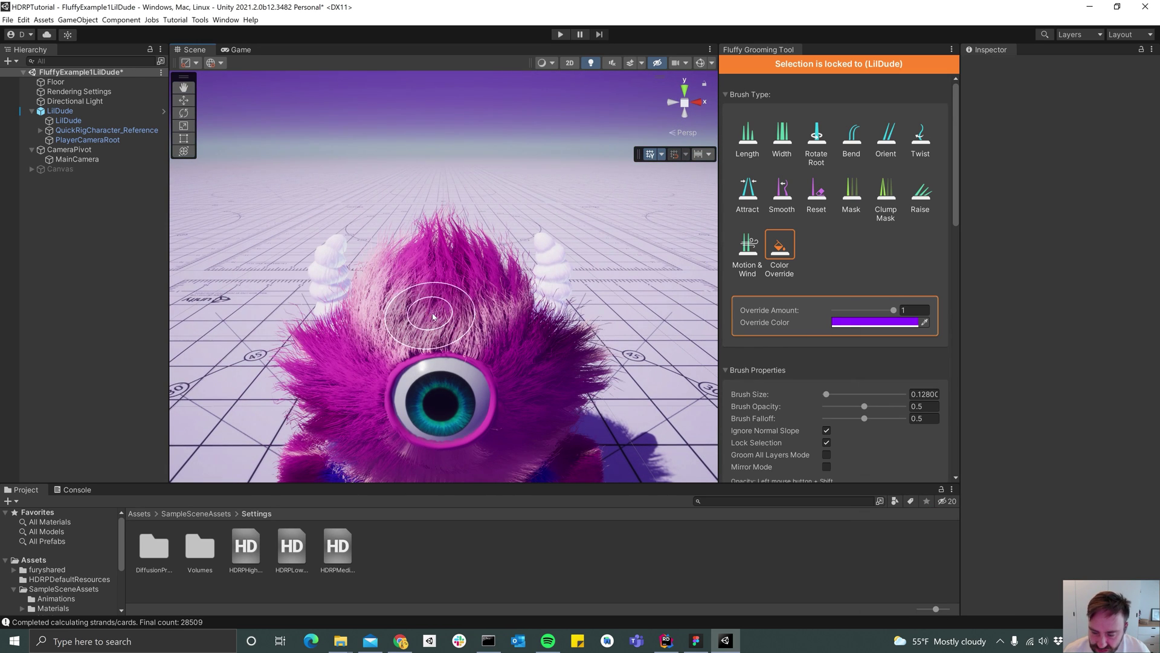
{"action": "left_click", "coordinate": [430, 312]}
{"action": "left_click_drag", "start_coordinate": [493, 367], "coordinate": [590, 360], "text": "alt"}
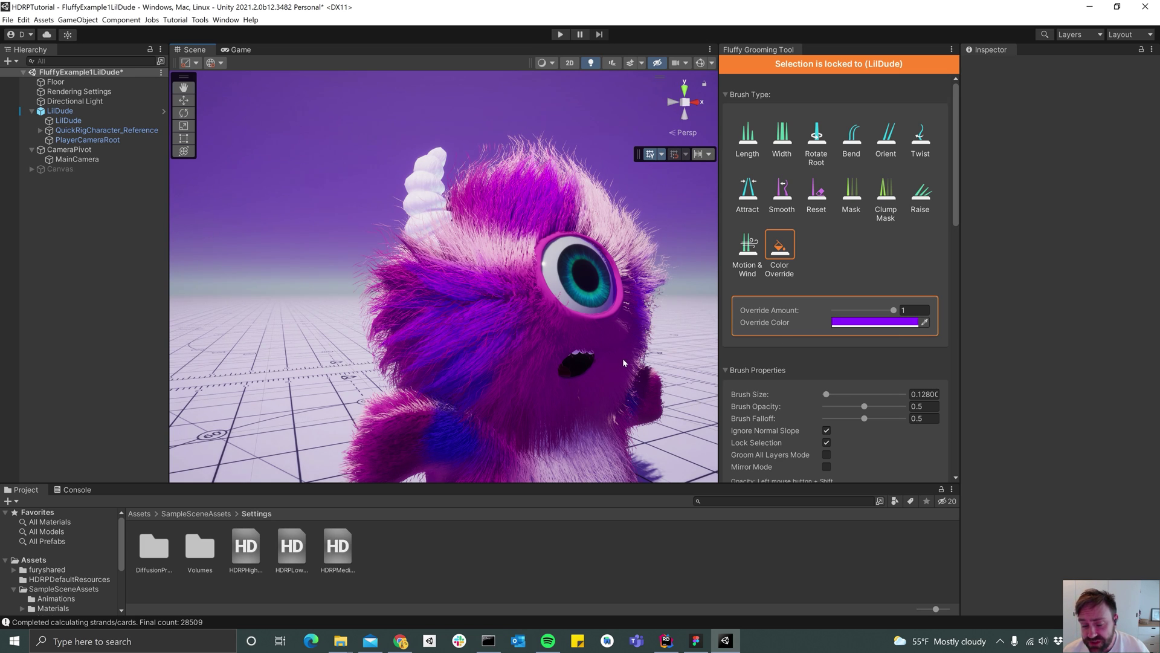
Select the LilDude mesh and review its Fur Renderer component settings.
{"action": "left_click_drag", "start_coordinate": [622, 357], "coordinate": [550, 362], "text": "alt"}
{"action": "left_click", "coordinate": [95, 122]}
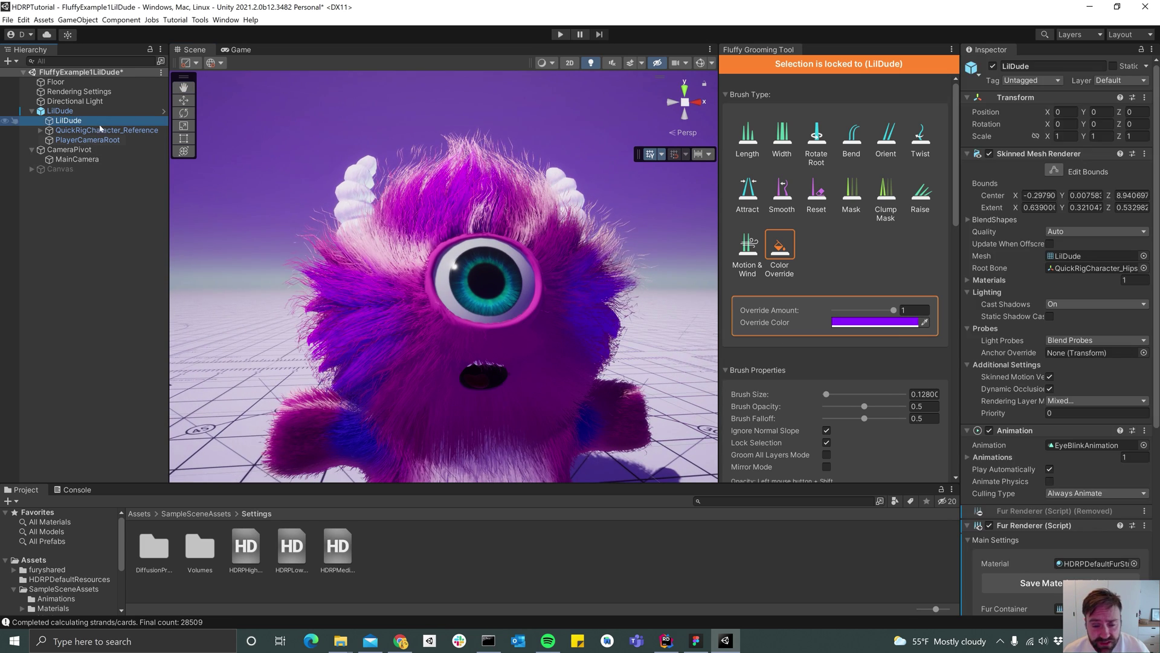
{"action": "scroll", "coordinate": [967, 393], "scroll_direction": "down", "scroll_amount": 10}
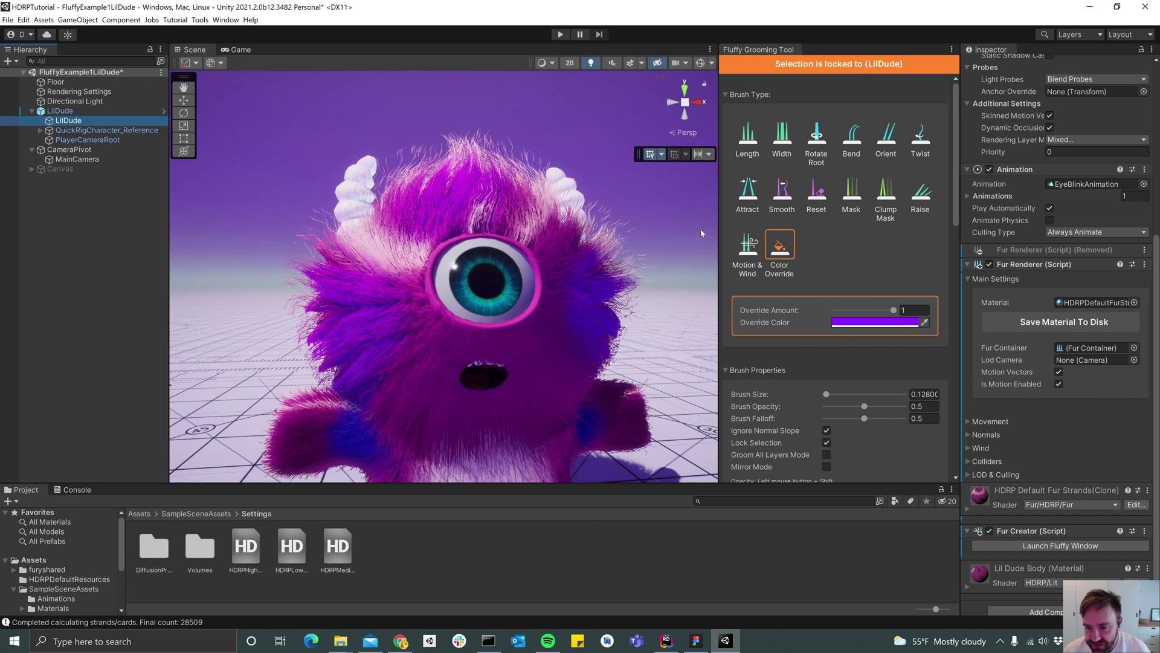
Change the override color to magenta and paint it over the purple cheek fur.
{"action": "left_click", "coordinate": [846, 327]}
{"action": "left_click_drag", "start_coordinate": [919, 475], "coordinate": [944, 469]}
{"action": "left_click", "coordinate": [467, 367], "text": "alt"}
{"action": "left_click_drag", "start_coordinate": [427, 363], "coordinate": [583, 337], "text": "alt"}
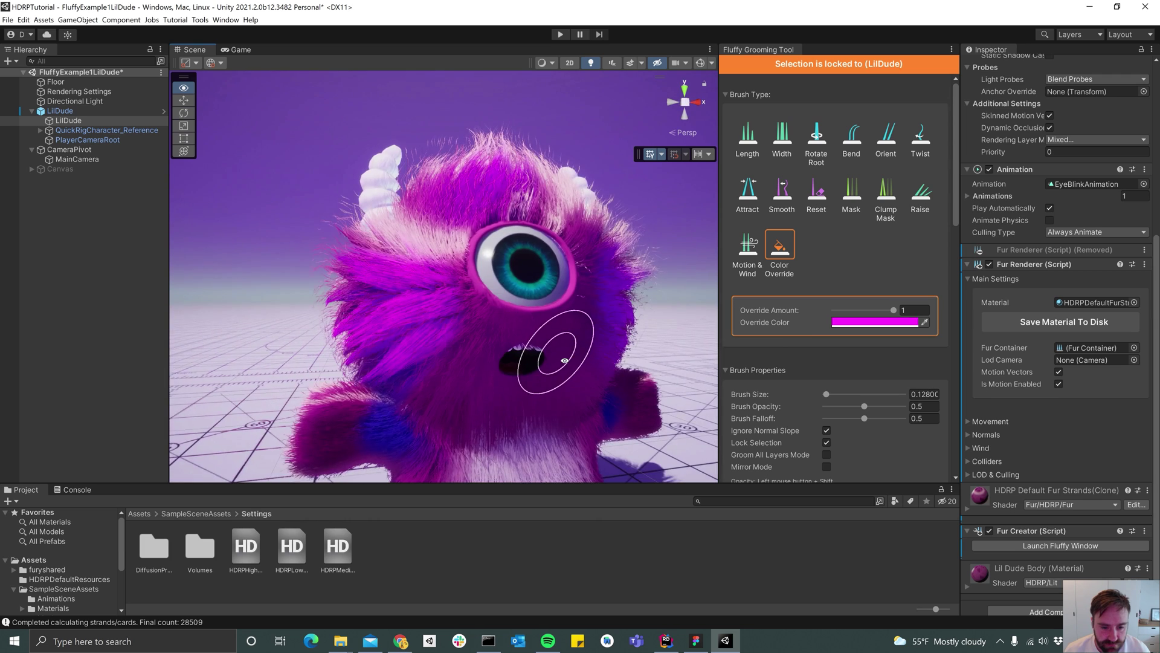
{"action": "right_click_drag", "start_coordinate": [583, 337], "coordinate": [440, 394], "text": "alt"}
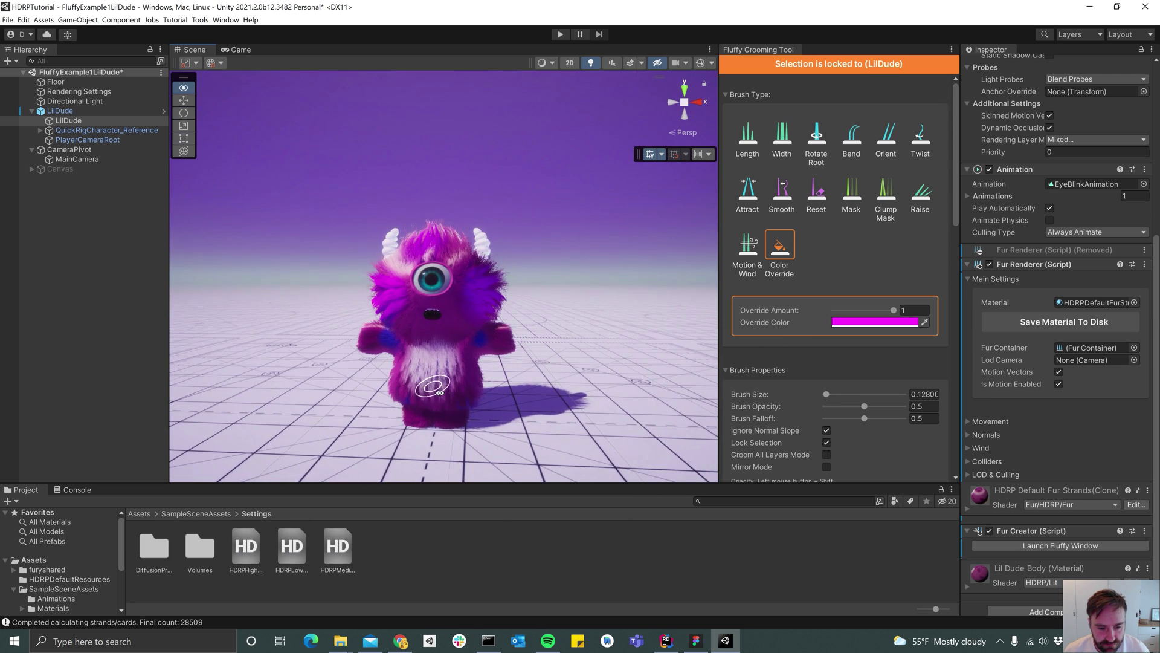
{"action": "left_click_drag", "start_coordinate": [441, 393], "coordinate": [438, 365], "text": "alt"}
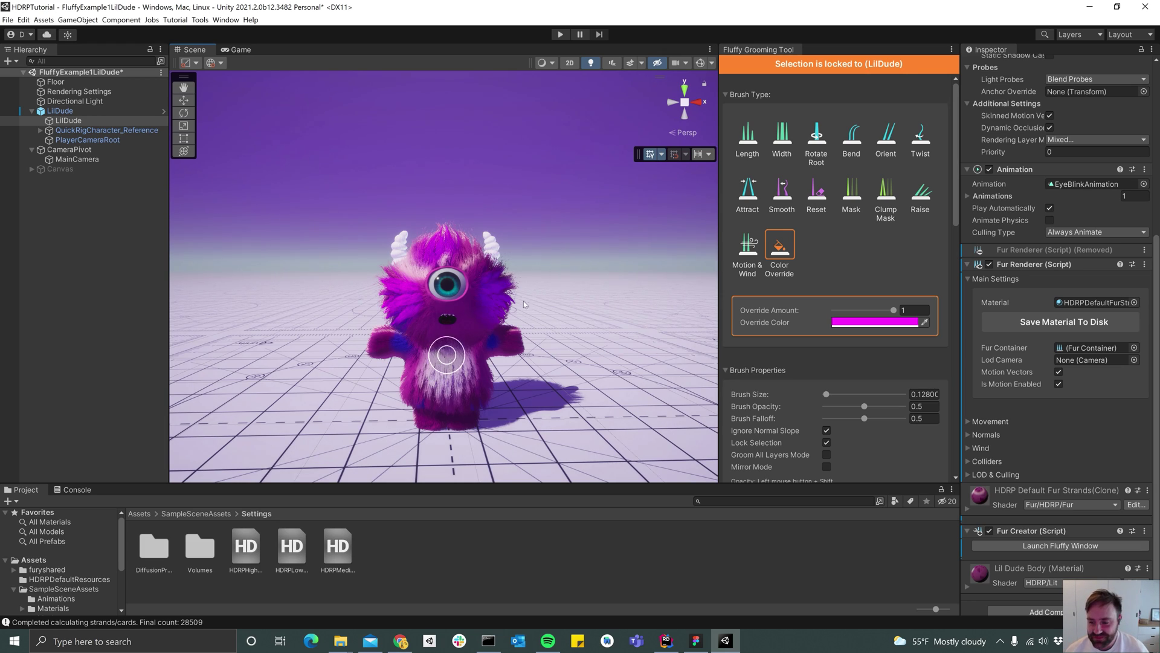
Set the Color Override brush's override amount to 0 and check the recolored fur from several angles and distances.
{"action": "left_click_drag", "start_coordinate": [894, 310], "coordinate": [766, 311]}
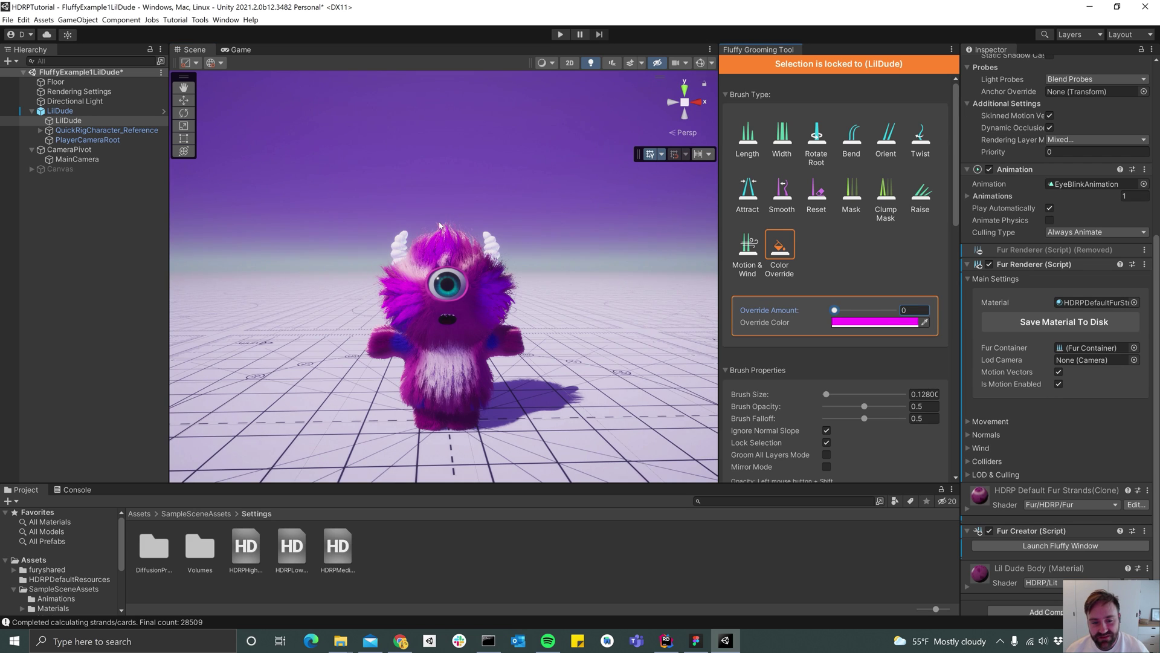
{"action": "mouse_move", "coordinate": [432, 319]}
{"action": "left_mouse_down", "text": "alt"}
{"action": "mouse_move", "coordinate": [453, 324]}
{"action": "mouse_move", "coordinate": [429, 292]}
{"action": "mouse_move", "coordinate": [428, 274]}
{"action": "mouse_move", "coordinate": [445, 275]}
{"action": "mouse_move", "coordinate": [417, 302]}
{"action": "mouse_move", "coordinate": [477, 329]}
{"action": "left_mouse_up", "text": "alt"}
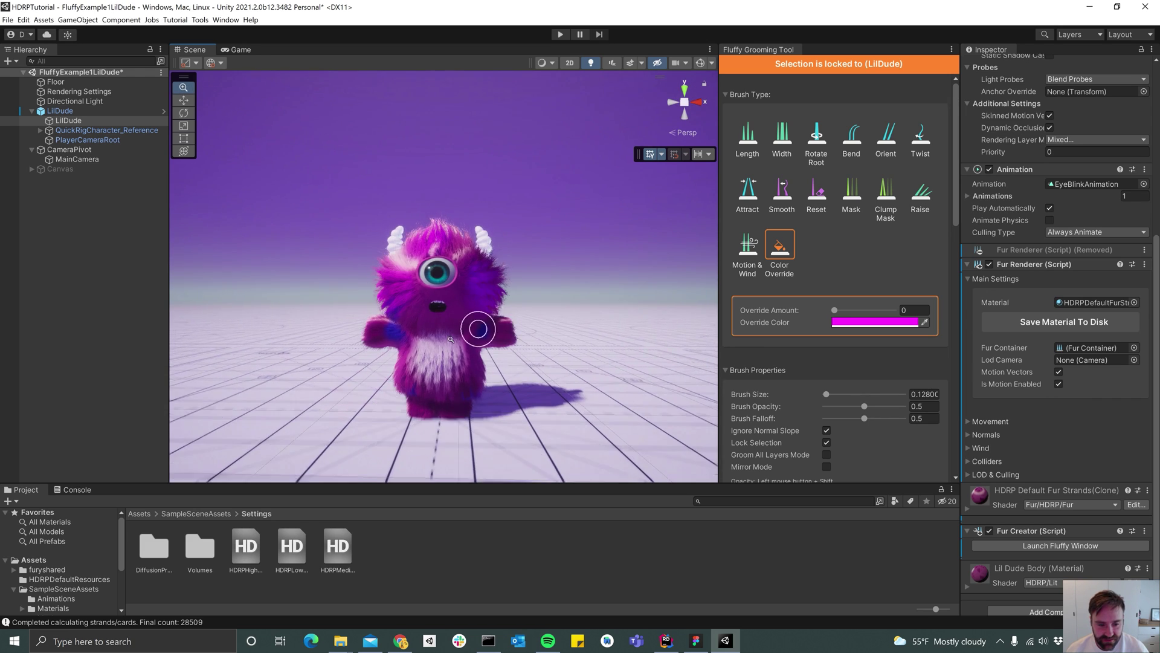
{"action": "scroll", "coordinate": [477, 329], "scroll_direction": "down", "scroll_amount": 2}
{"action": "left_click_drag", "start_coordinate": [396, 357], "coordinate": [406, 375], "text": "alt"}
{"action": "right_click_drag", "start_coordinate": [405, 371], "coordinate": [661, 345], "text": "alt"}
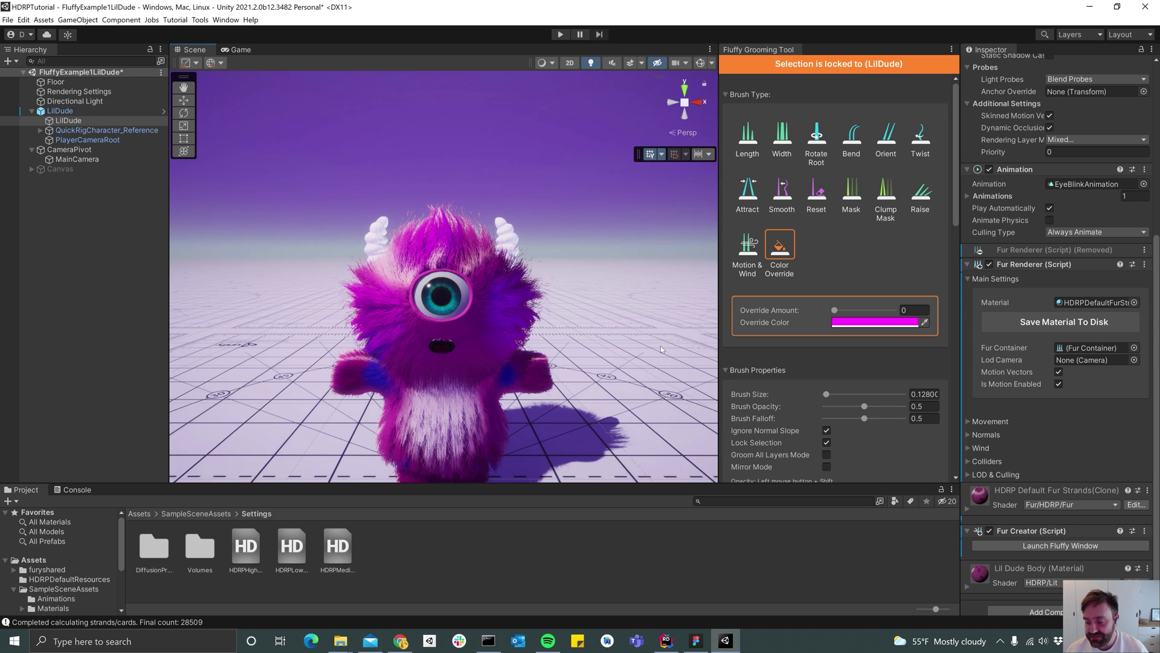
{"action": "right_click_drag", "start_coordinate": [636, 401], "coordinate": [468, 397], "text": "alt"}
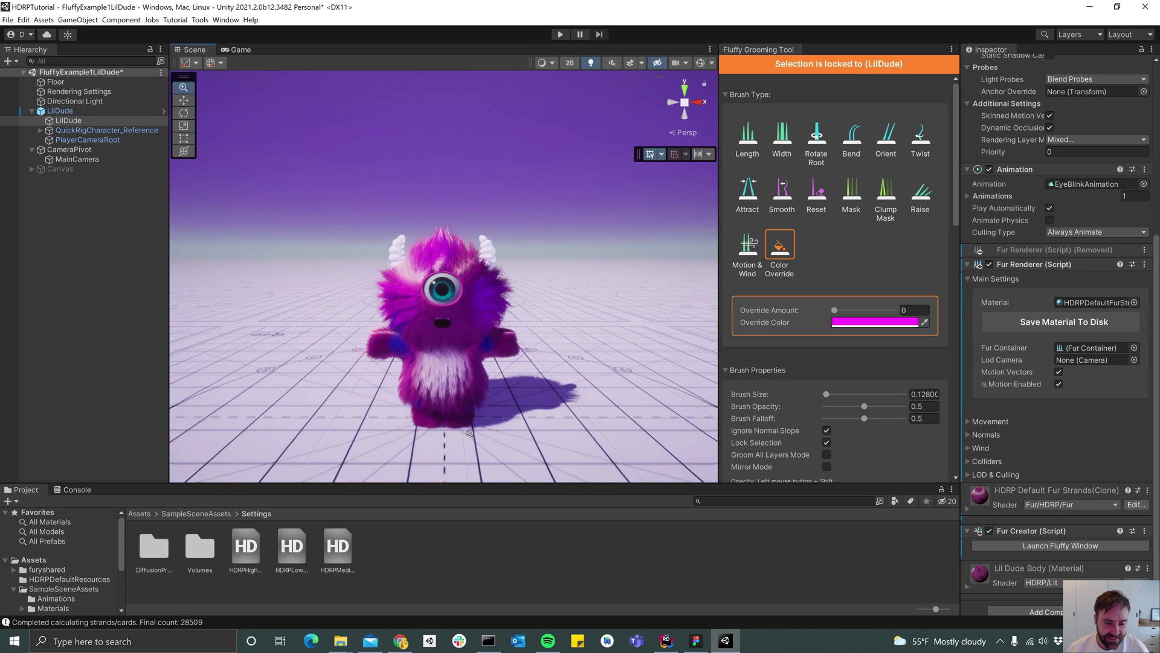